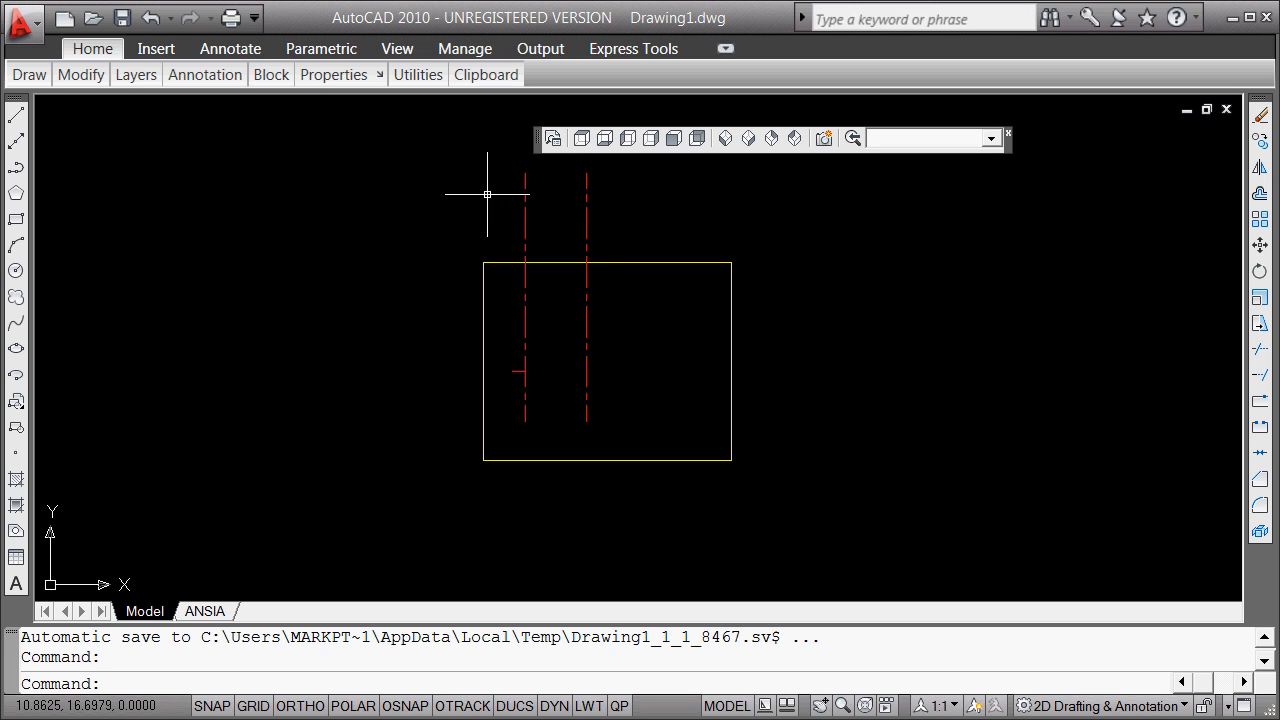
# Display the Layers and Layers II toolbars and move the Layers toolbar clear of the drawn geometry
pyautogui.rightClick(540, 150)
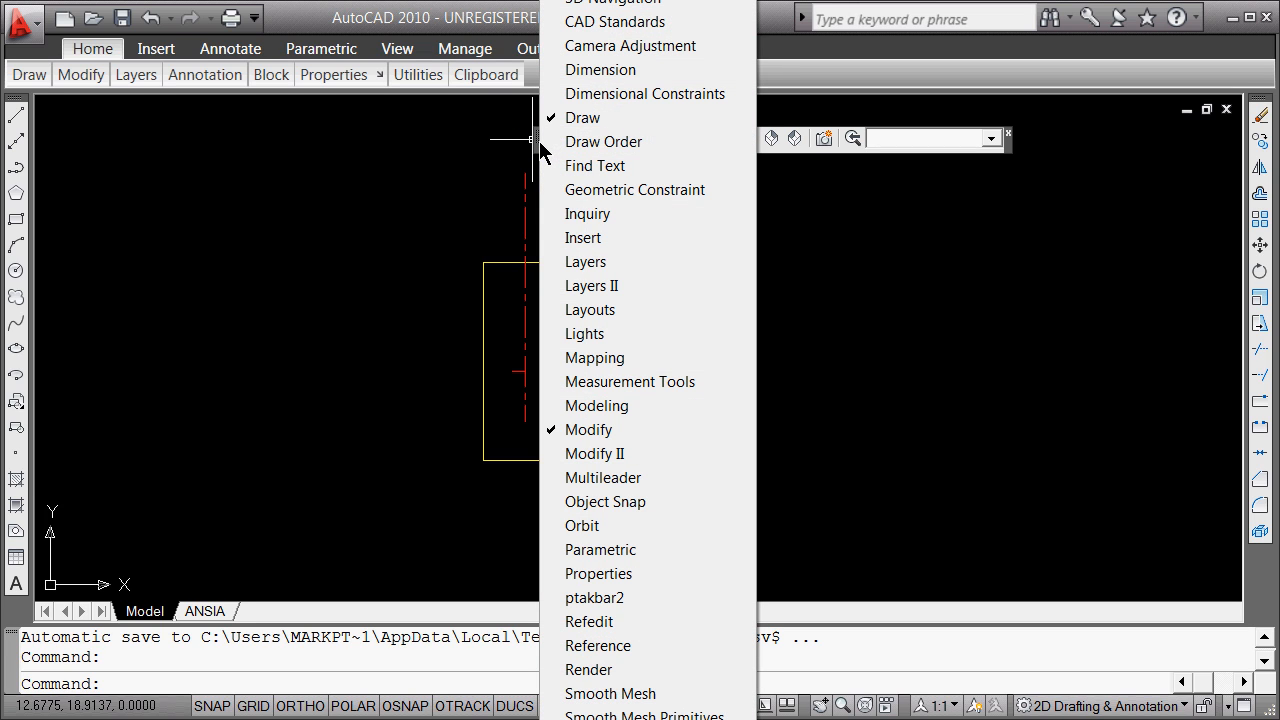
pyautogui.click(597, 261)
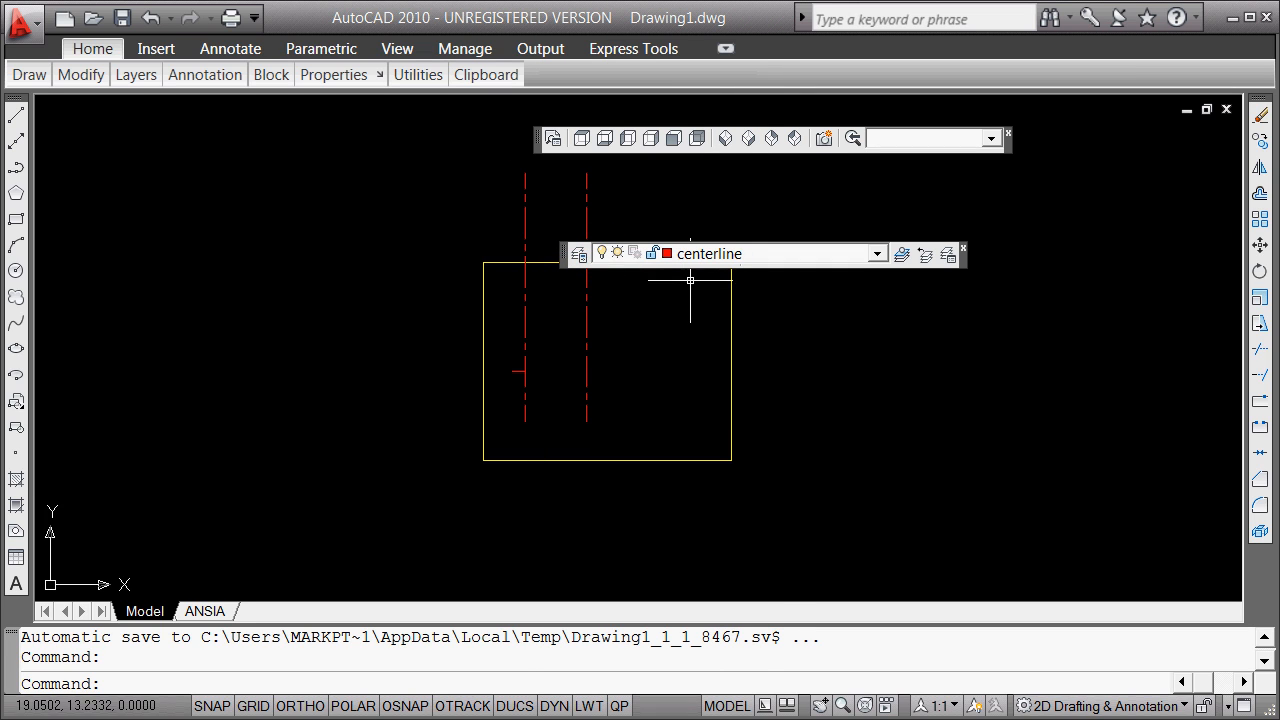
pyautogui.rightClick(562, 262)
pyautogui.click(580, 286)
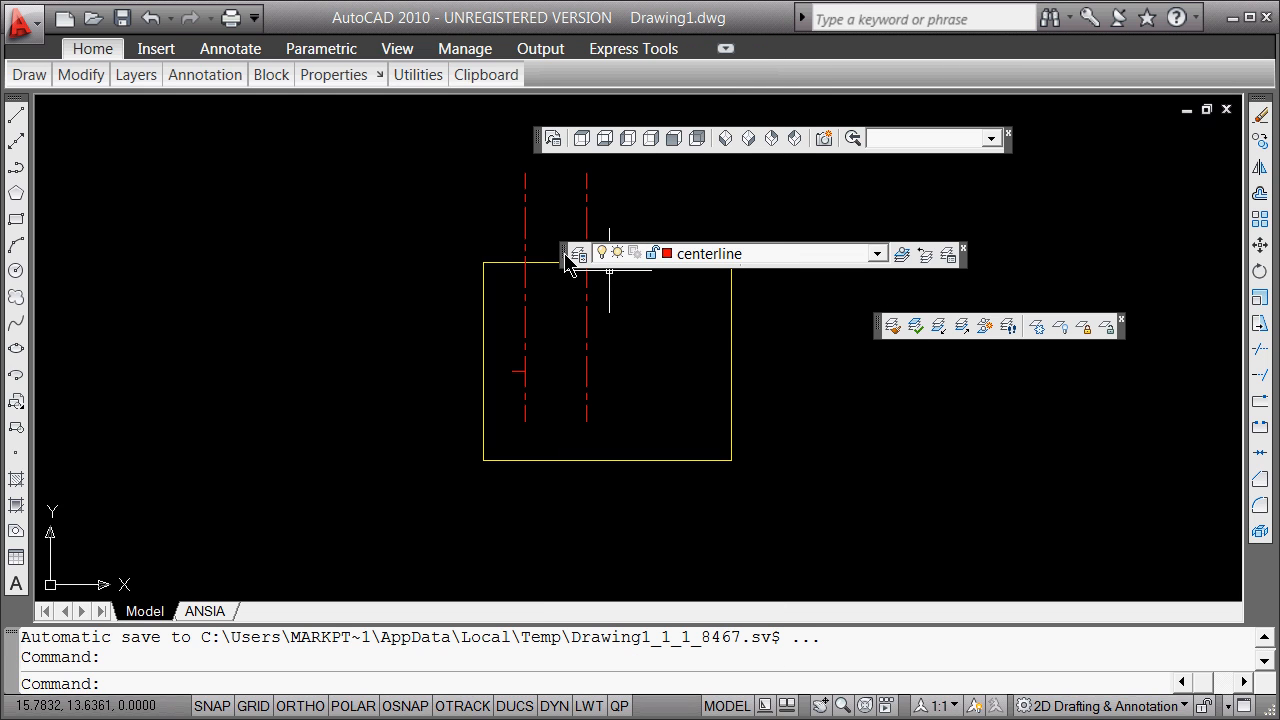
pyautogui.moveTo(565, 262); pyautogui.dragTo(68, 127)
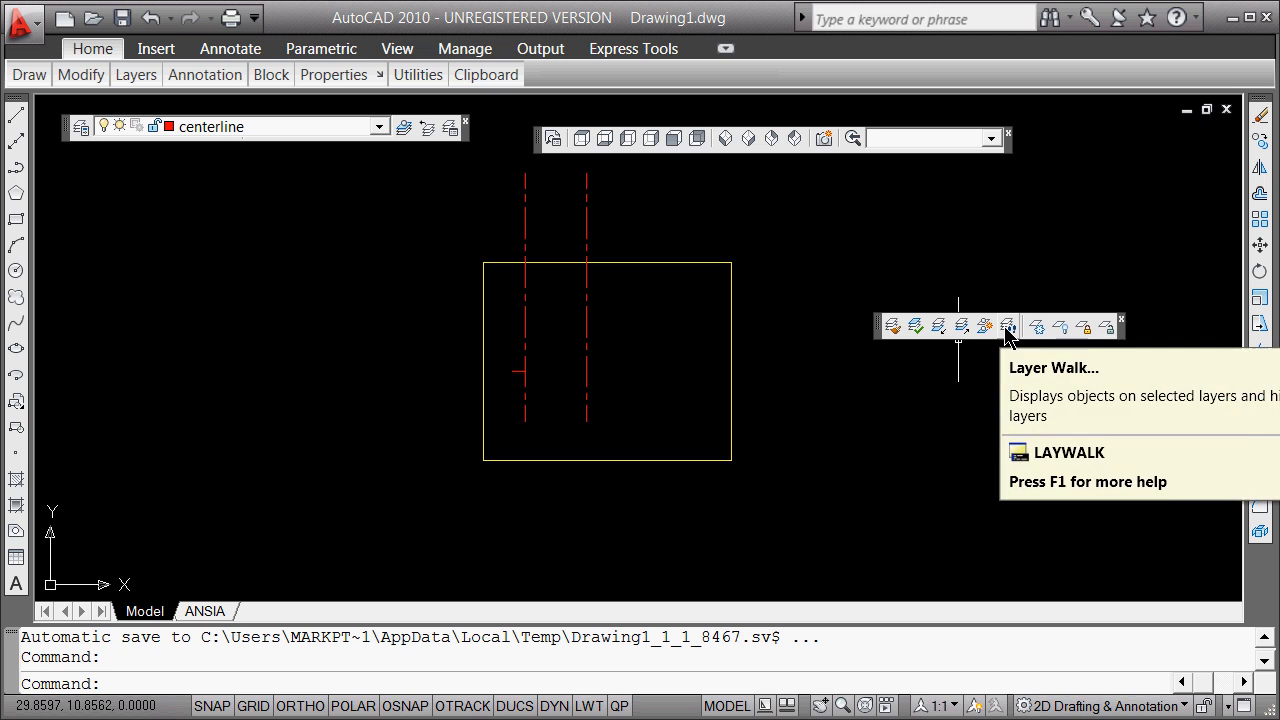
# Turn on the object layer in the Layer Properties Manager and close the manager
pyautogui.click(80, 132)
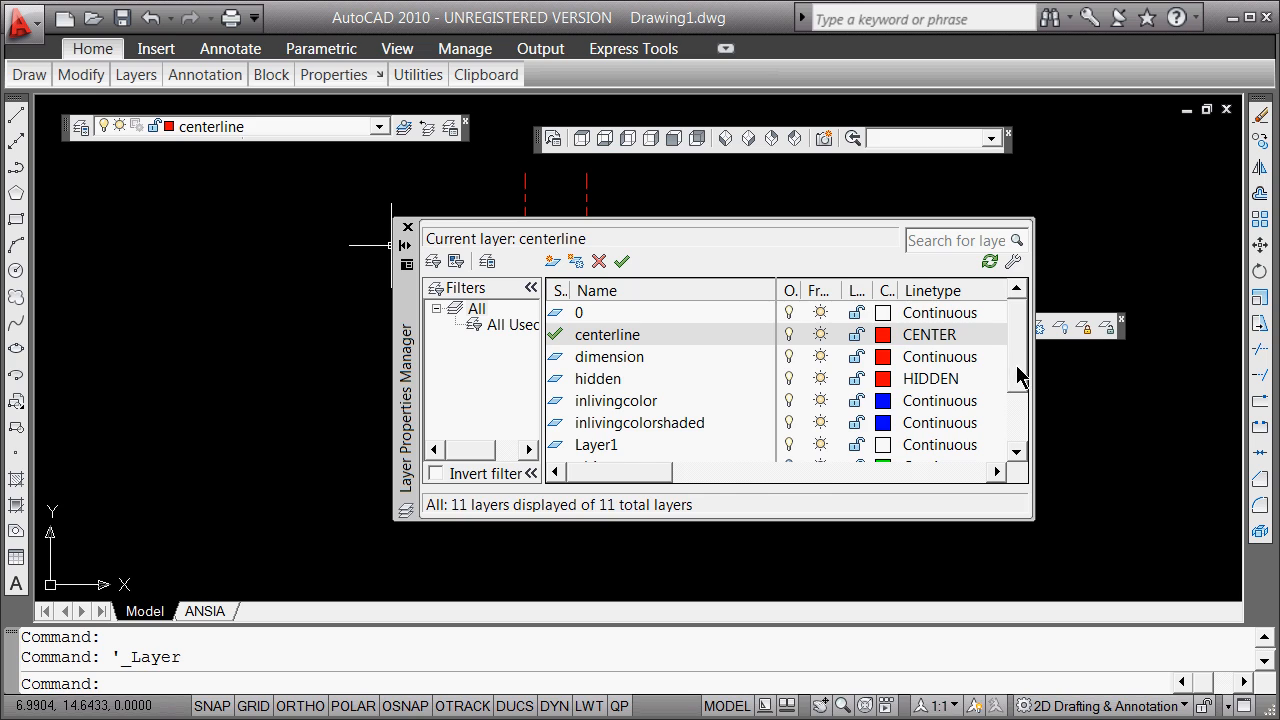
pyautogui.moveTo(1016, 366); pyautogui.dragTo(1013, 430)
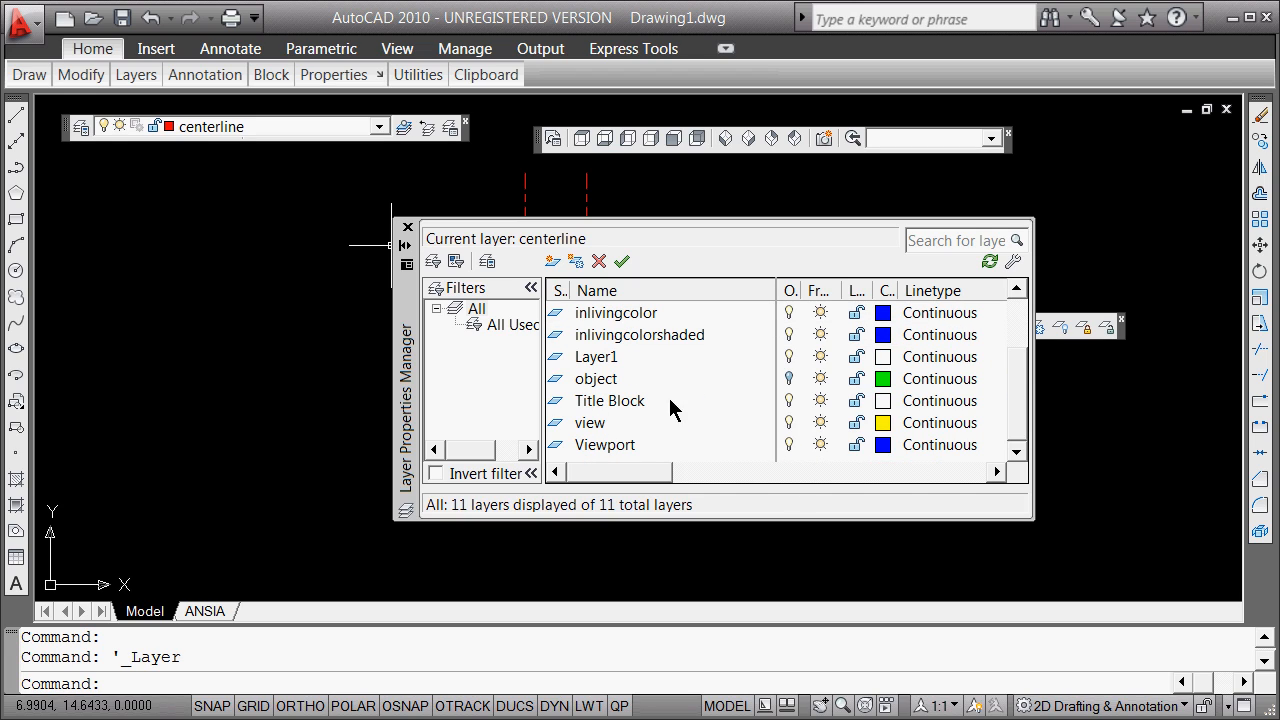
pyautogui.click(789, 379)
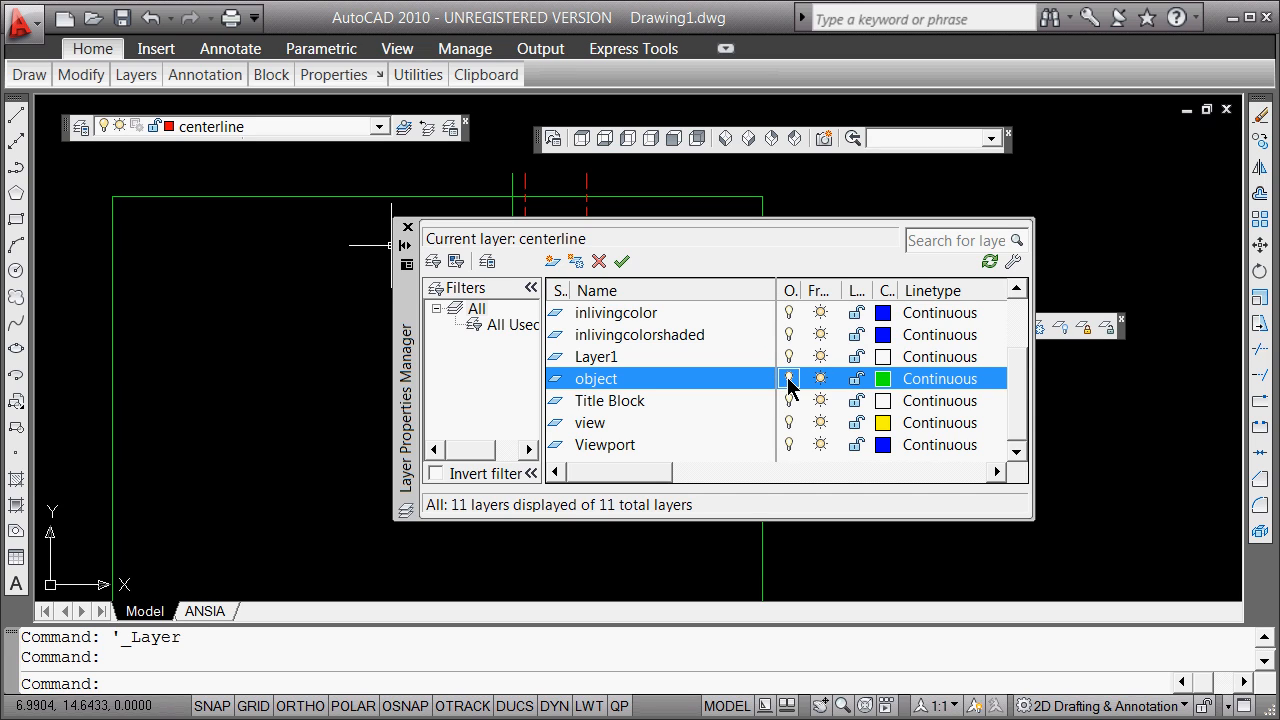
pyautogui.click(407, 227)
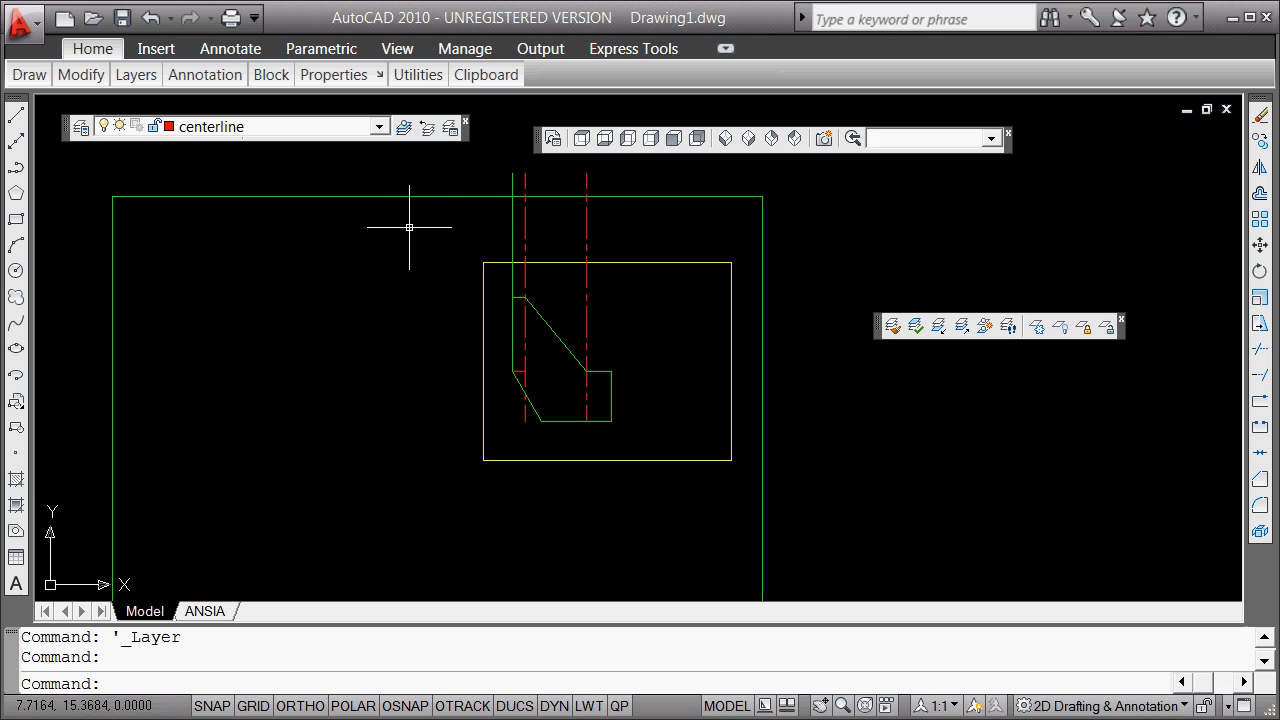
# Erase the large green rectangle that surrounds the yellow view frame
pyautogui.click(764, 296)
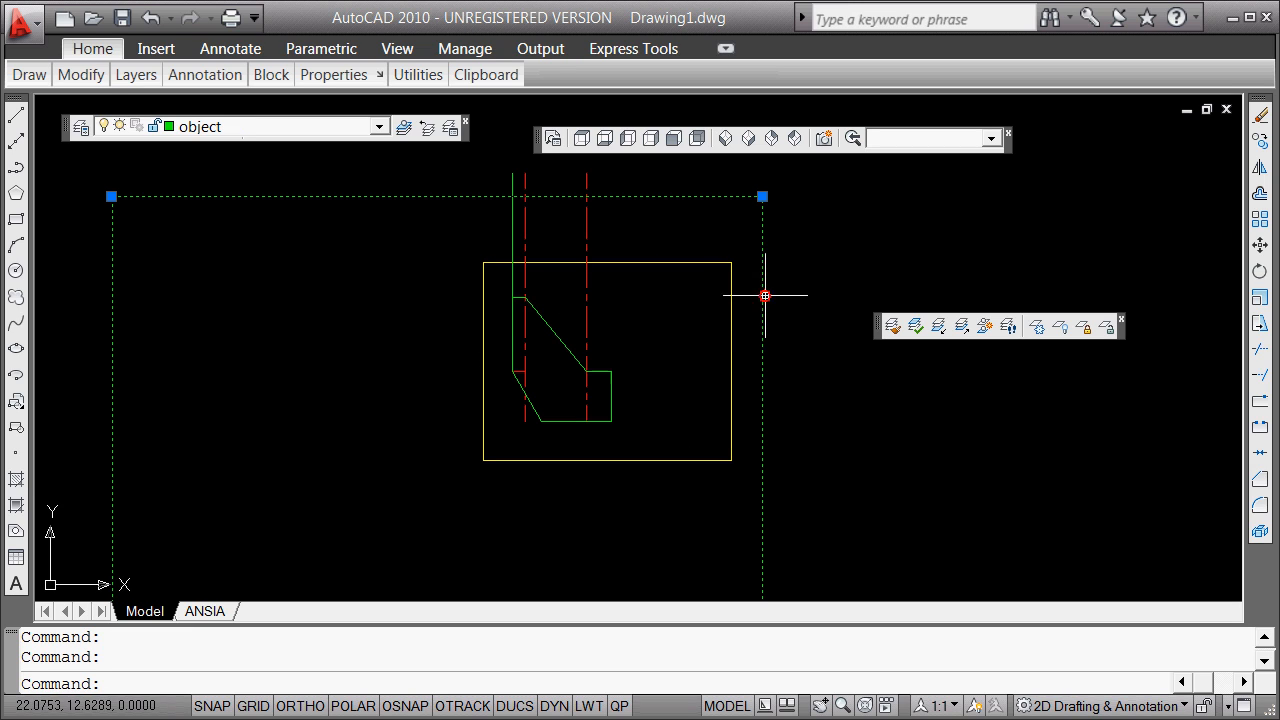
pyautogui.rightClick(822, 231)
pyautogui.click(877, 405)
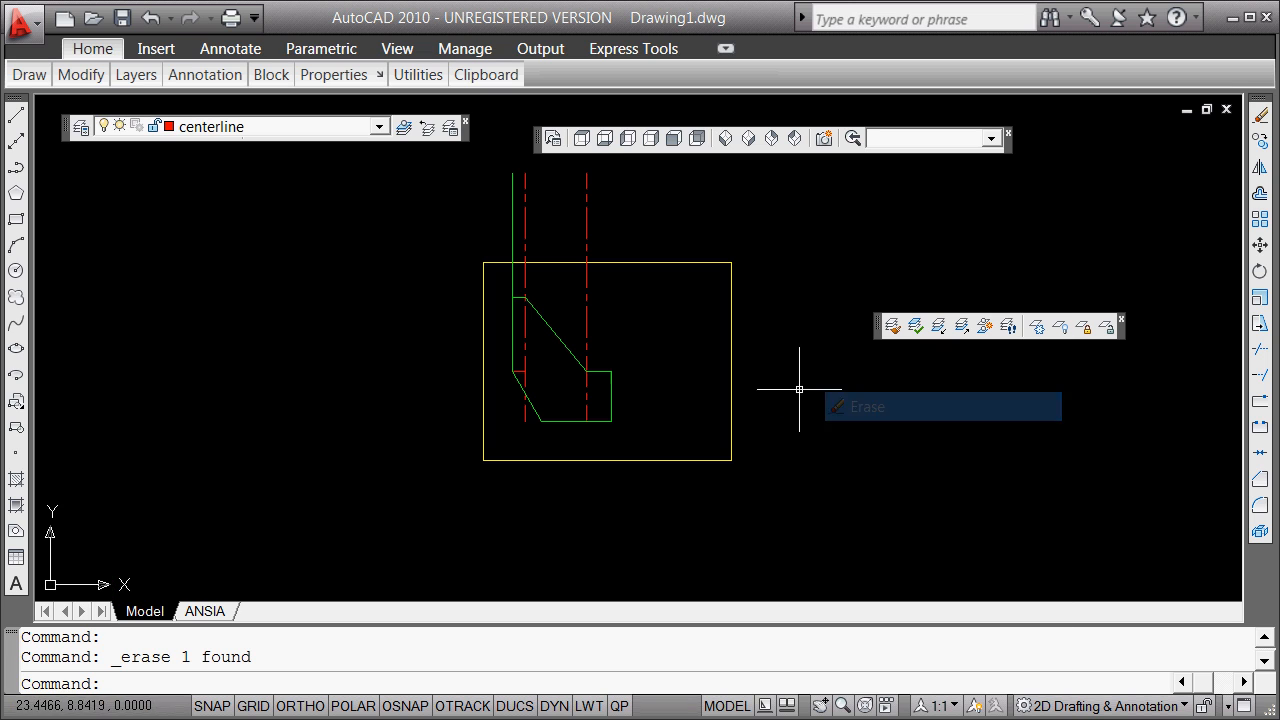
# Fillet the profile's long vertical green line with the short upper horizontal edge to form a sharp corner
pyautogui.scroll(5, 603, 341)
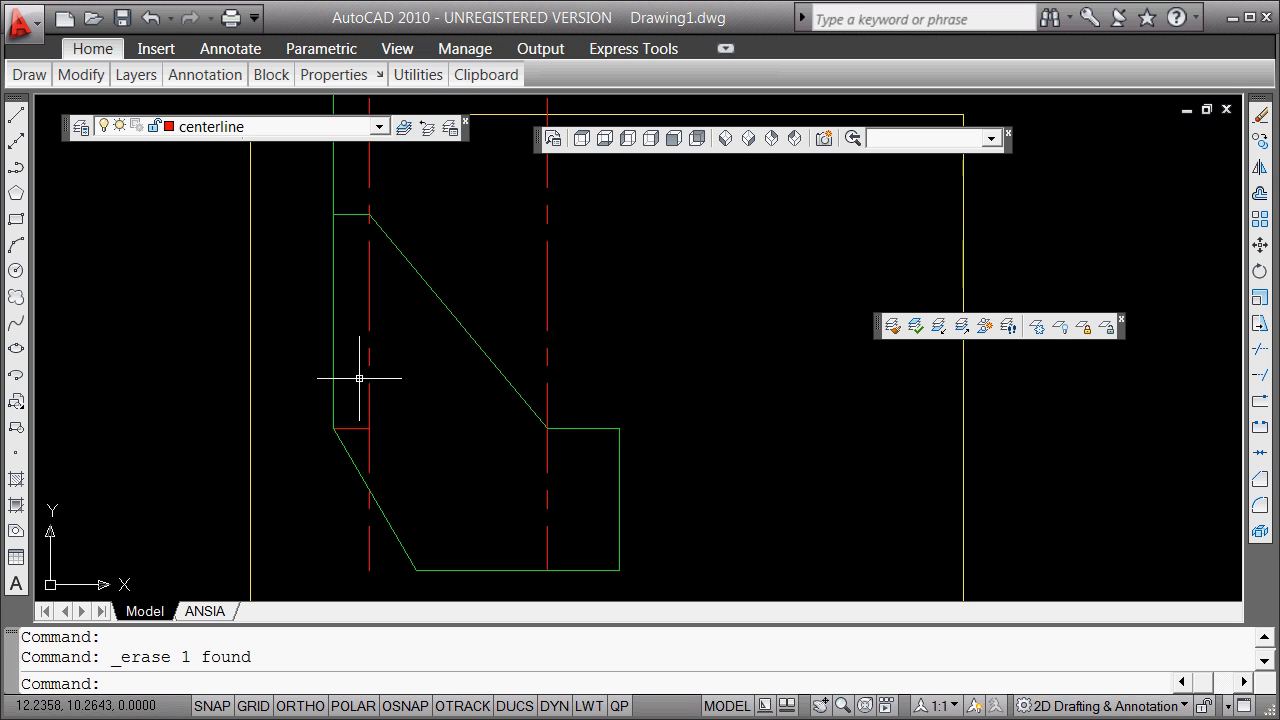
pyautogui.scroll(-4, 340, 310)
pyautogui.scroll(5, 325, 289)
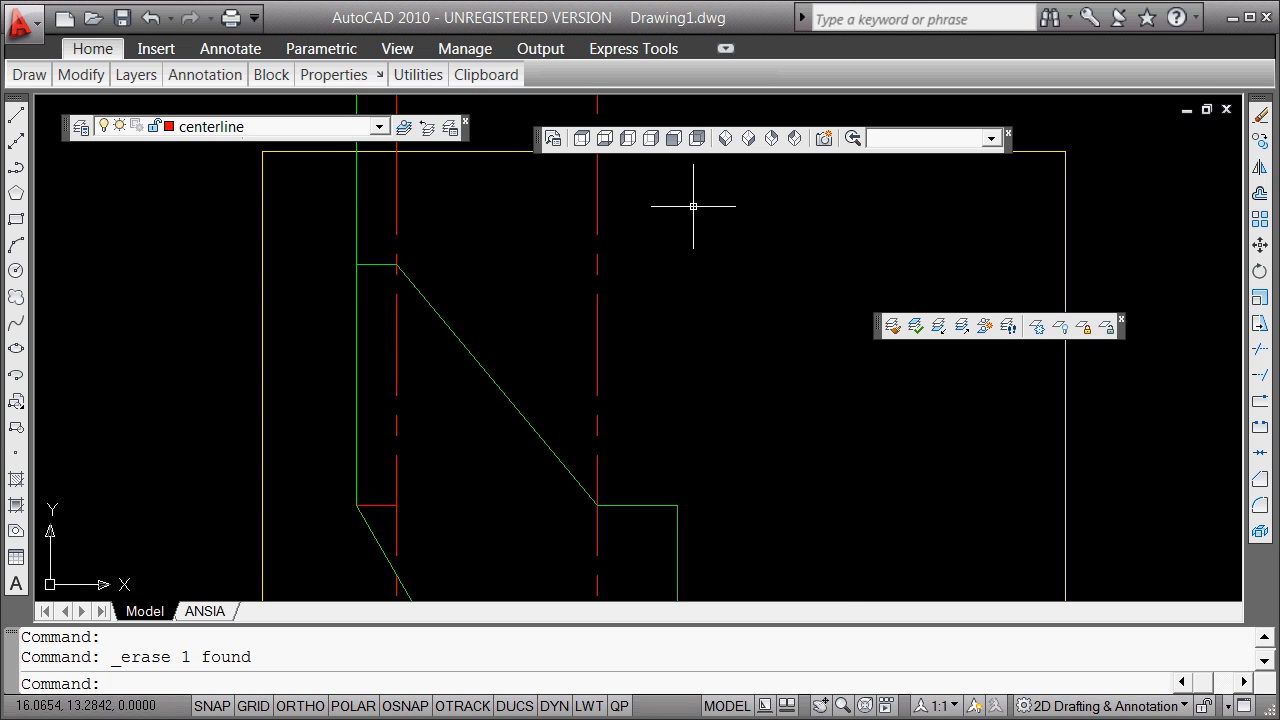
pyautogui.press('Return')
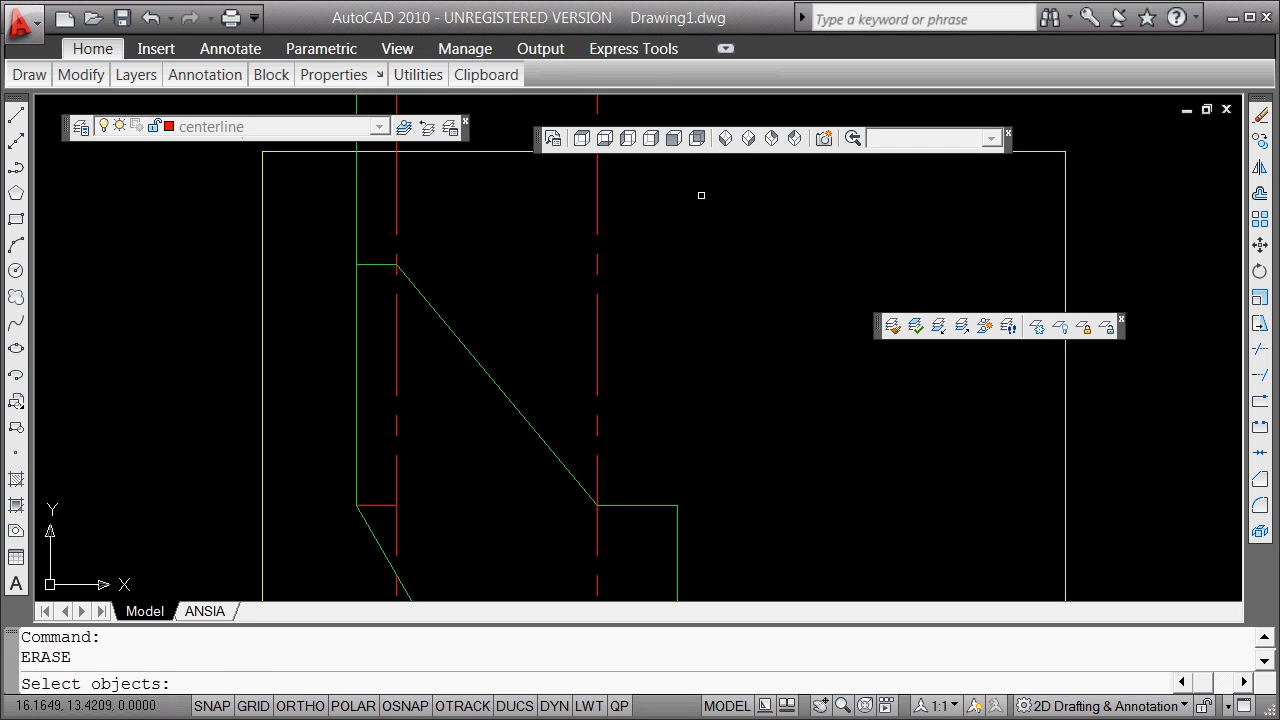
pyautogui.press('Escape')
pyautogui.rightClick(701, 198)
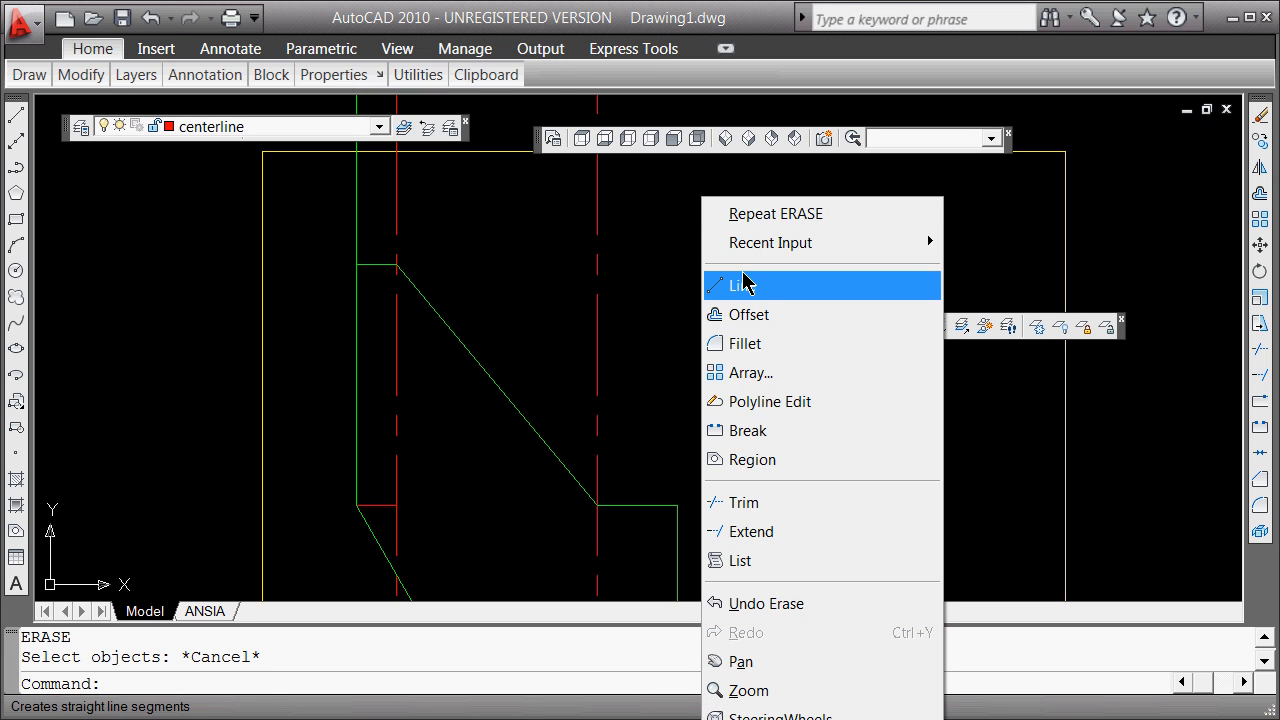
pyautogui.click(742, 346)
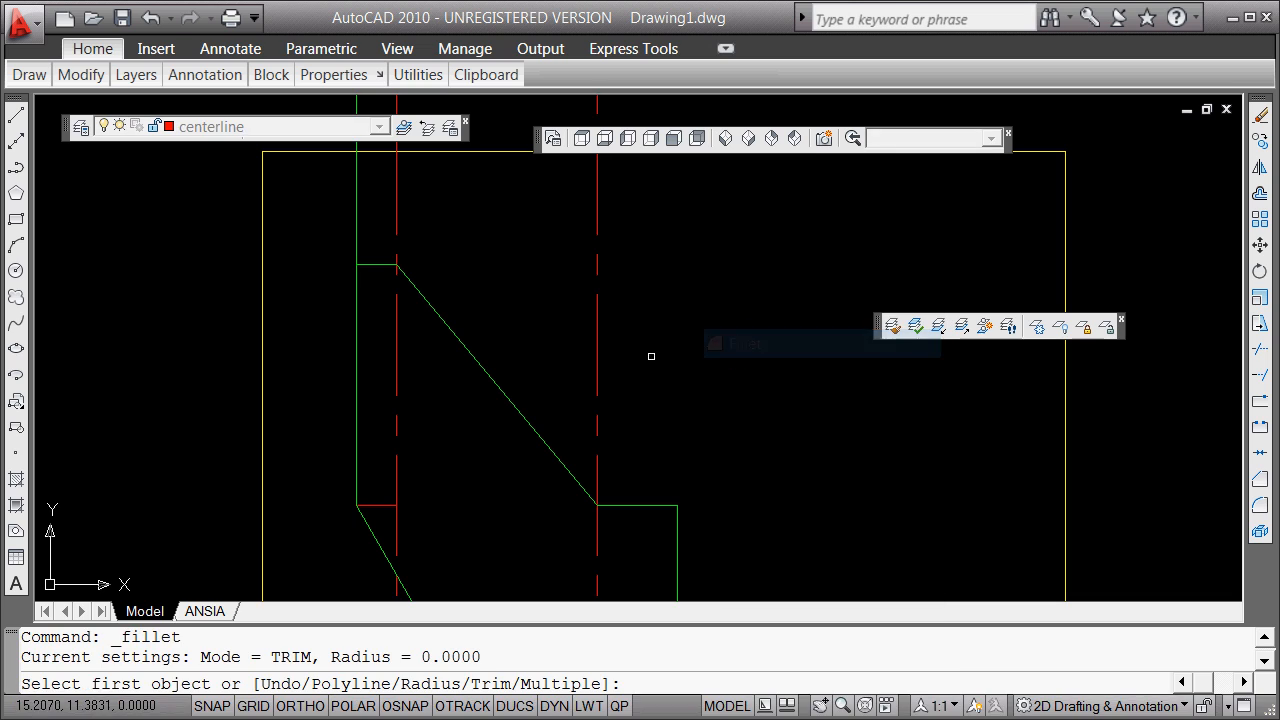
pyautogui.click(355, 293)
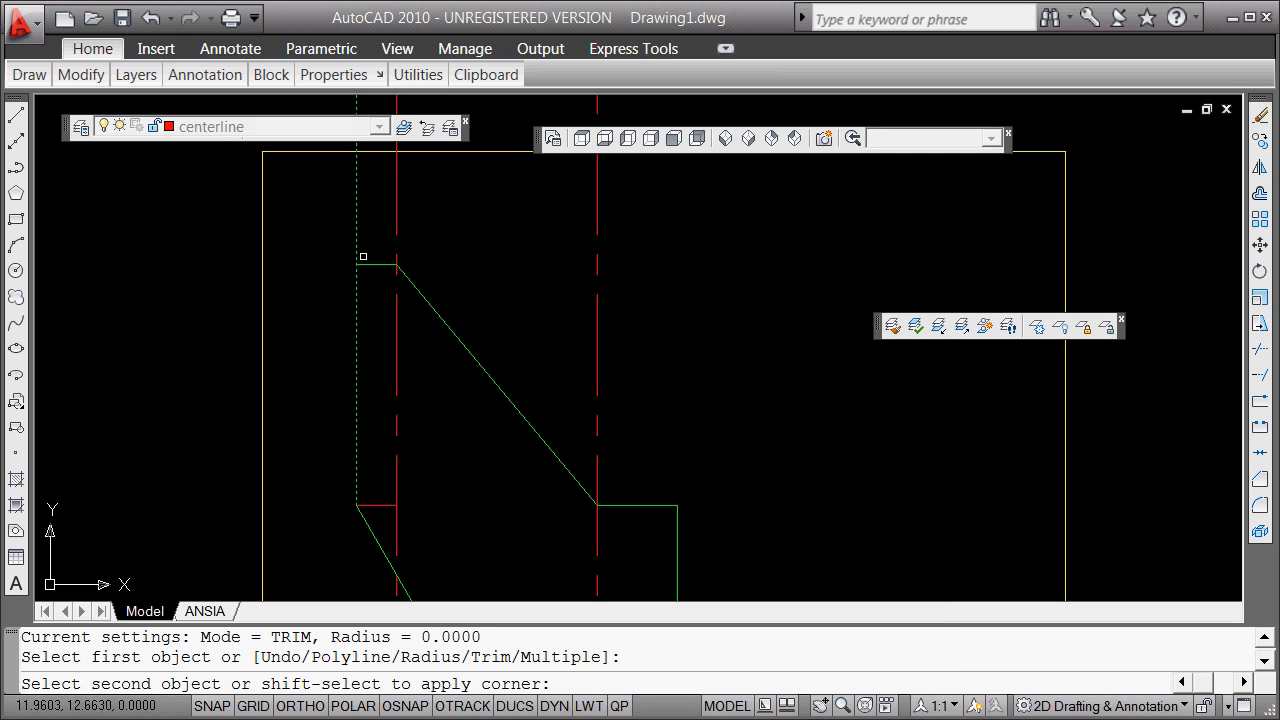
pyautogui.click(363, 263)
pyautogui.scroll(-5, 610, 365)
pyautogui.scroll(3, 610, 380)
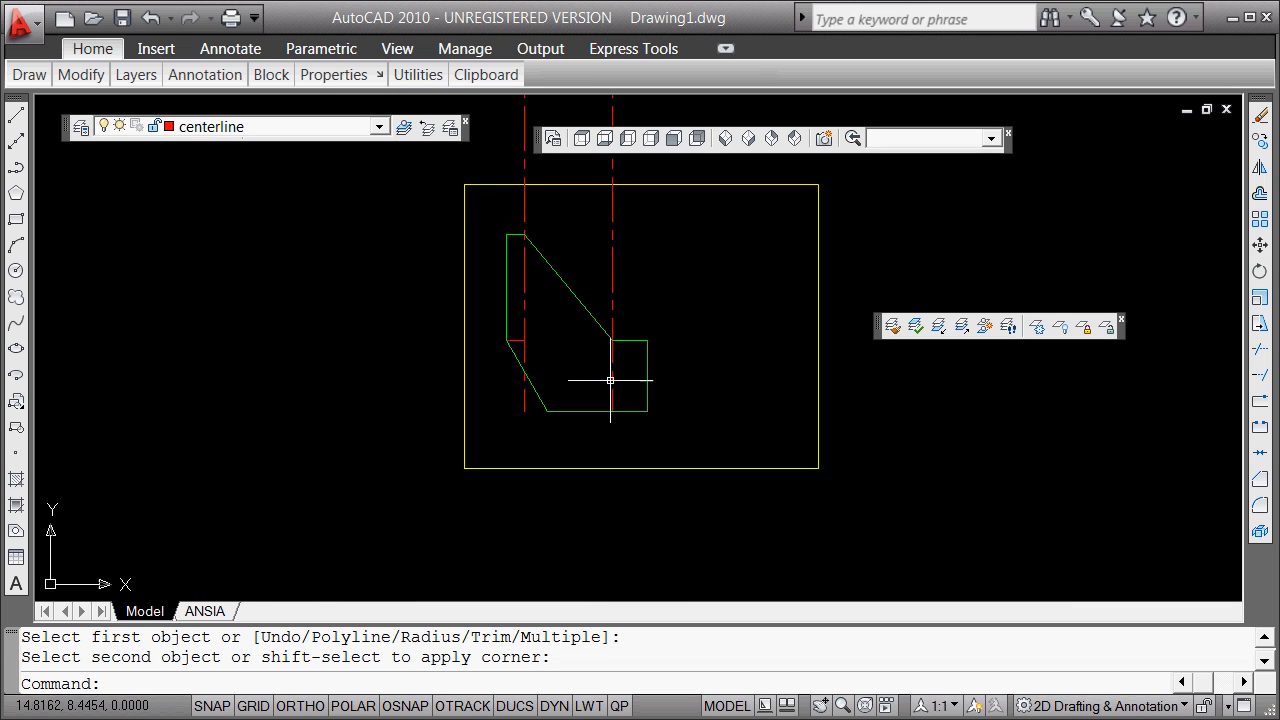
# Offset the right-hand vertical centerline by 0.5 toward the left centerline
pyautogui.scroll(5, 612, 372)
pyautogui.scroll(-5, 654, 277)
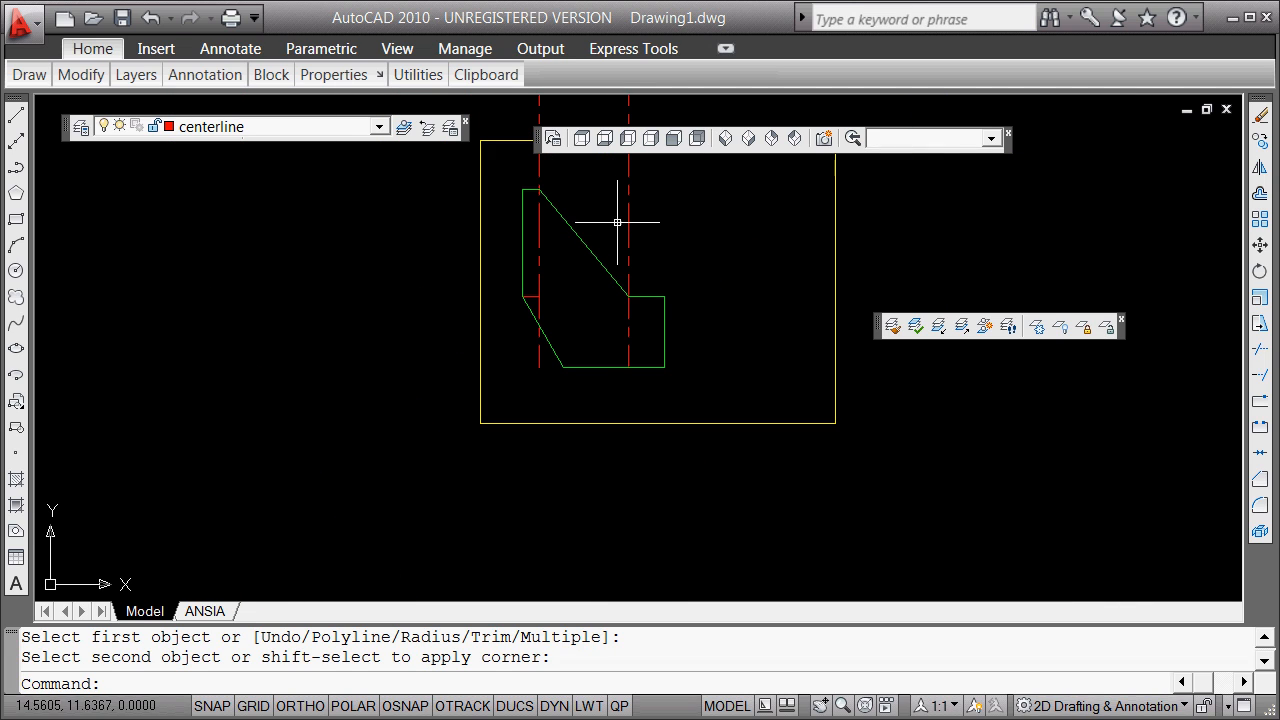
pyautogui.scroll(3, 617, 222)
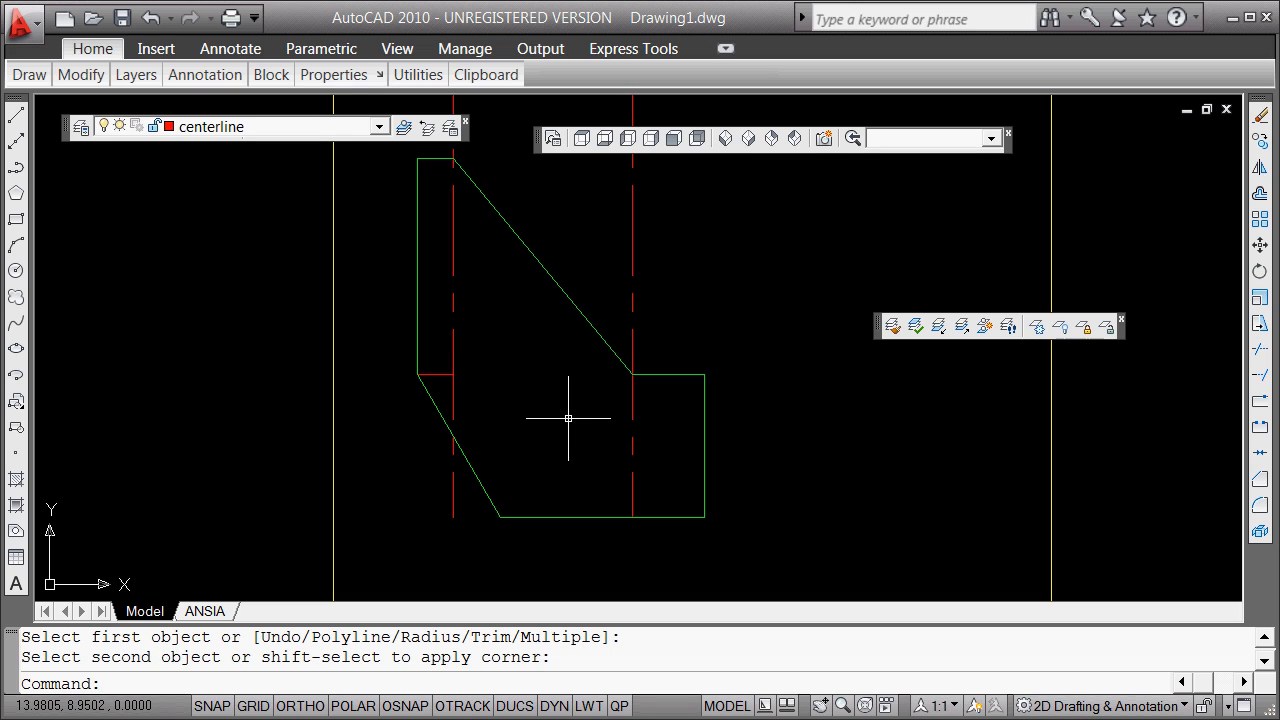
pyautogui.rightClick(779, 230)
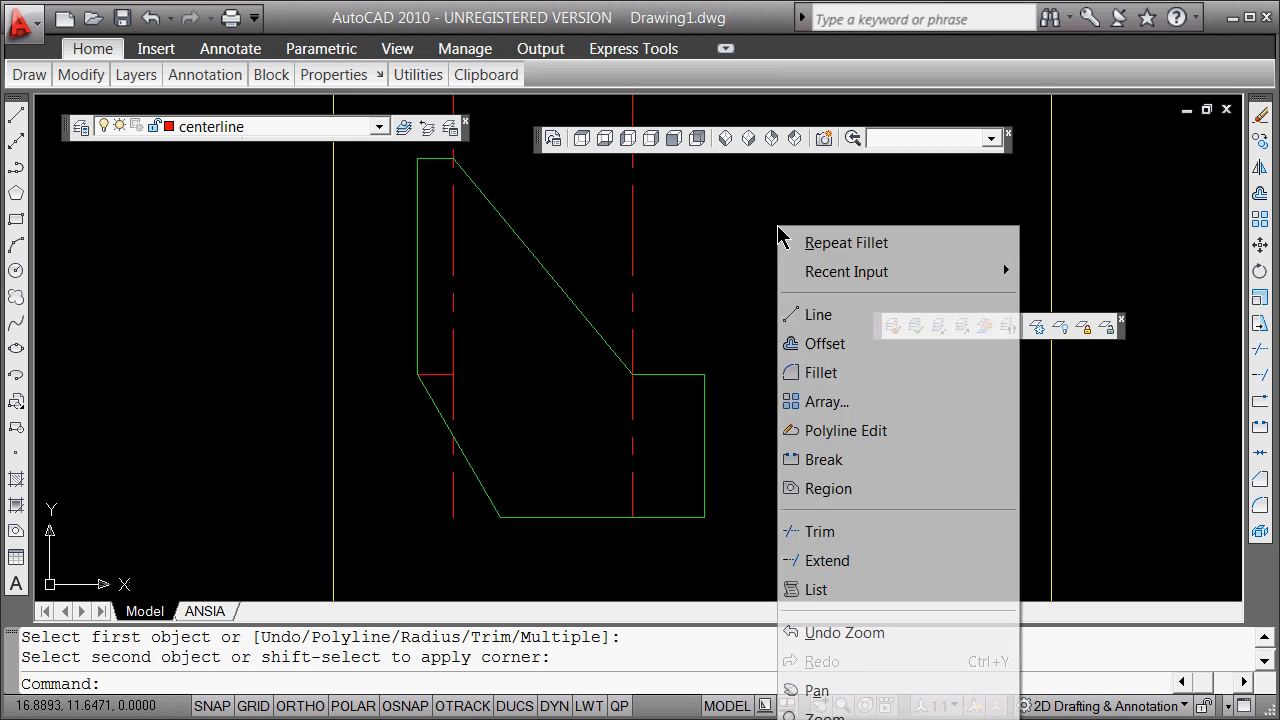
pyautogui.click(851, 345)
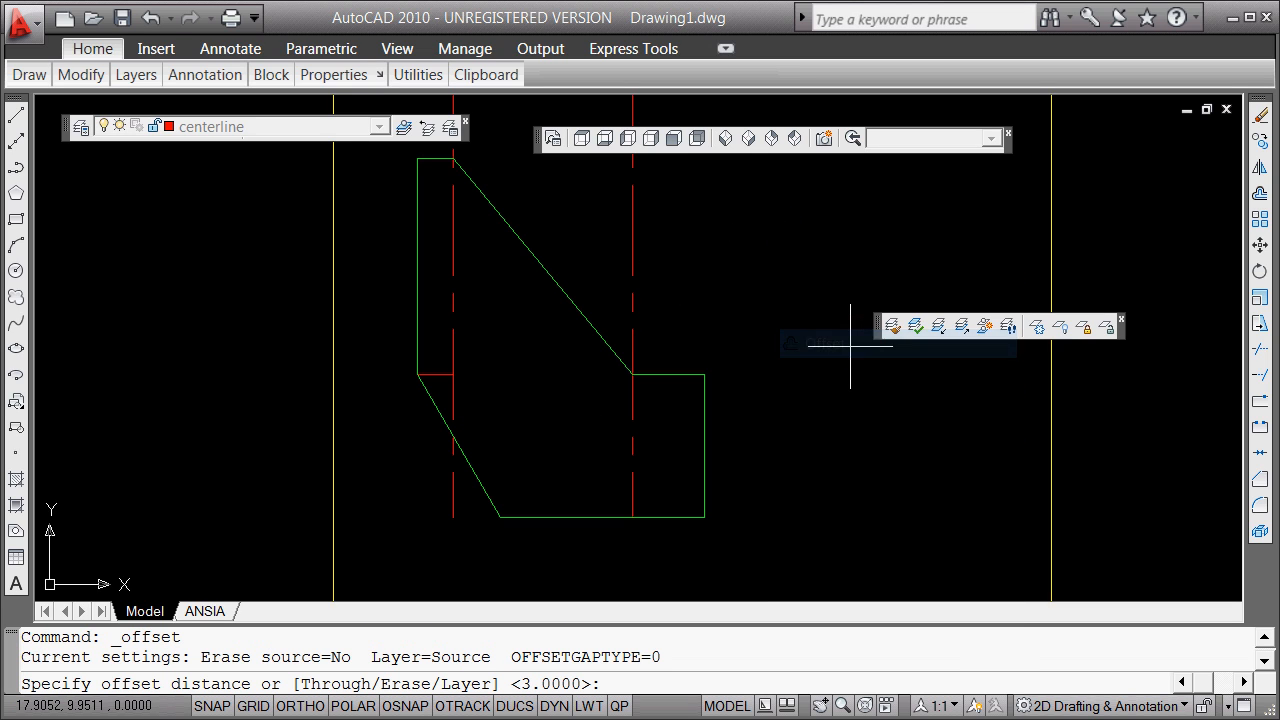
pyautogui.write('.5')
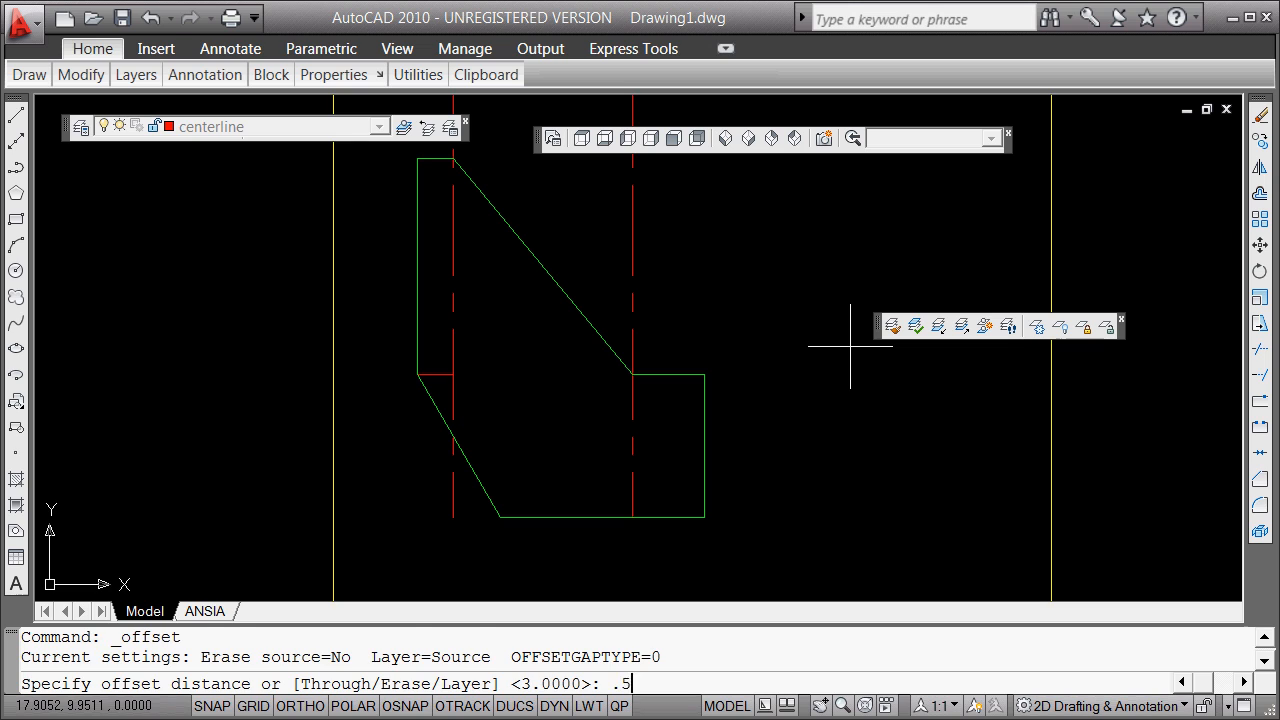
pyautogui.press('Return')
pyautogui.click(633, 251)
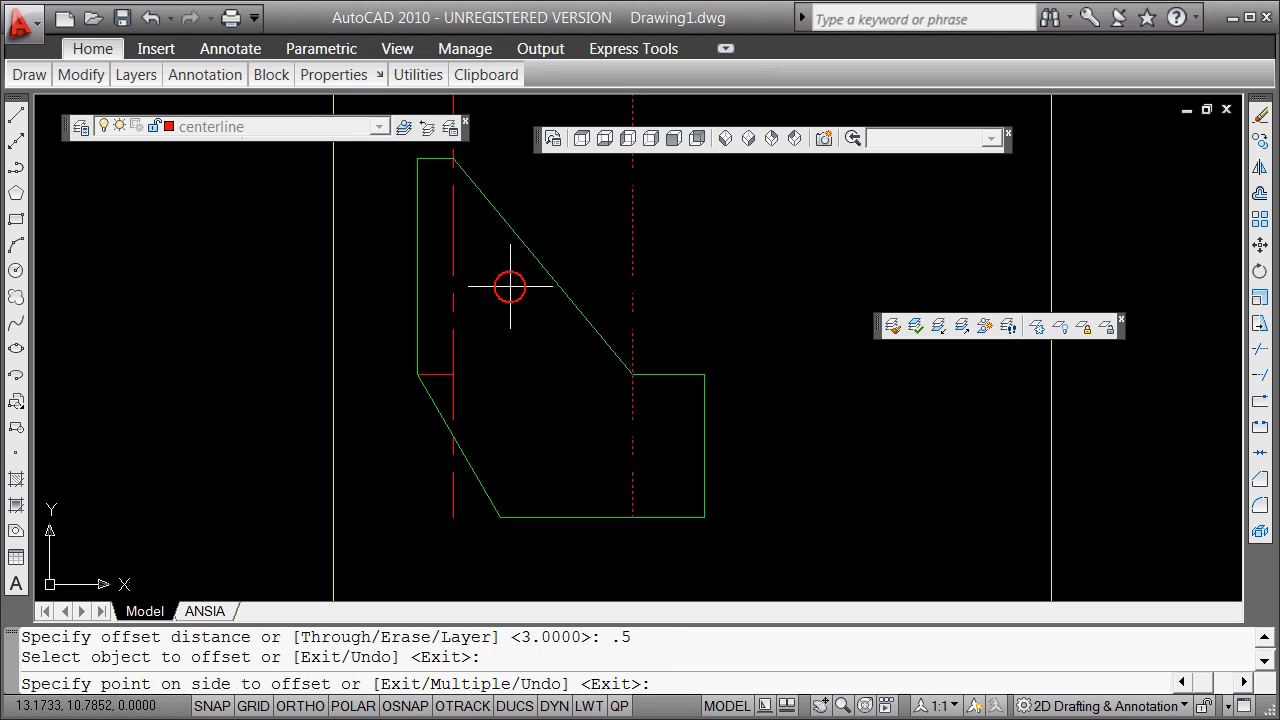
pyautogui.click(510, 280)
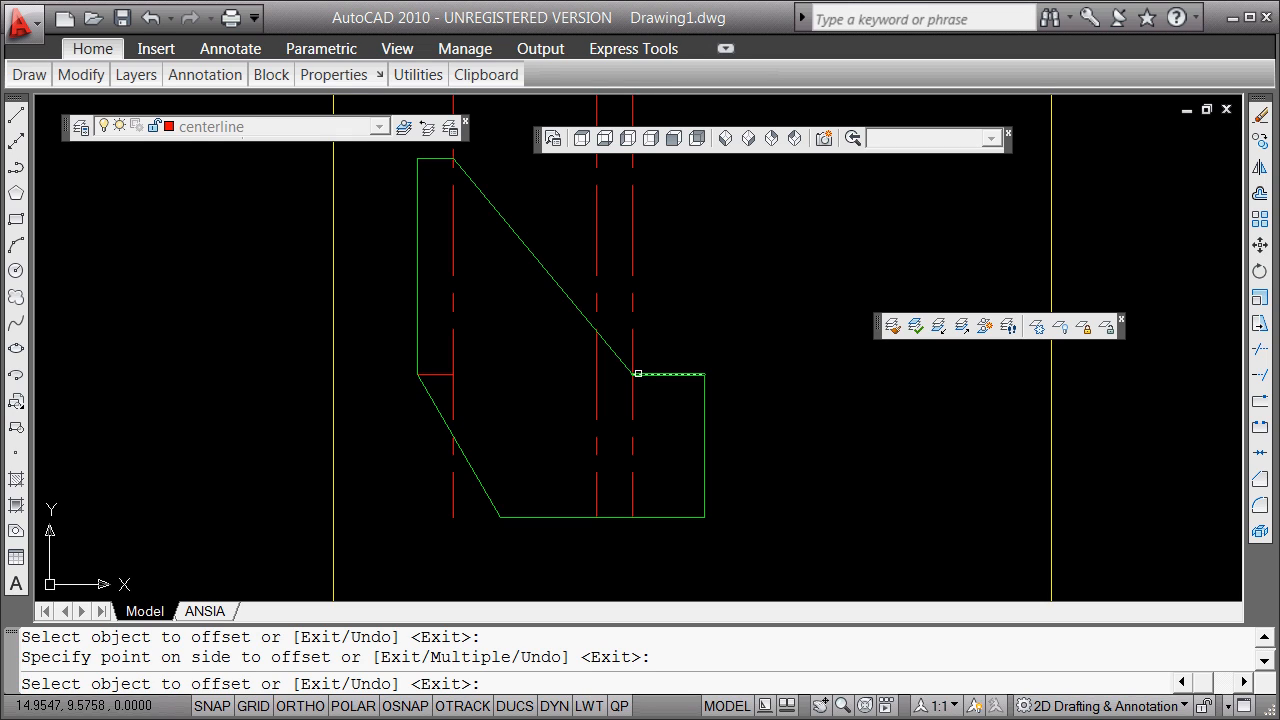
pyautogui.press('Return')
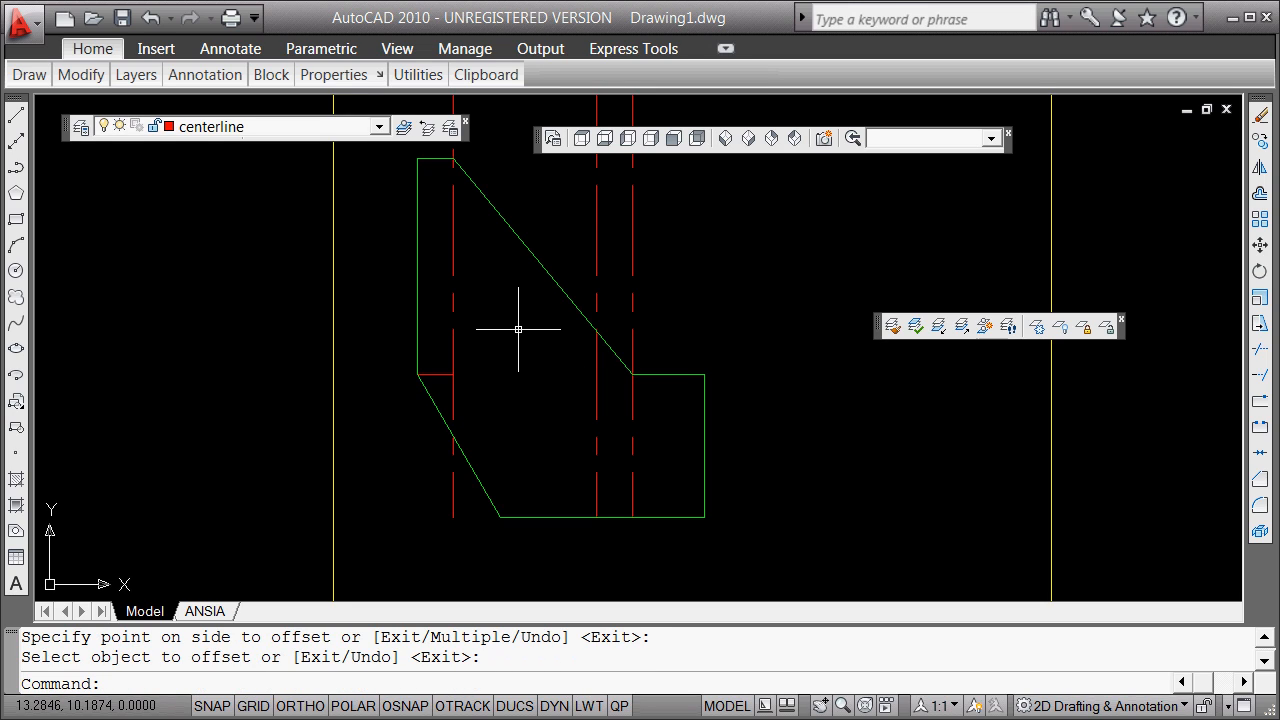
# Offset the short upper horizontal edge of the green profile downward by 3
pyautogui.write('0')
pyautogui.press('BackSpace')
pyautogui.write('o')
pyautogui.press('Return')
pyautogui.write('3')
pyautogui.press('Return')
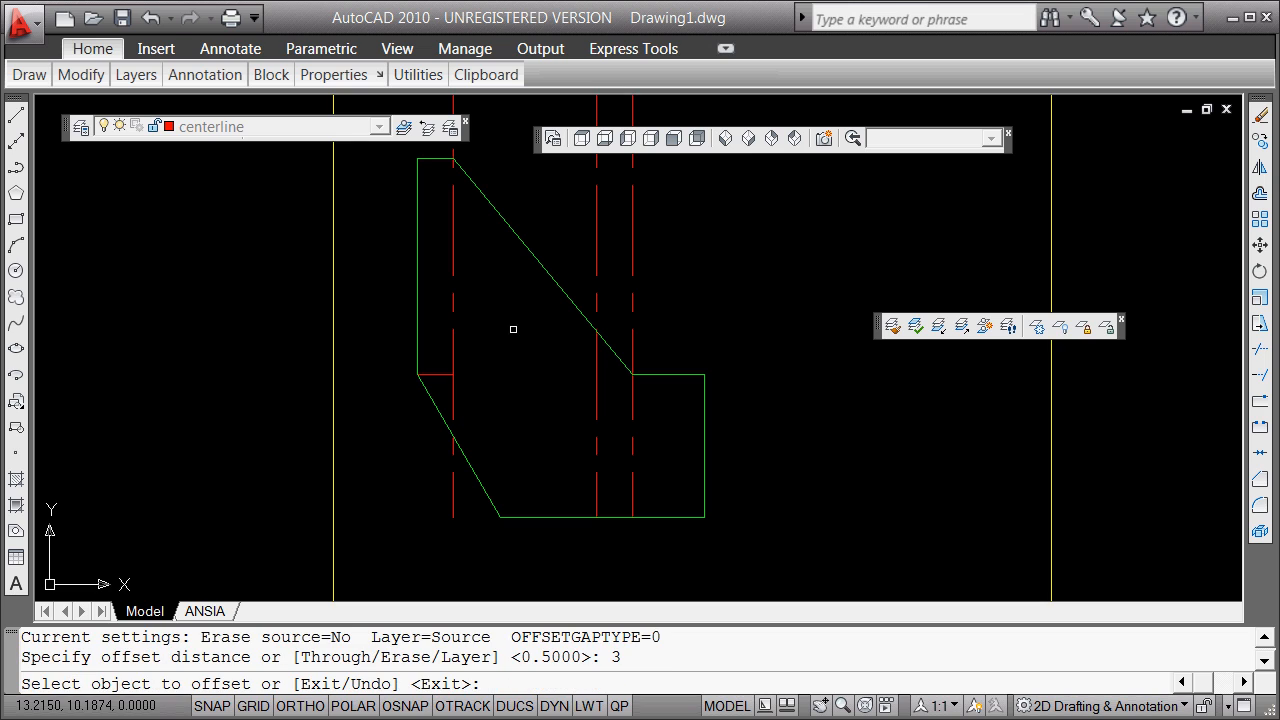
pyautogui.click(437, 158)
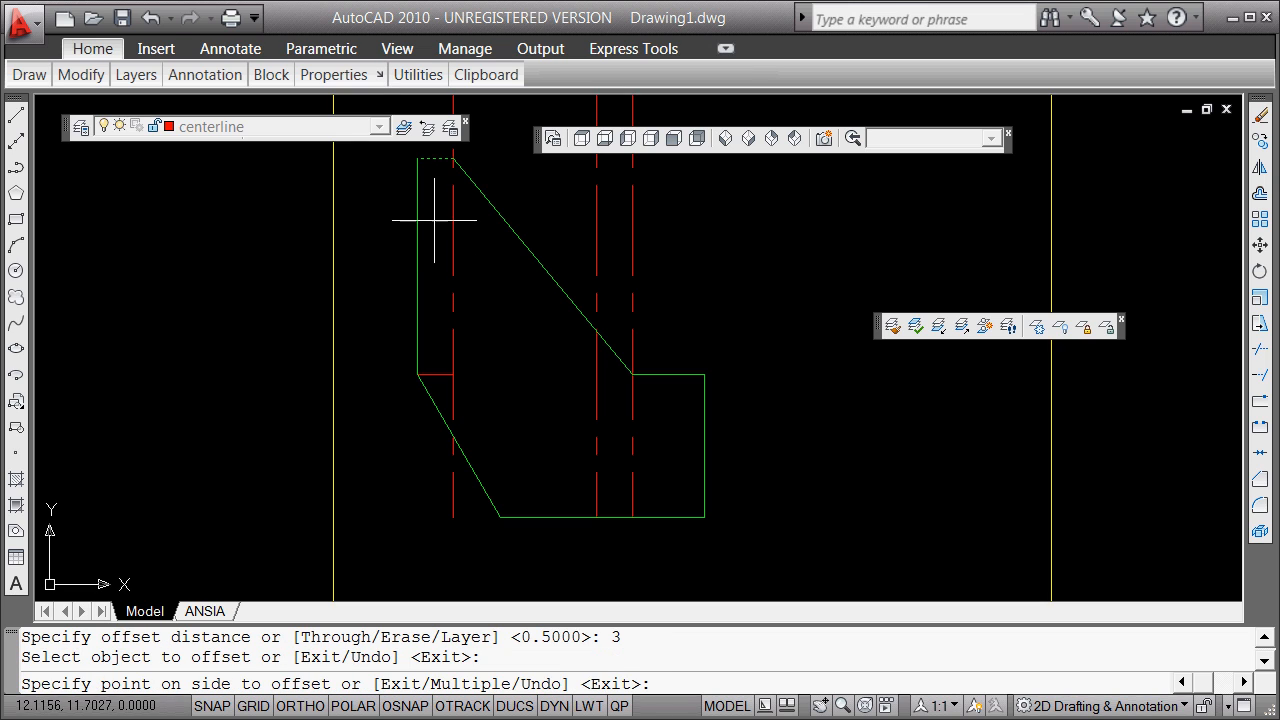
pyautogui.click(434, 220)
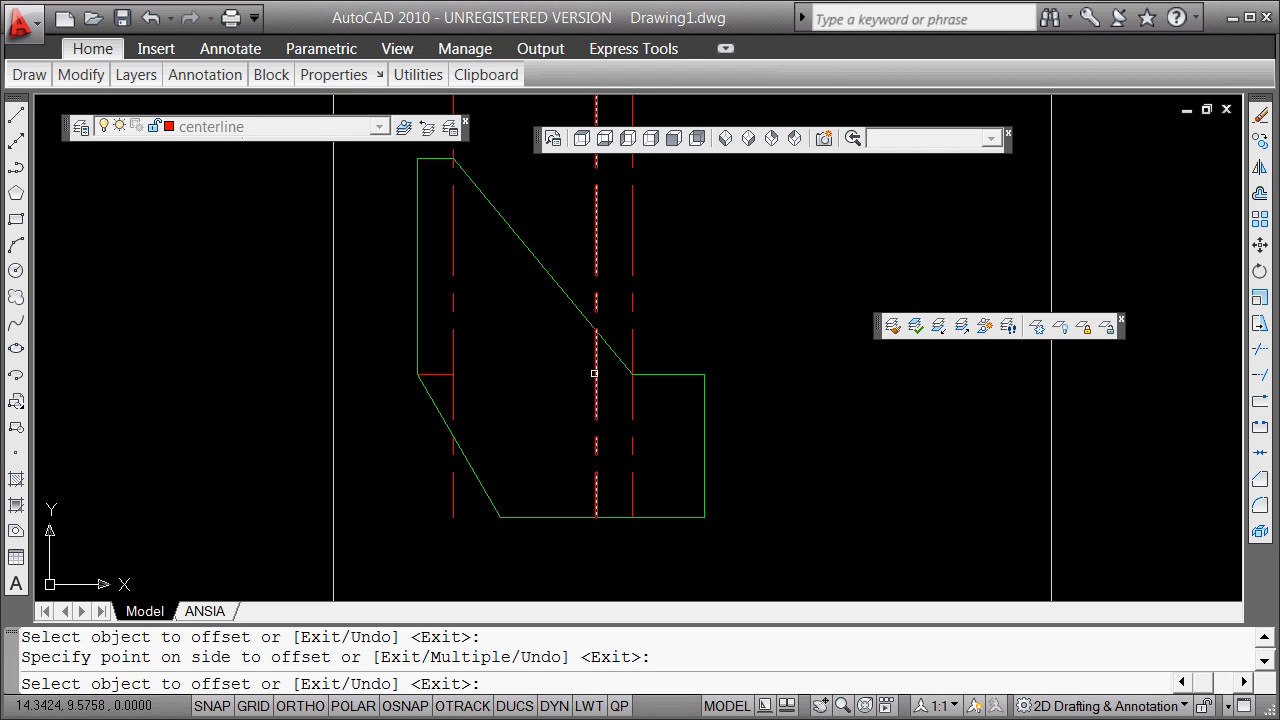
pyautogui.rightClick(798, 240)
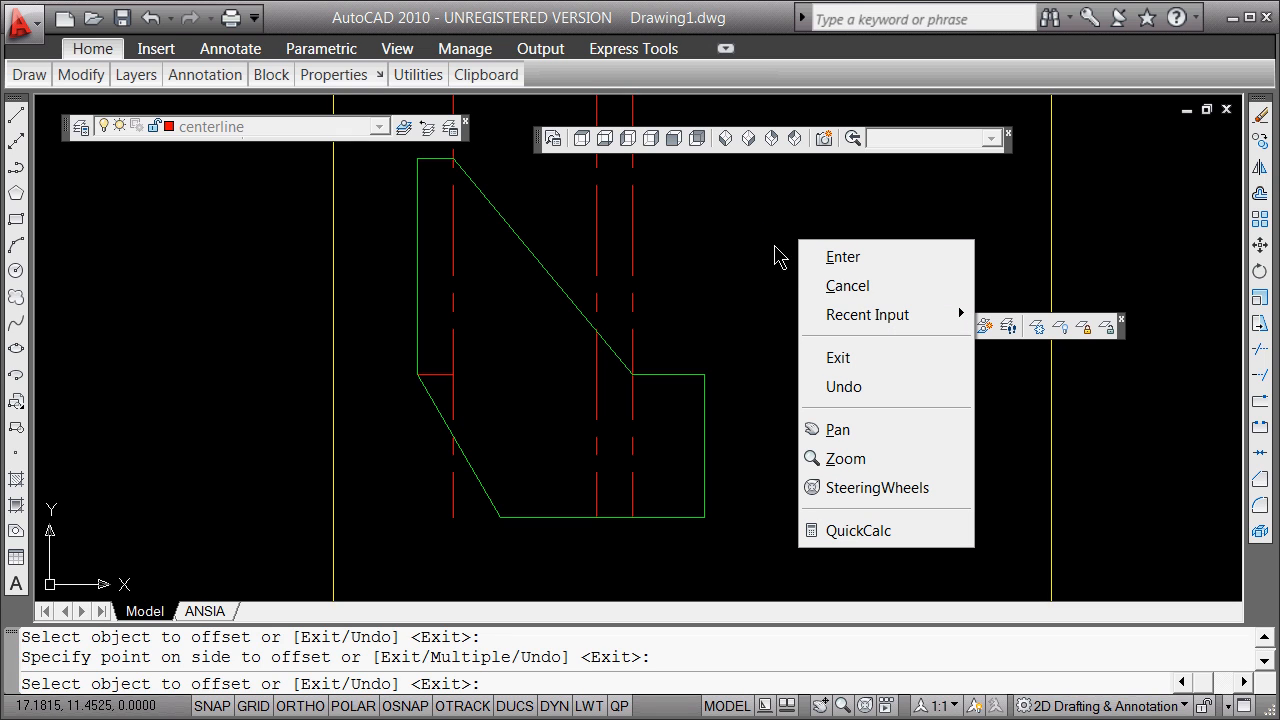
pyautogui.press('Escape')
# Fillet the short red horizontal line with the middle vertical centerline to join them in a sharp corner
pyautogui.rightClick(786, 240)
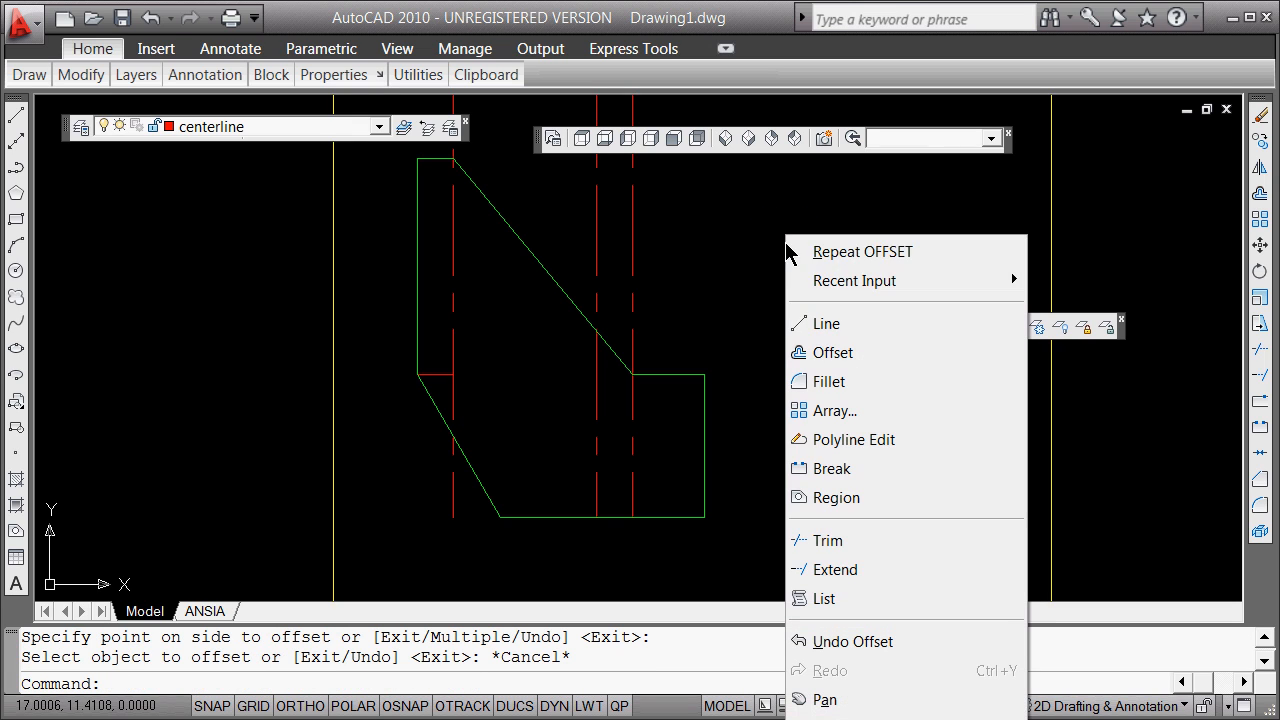
pyautogui.click(843, 381)
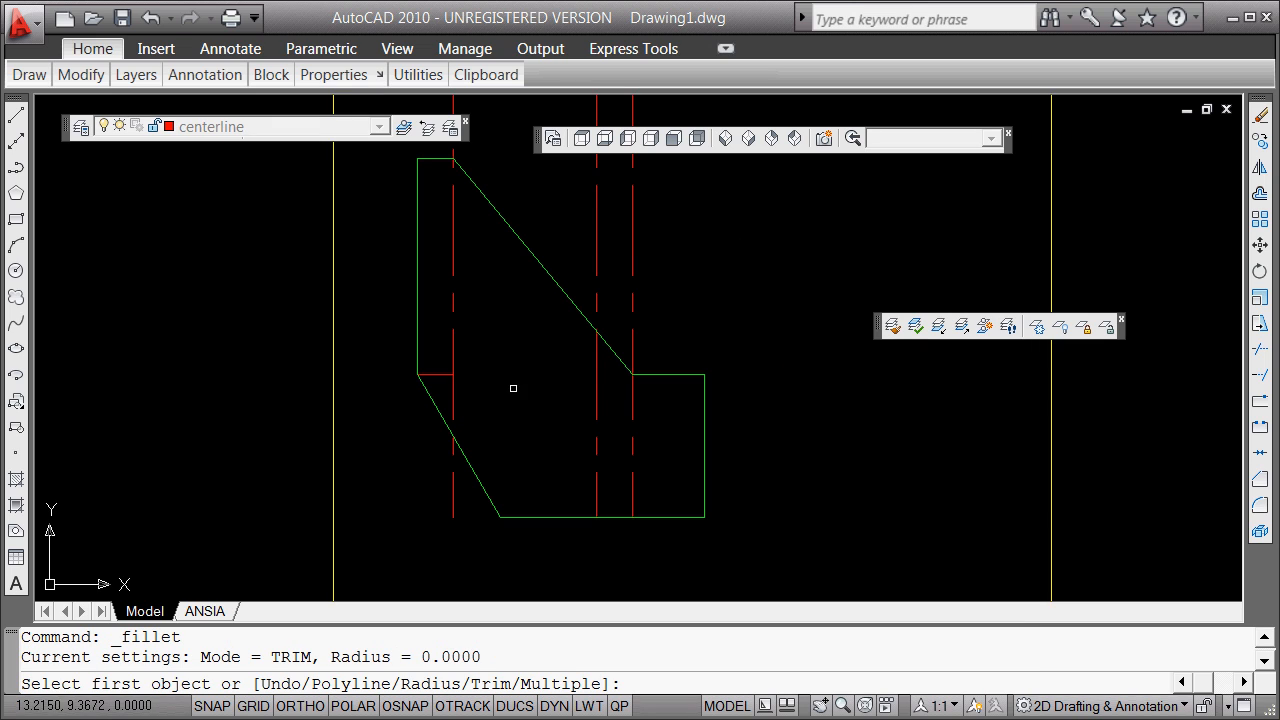
pyautogui.click(436, 375)
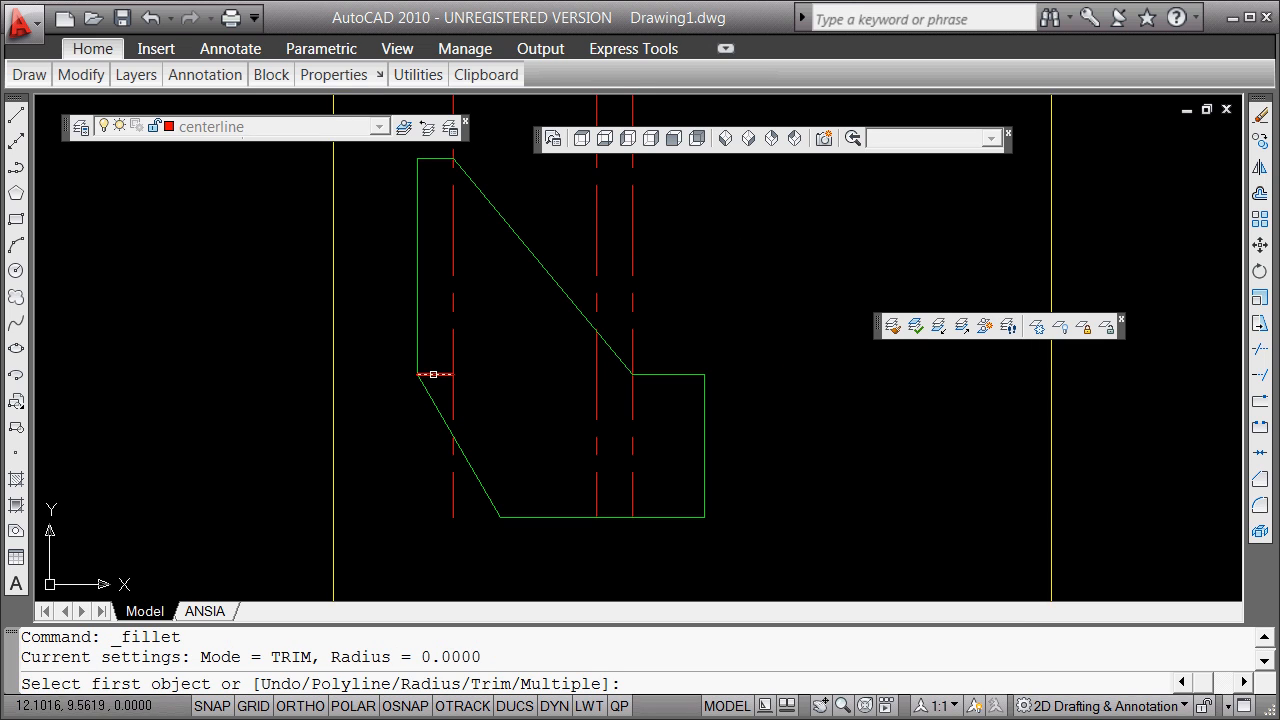
pyautogui.click(598, 382)
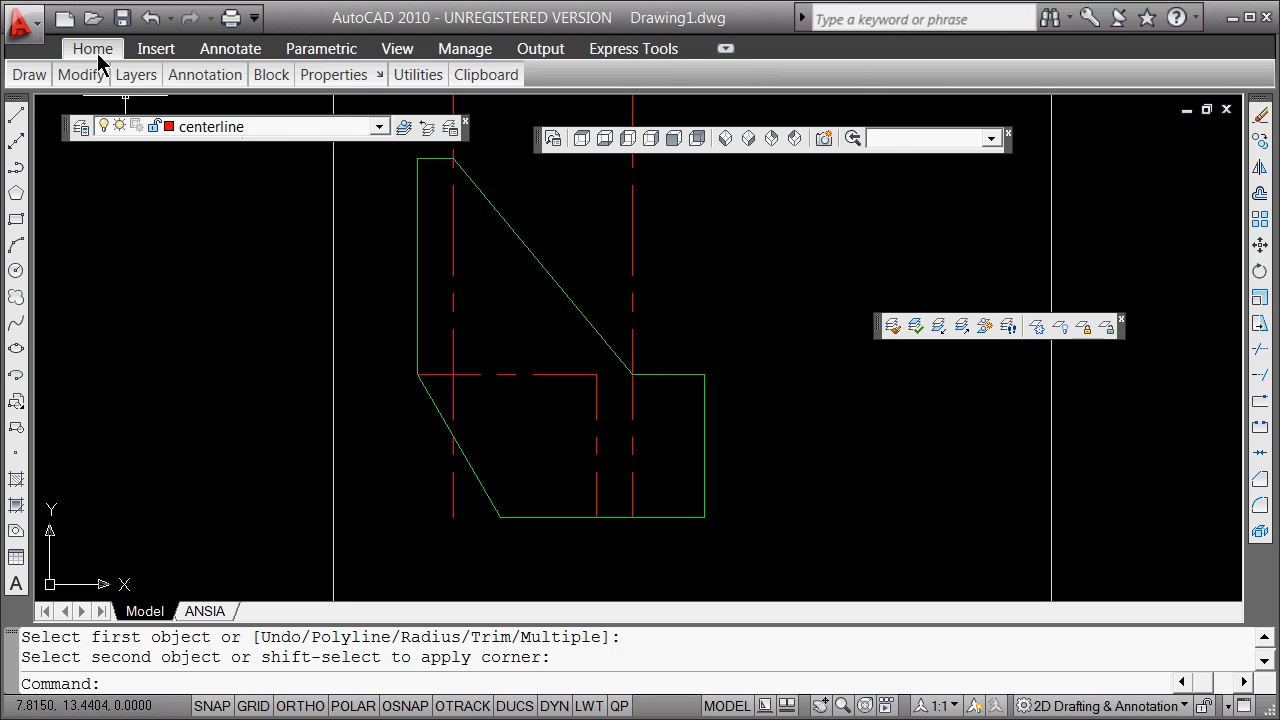
# Expand the minimized ribbon to its full display
pyautogui.click(726, 49)
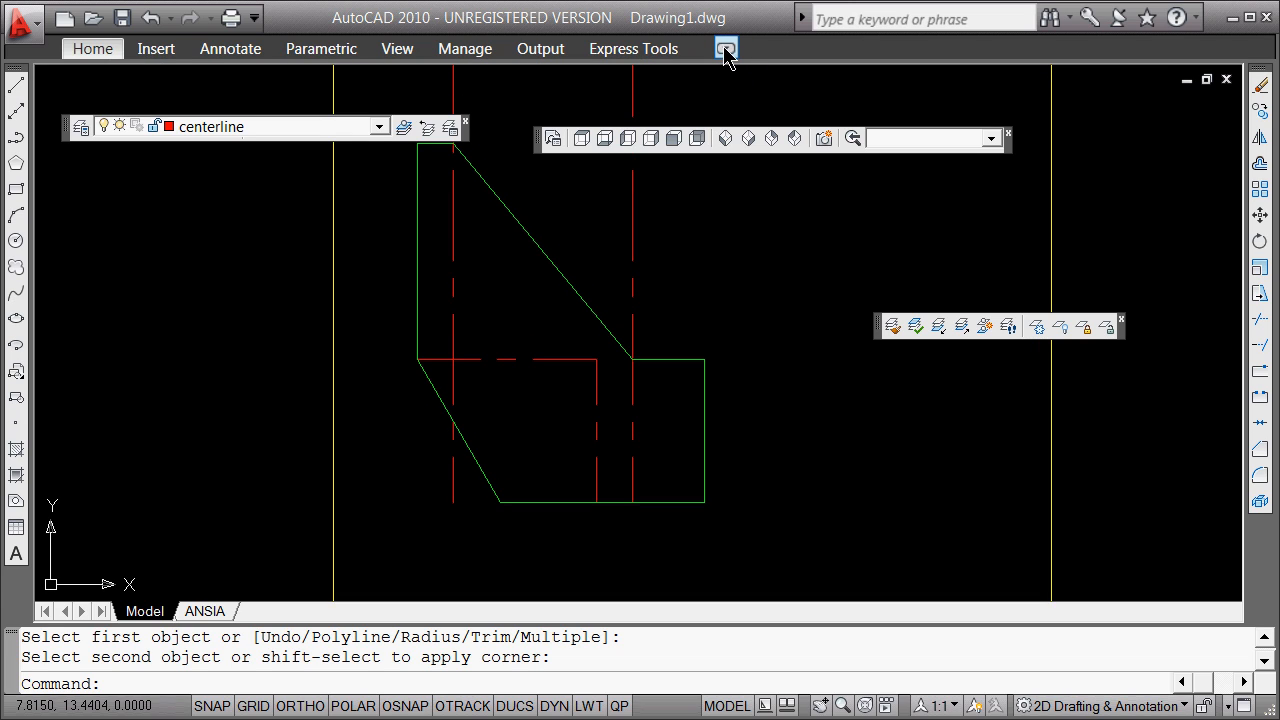
pyautogui.click(726, 48)
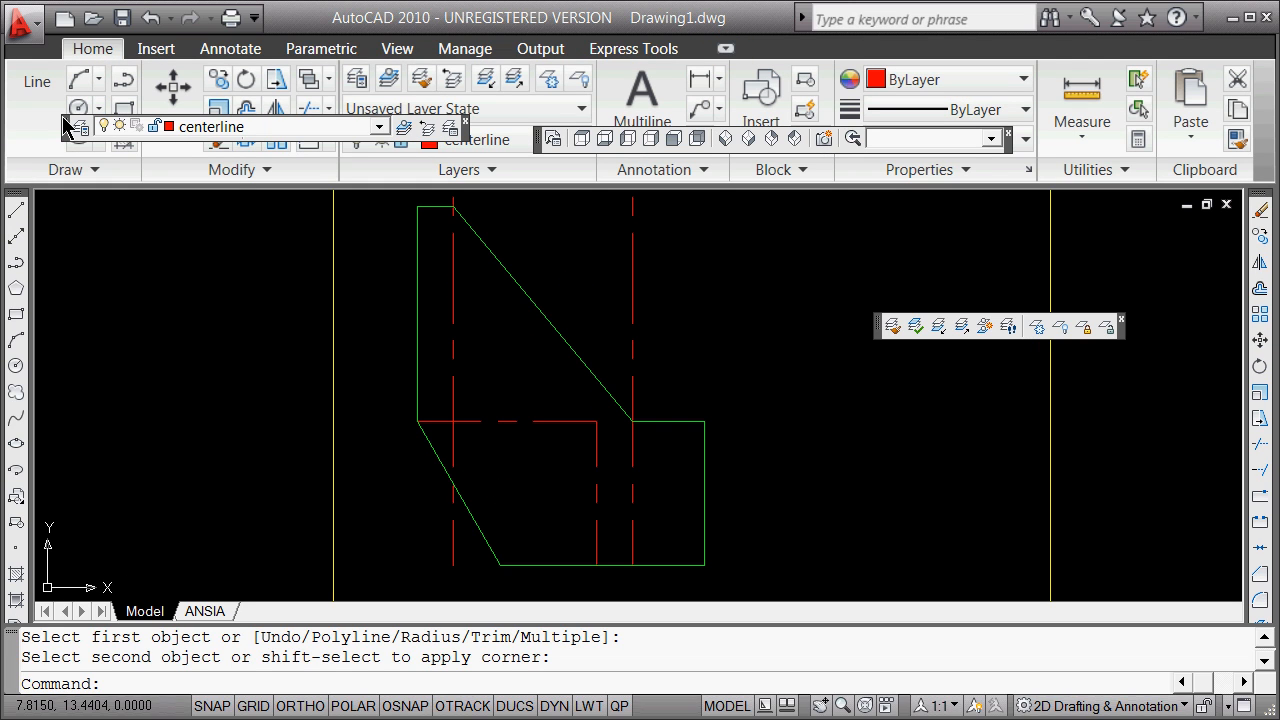
# Move the floating layer toolbar off the ribbon and draw a 0.375-diameter circle where the red horizontal line meets the middle vertical centerline
pyautogui.moveTo(64, 126)
pyautogui.mouseDown()
pyautogui.moveTo(42, 224)
pyautogui.moveTo(131, 238)
pyautogui.mouseUp()
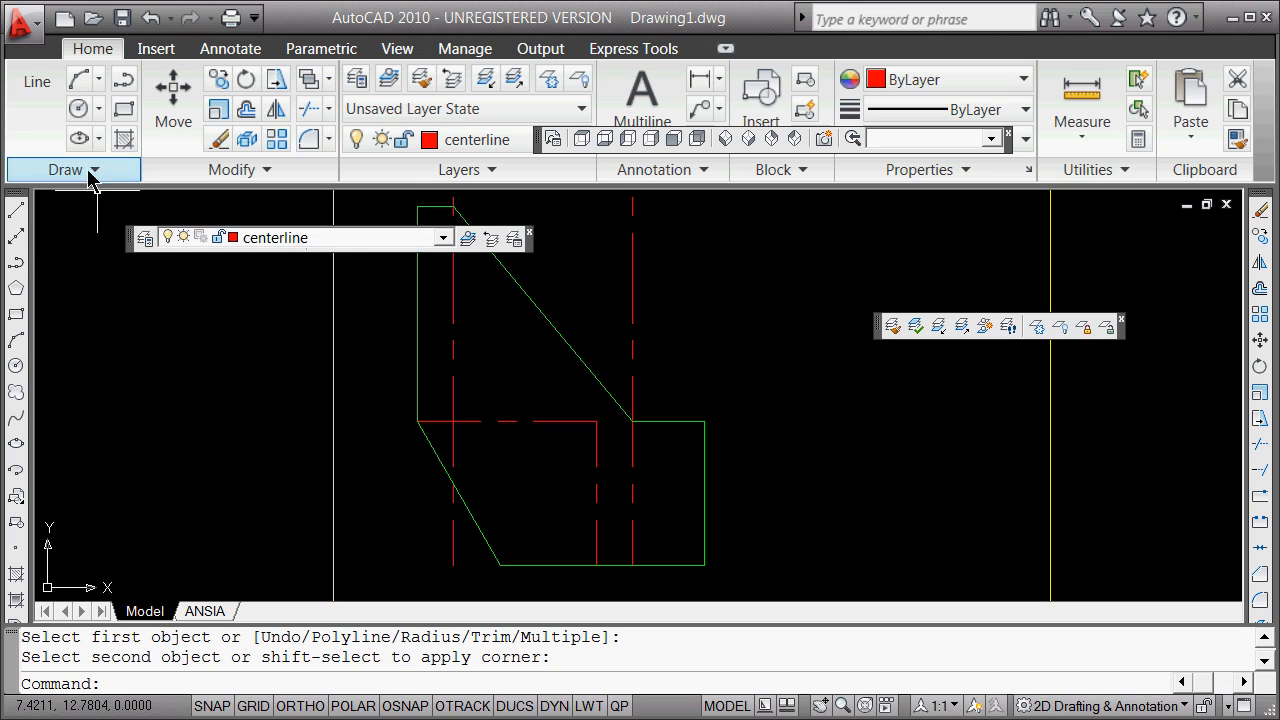
pyautogui.click(100, 112)
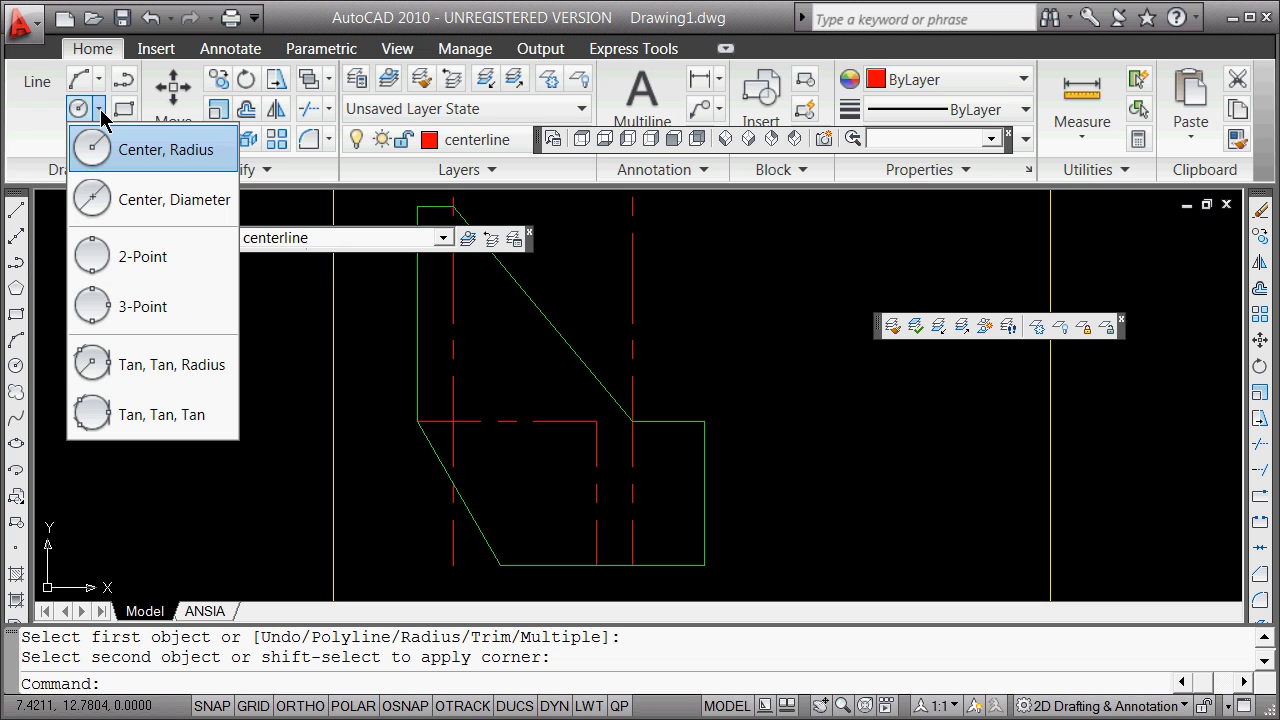
pyautogui.click(130, 199)
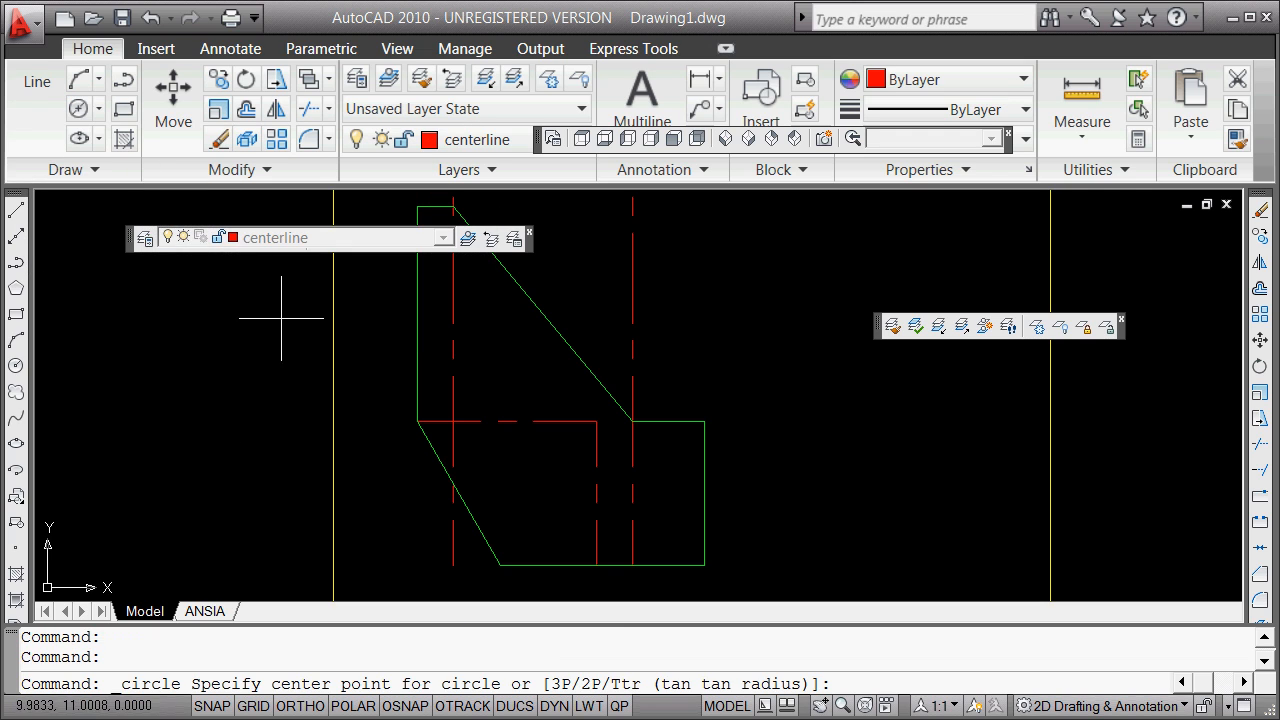
pyautogui.keyDown('shift'); pyautogui.rightClick(548, 369); pyautogui.keyUp('shift')
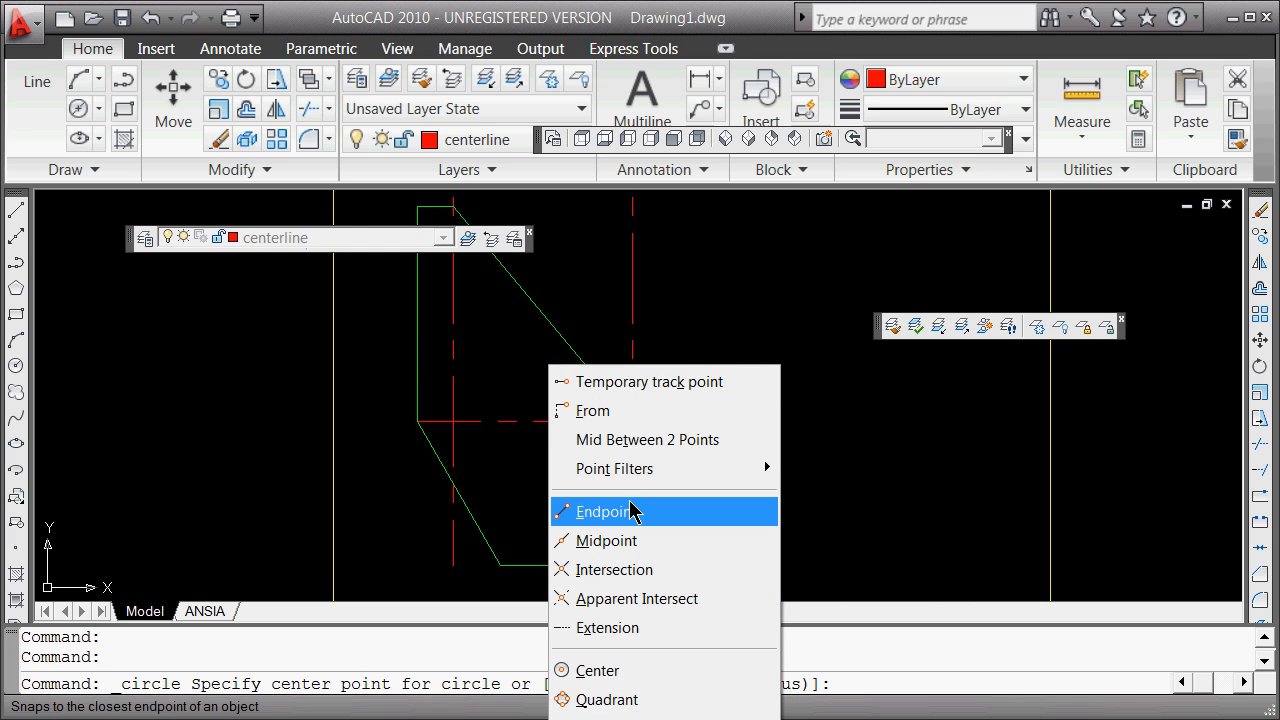
pyautogui.click(614, 569)
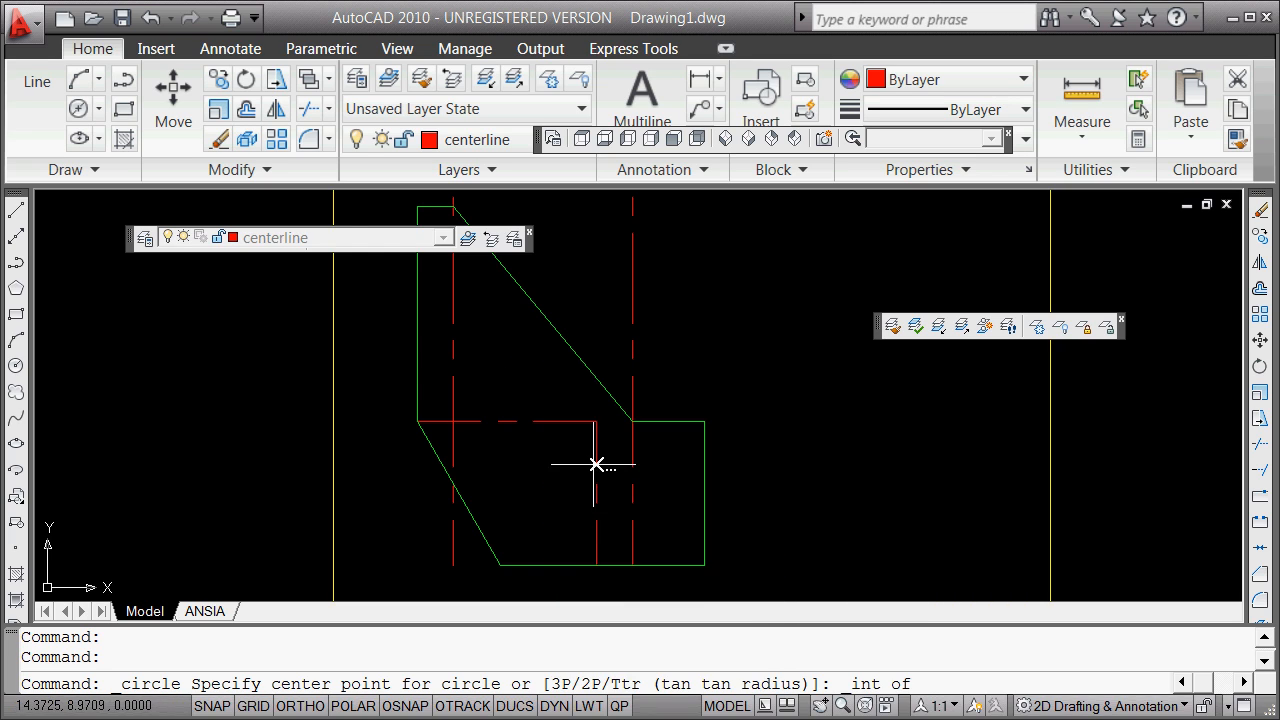
pyautogui.click(597, 422)
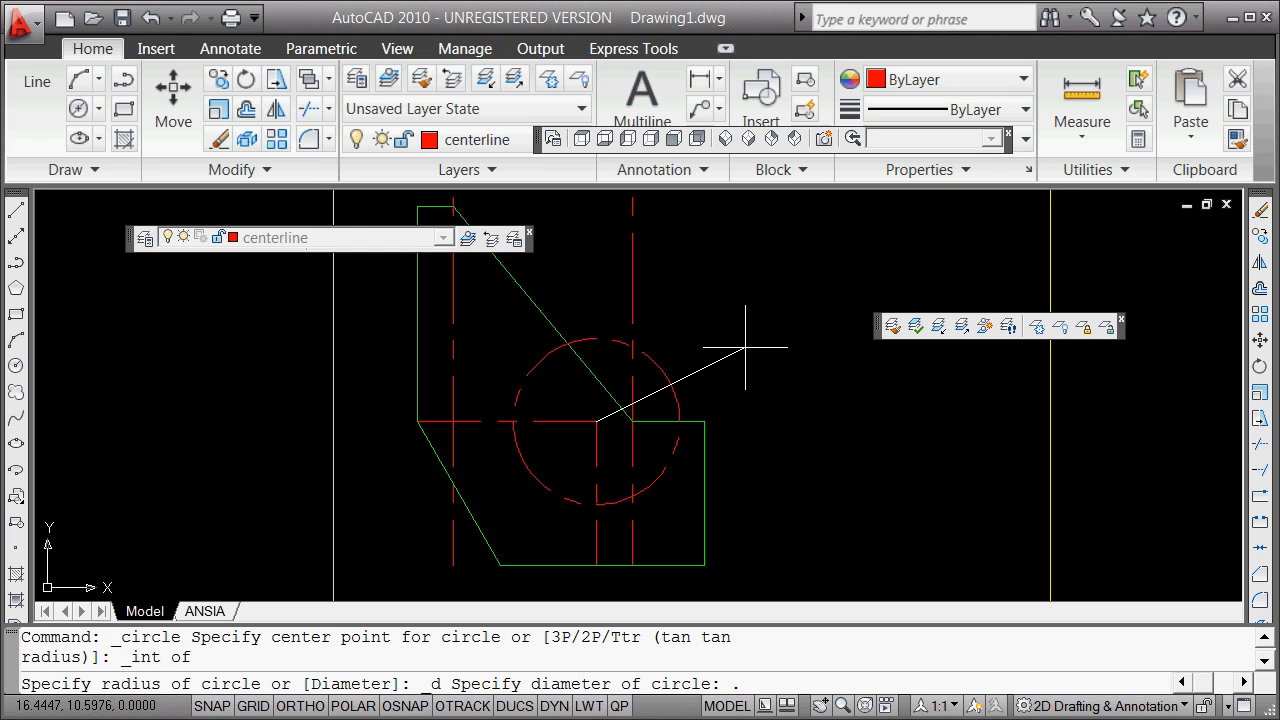
pyautogui.write('375')
pyautogui.press('Return')
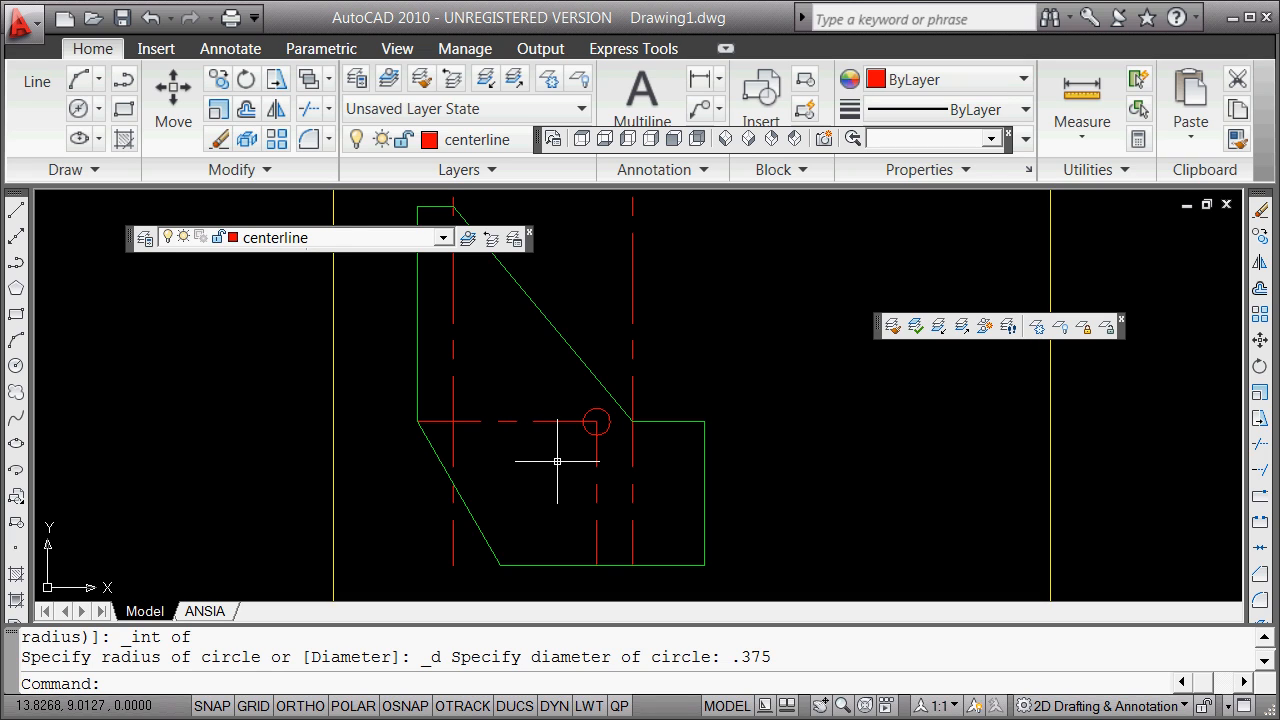
# Offset the red horizontal centerline downward by 1
pyautogui.write('o')
pyautogui.press('Return')
pyautogui.write('1')
pyautogui.press('Return')
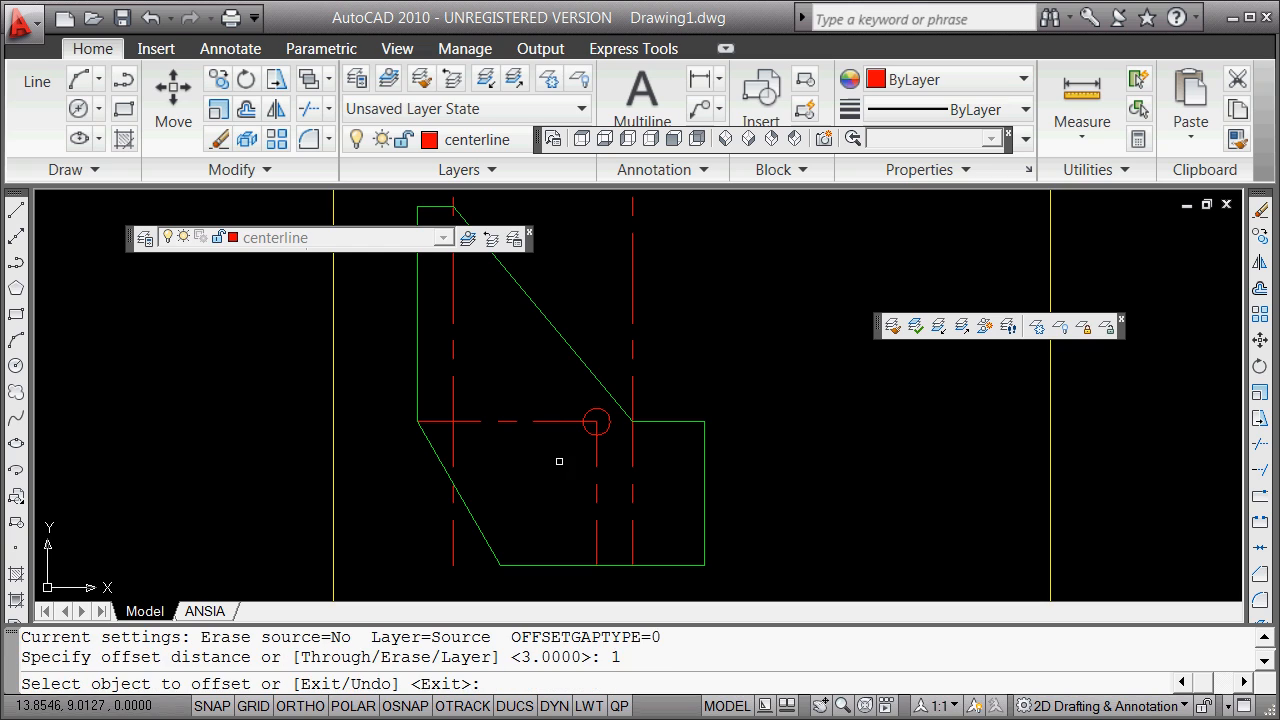
pyautogui.click(560, 423)
pyautogui.click(575, 473)
pyautogui.press('Return')
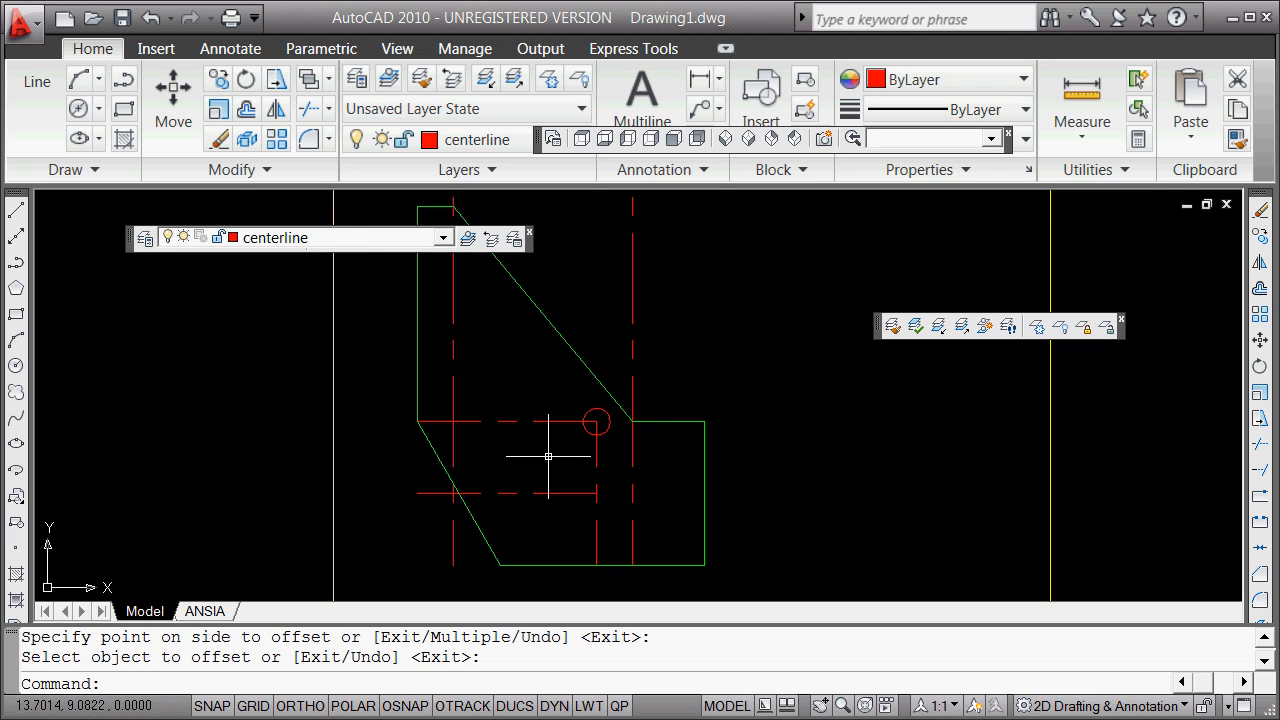
# Copy the small circle from its center to the intersection of the lower red horizontal line and the middle vertical centerline
pyautogui.click(603, 413)
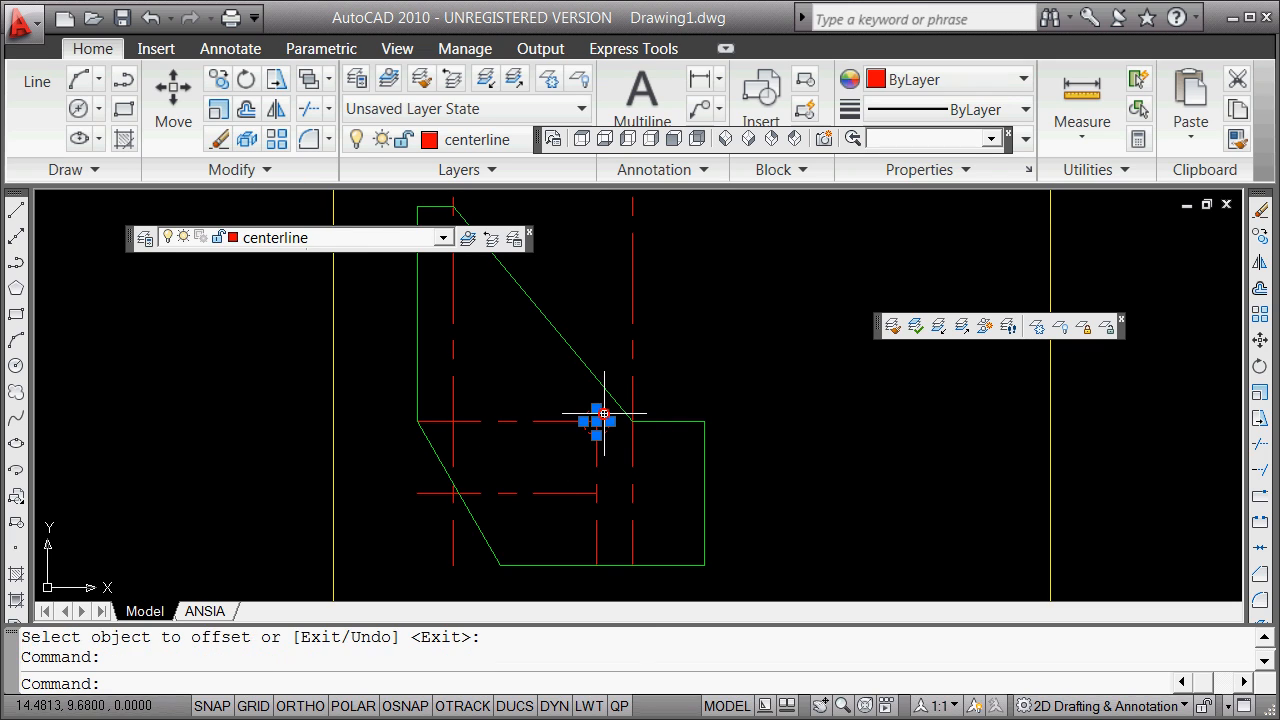
pyautogui.click(596, 421)
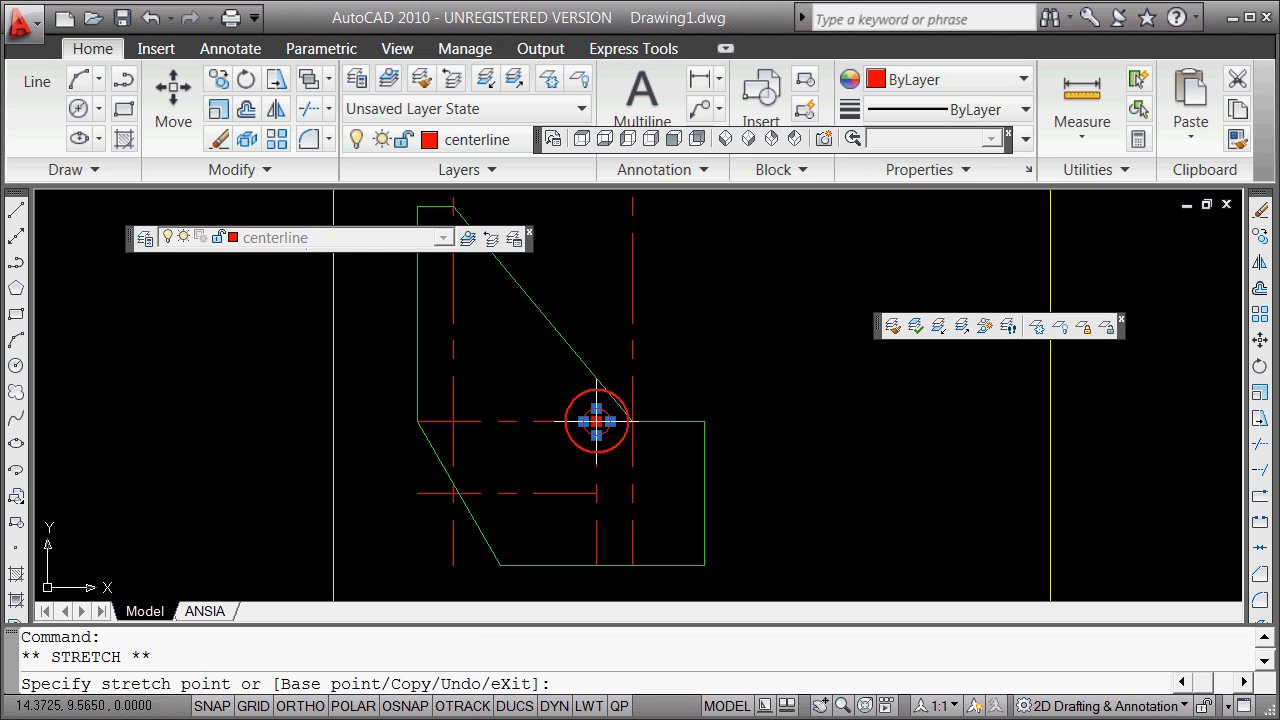
pyautogui.press('space')
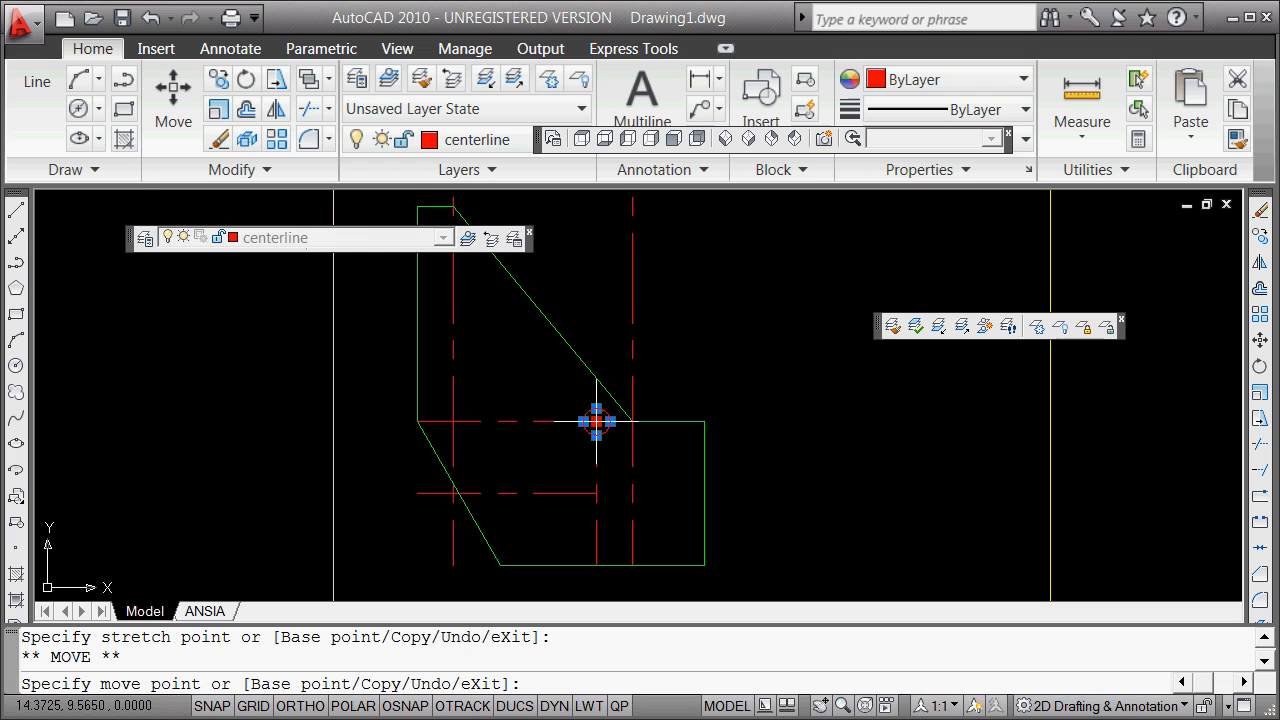
pyautogui.write('c')
pyautogui.press('Return')
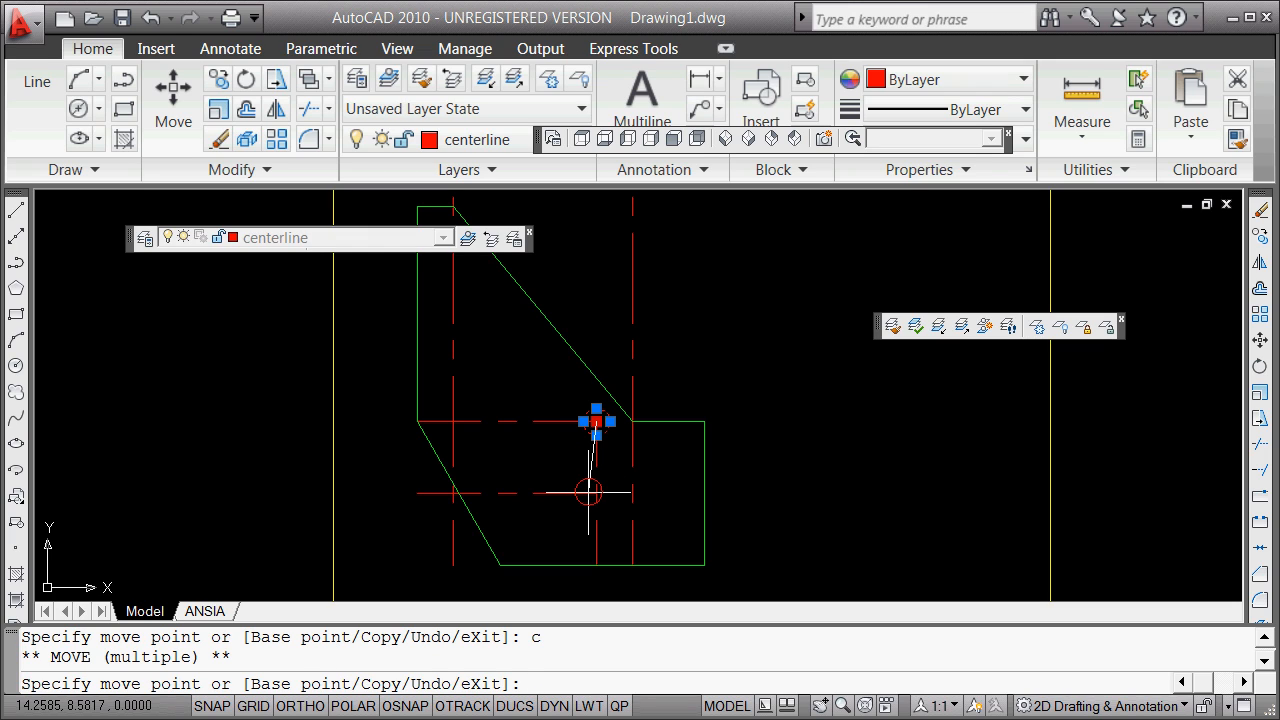
pyautogui.keyDown('shift'); pyautogui.rightClick(535, 463); pyautogui.keyUp('shift')
pyautogui.click(588, 569)
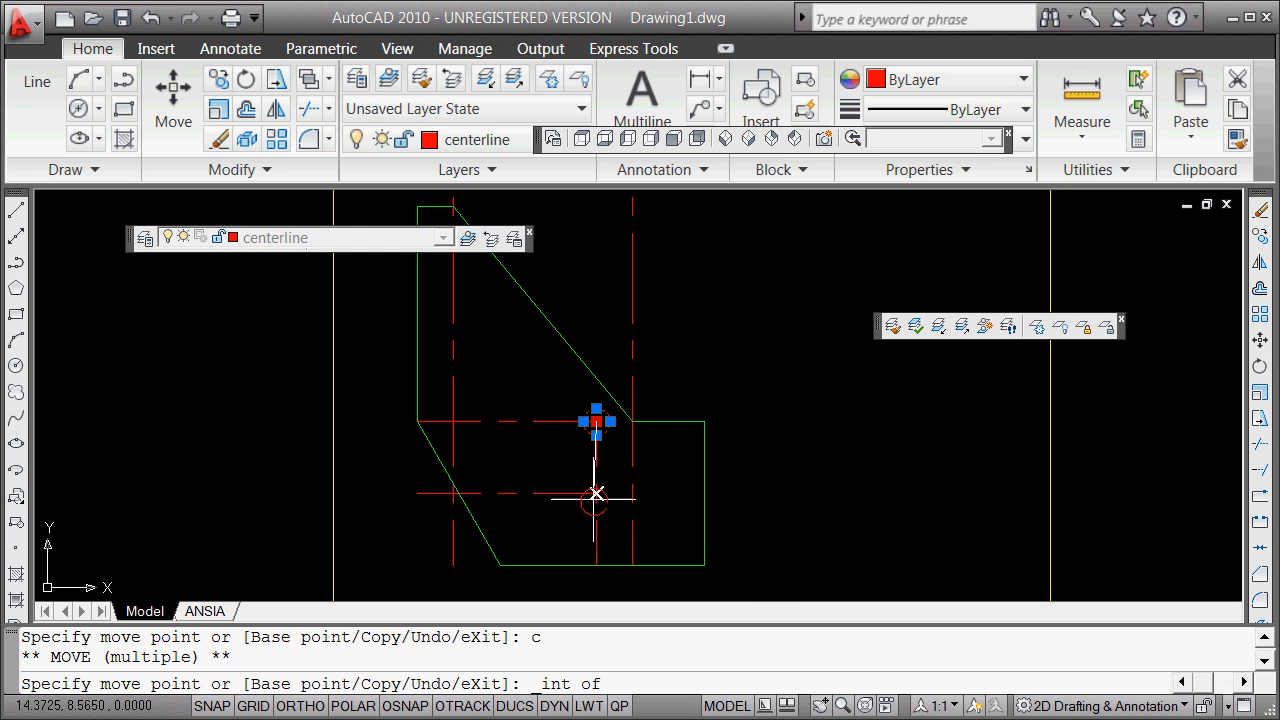
pyautogui.click(596, 494)
pyautogui.press('Return')
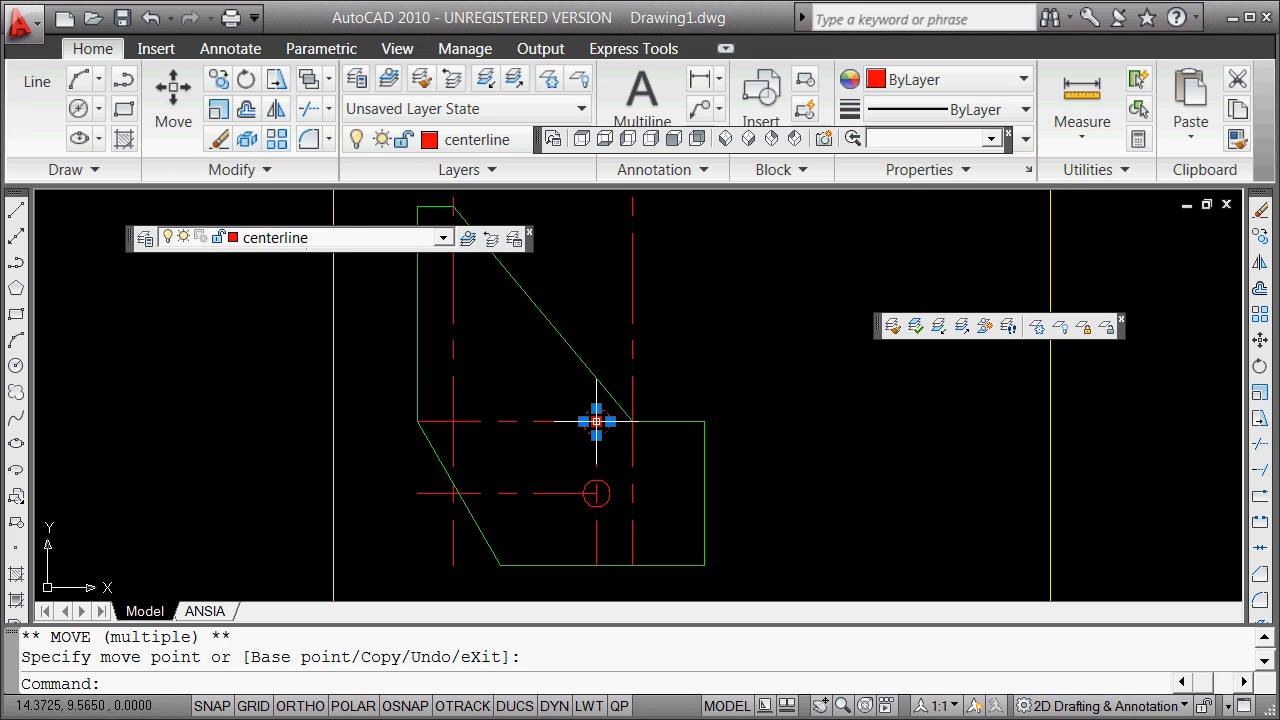
pyautogui.press('Escape')
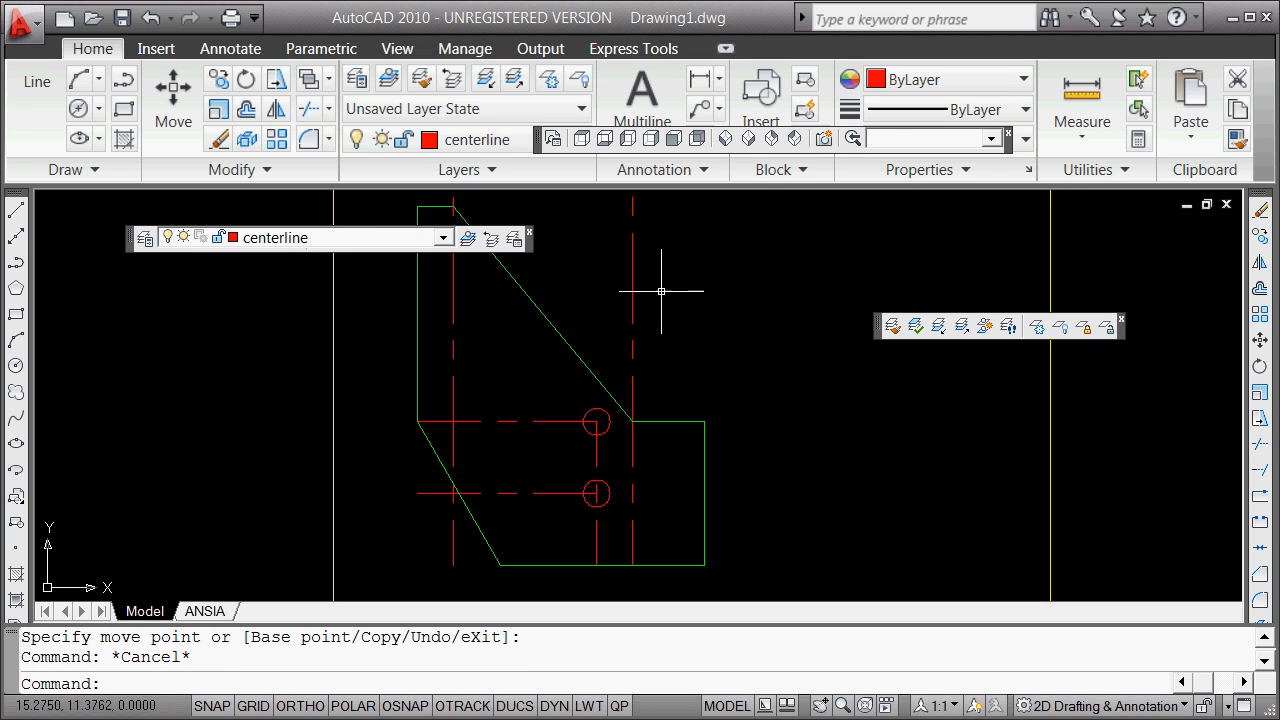
# Offset the short upper horizontal edge of the green profile downward by 2
pyautogui.scroll(5, 645, 294)
pyautogui.scroll(-5, 645, 294)
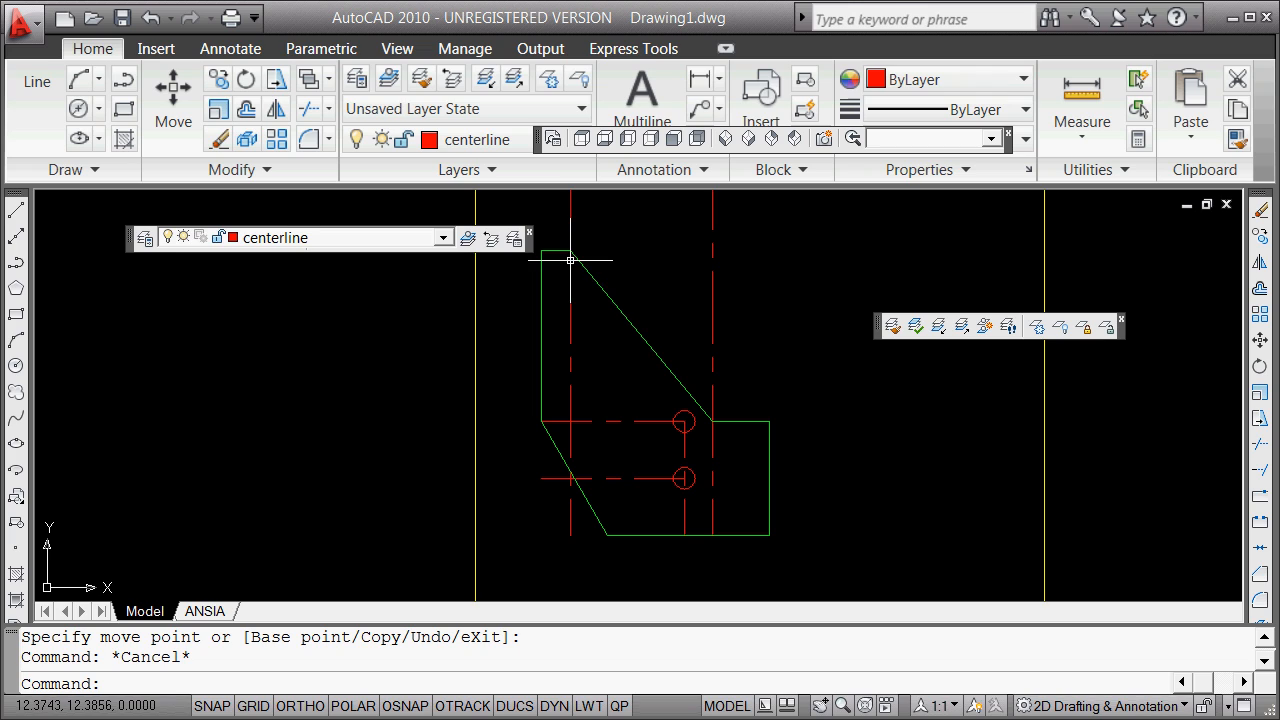
pyautogui.write('o')
pyautogui.press('Return')
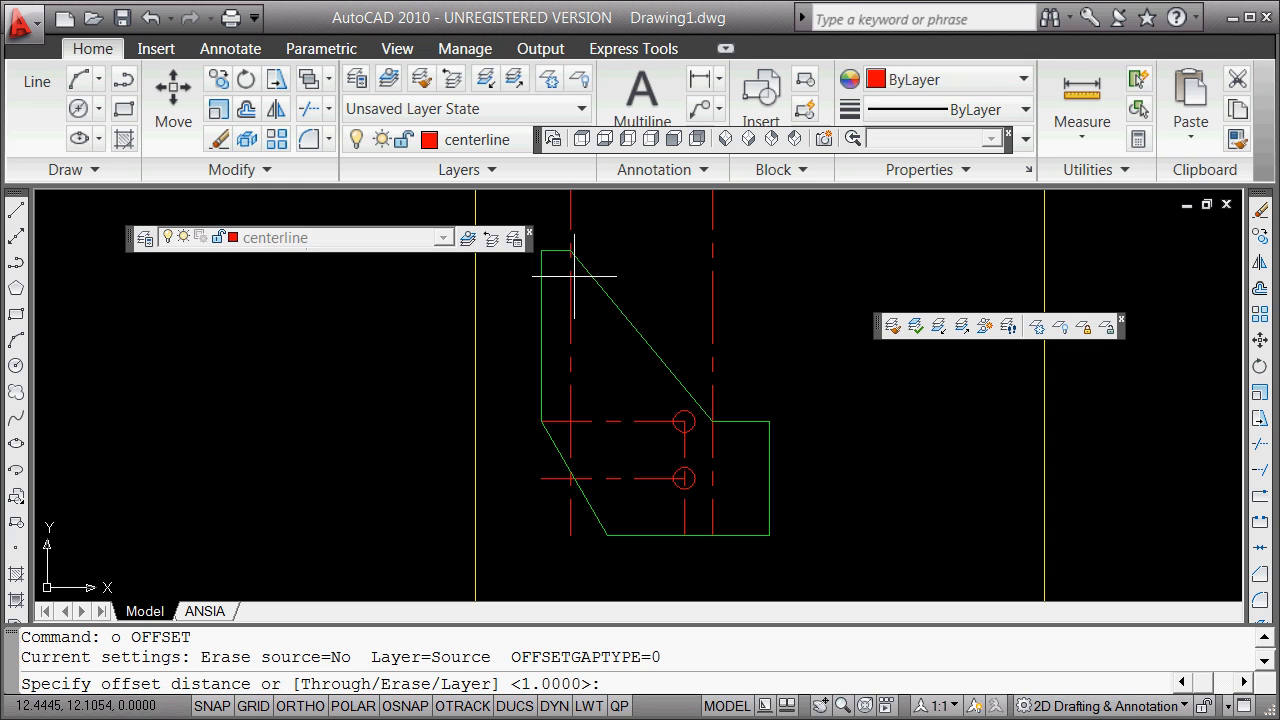
pyautogui.write('2')
pyautogui.press('Return')
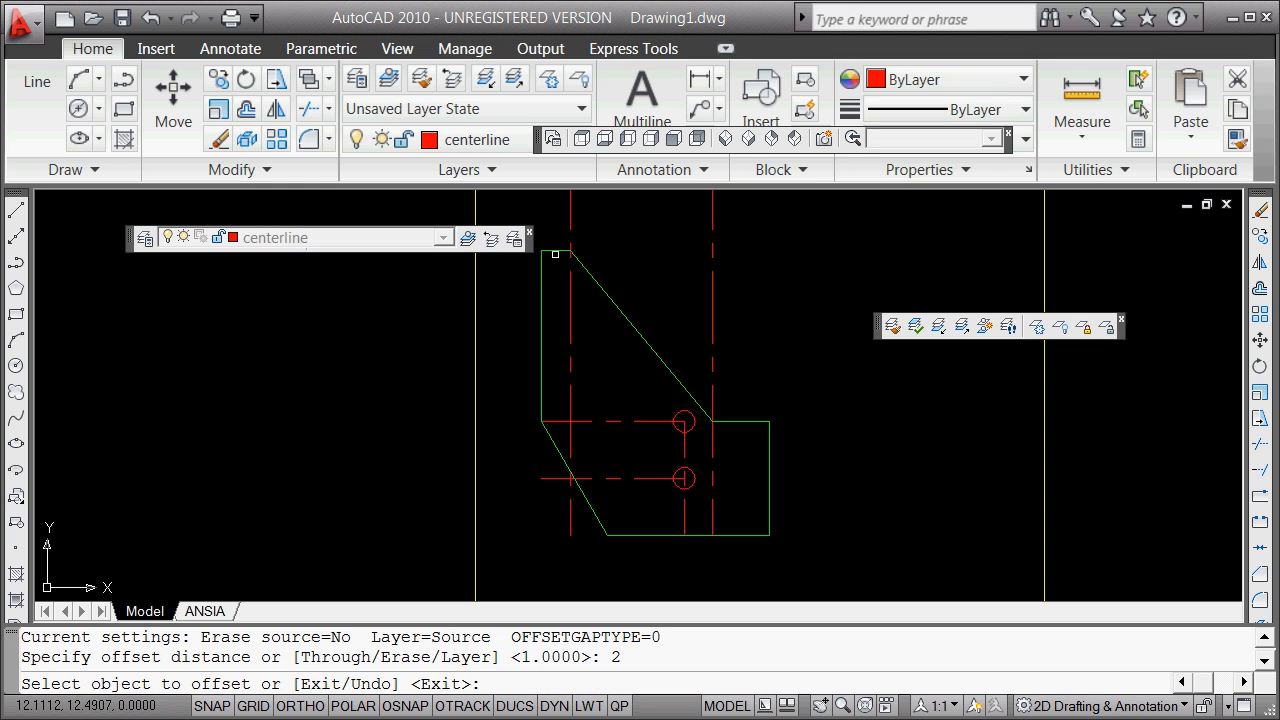
pyautogui.click(555, 253)
pyautogui.click(553, 299)
pyautogui.press('Return')
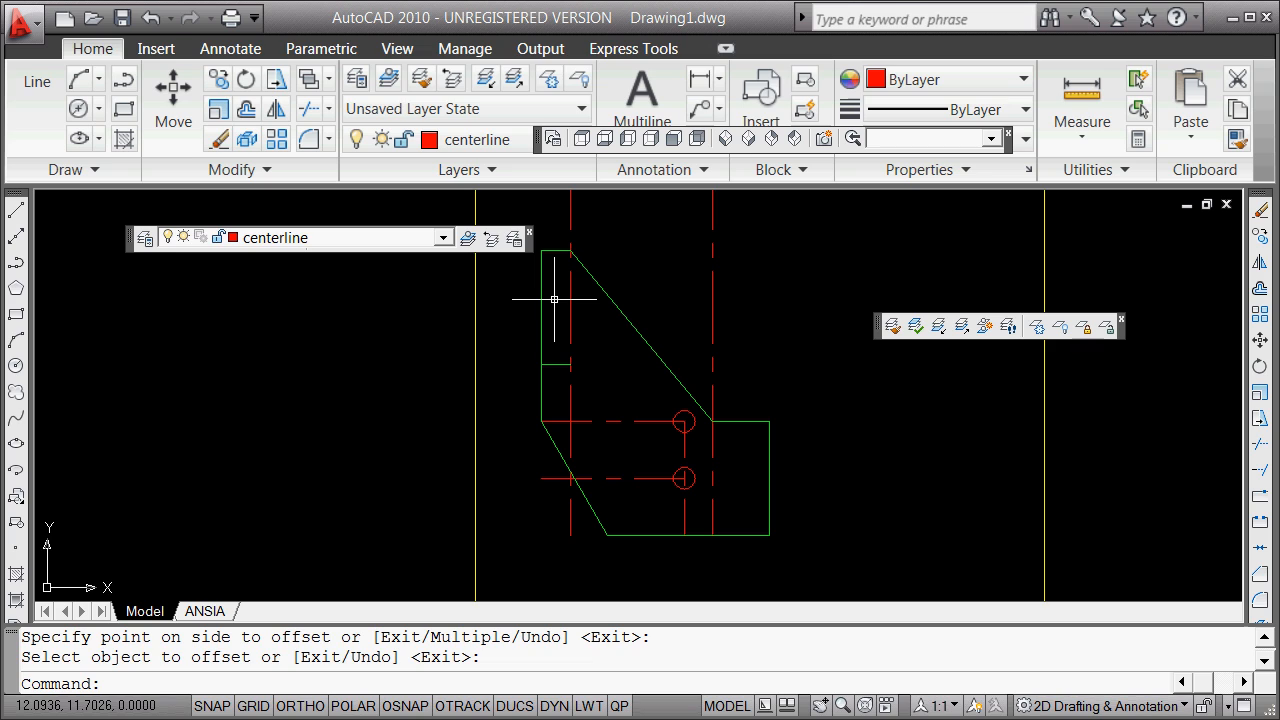
# Offset the left vertical edge of the green profile by 1 toward the inside
pyautogui.write('o')
pyautogui.press('Return')
pyautogui.write('1')
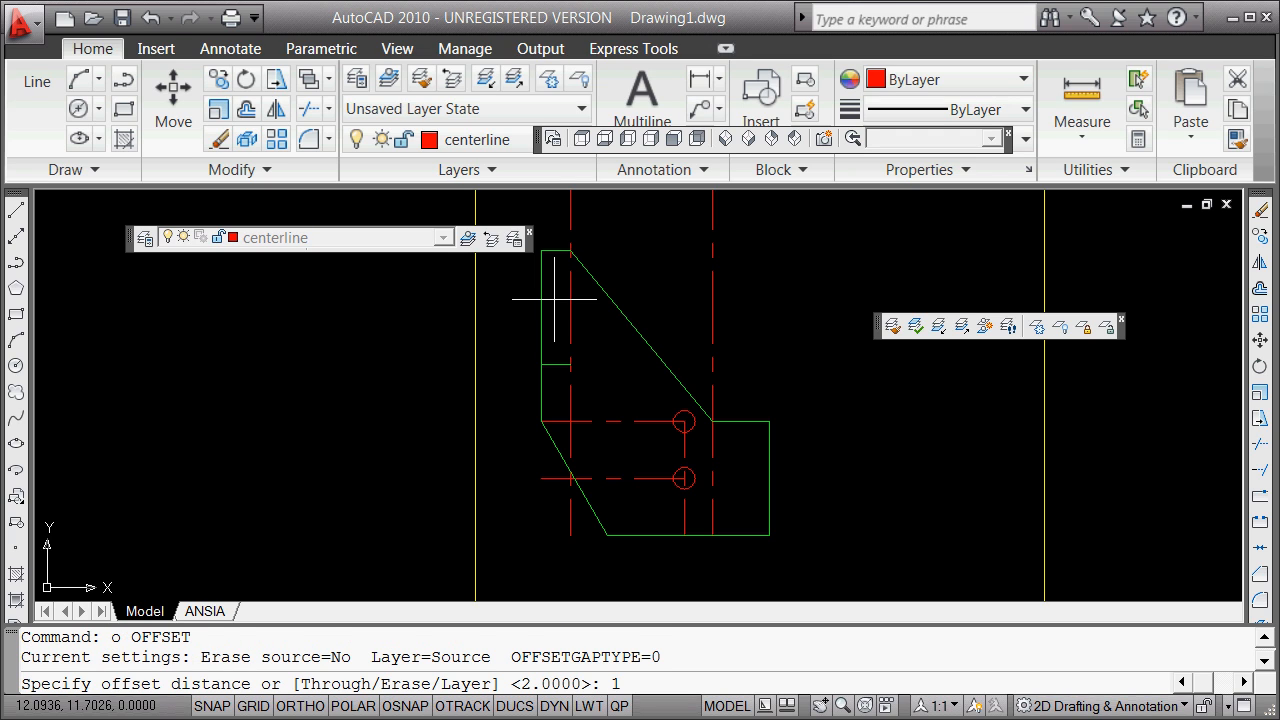
pyautogui.press('Return')
pyautogui.click(543, 301)
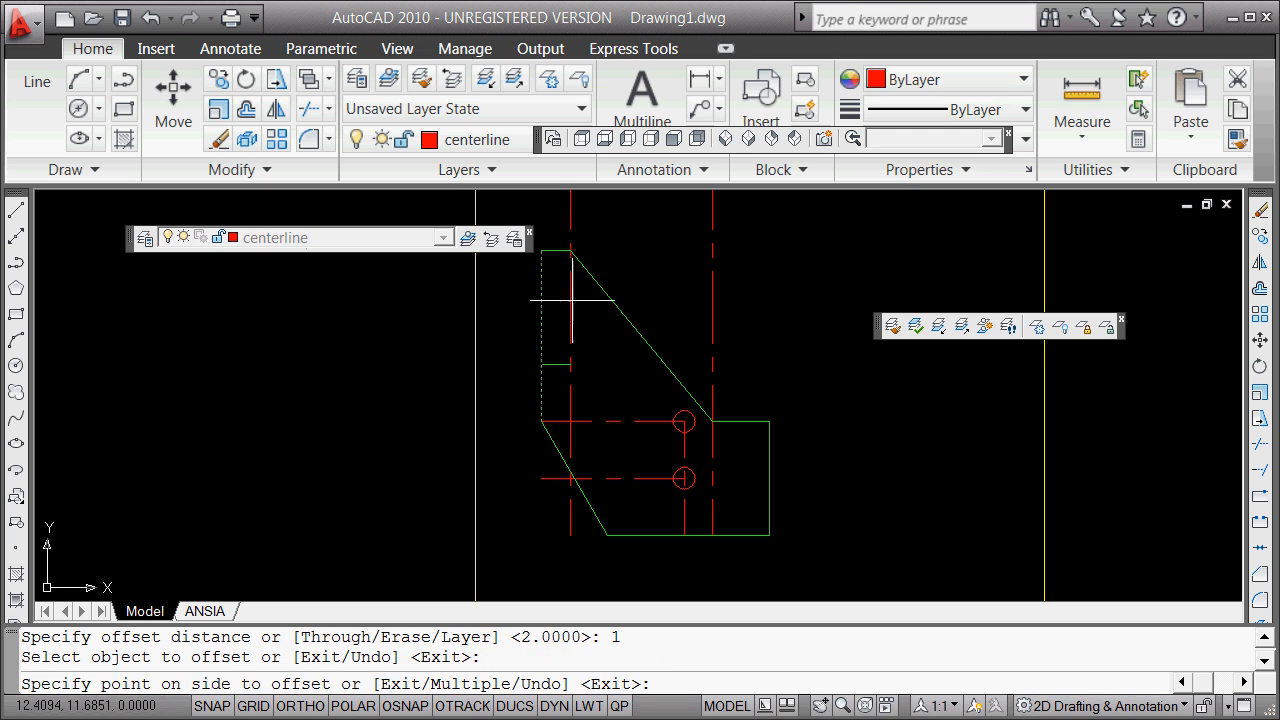
pyautogui.click(580, 300)
pyautogui.press('Return')
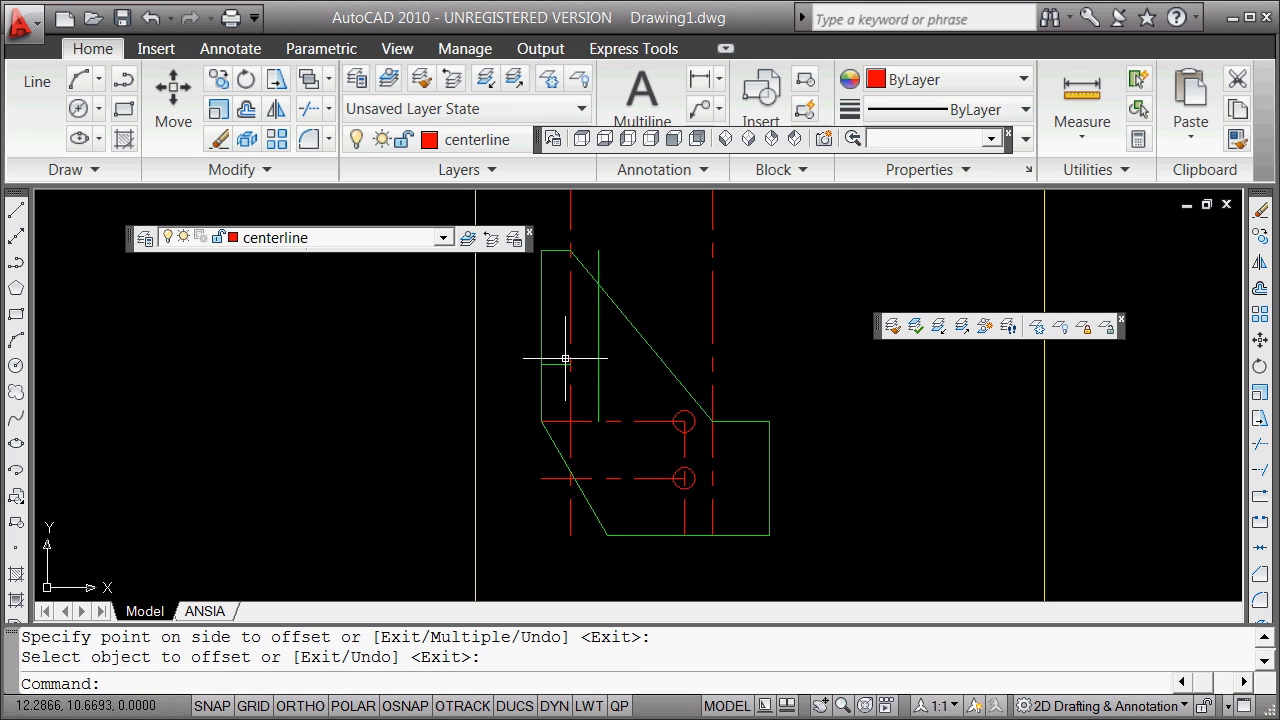
# Fillet the short inner green horizontal line with the inner green vertical line to join them in a sharp corner
pyautogui.write('f')
pyautogui.press('Return')
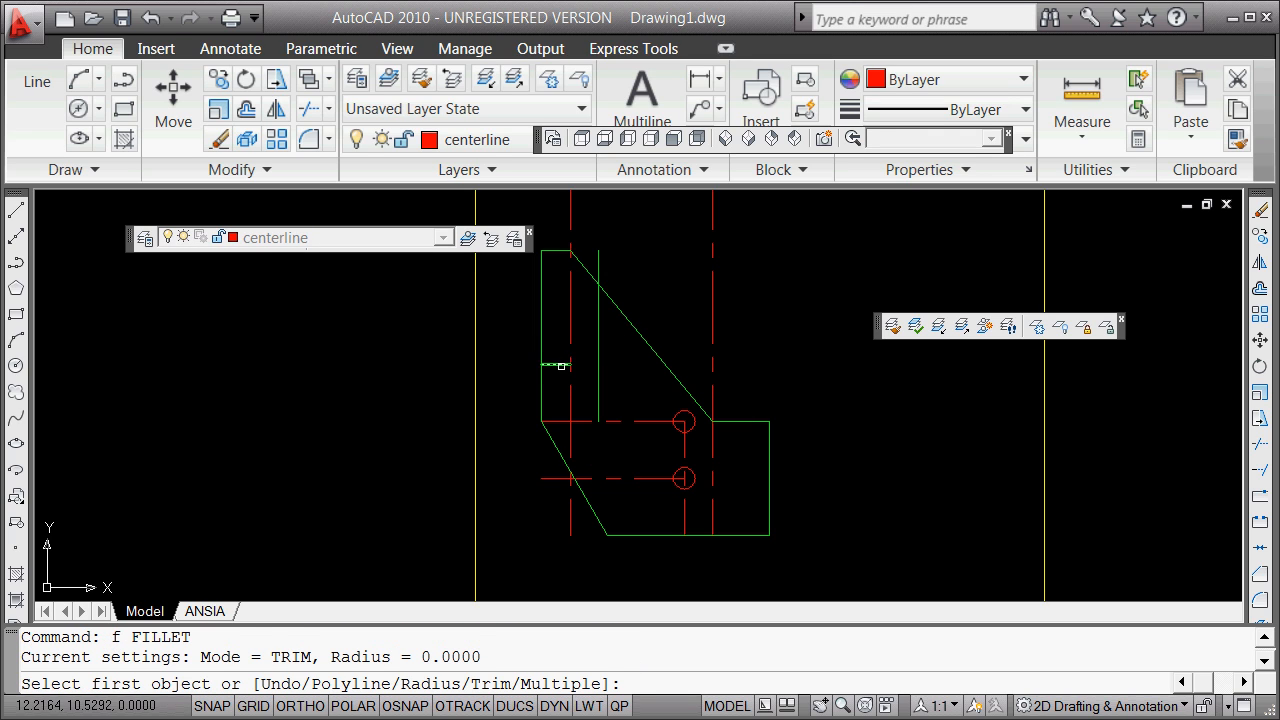
pyautogui.click(562, 364)
pyautogui.click(597, 338)
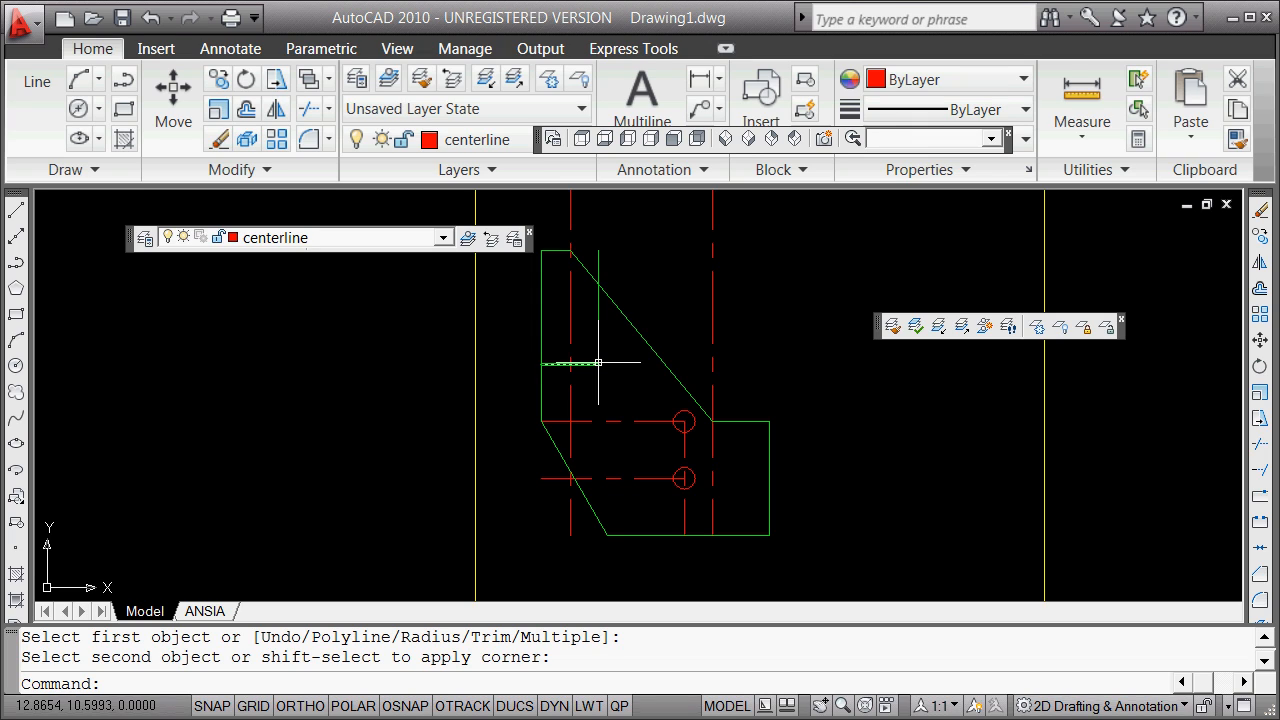
# Draw a 0.875-diameter circle centered on the corner of the inner green horizontal and vertical lines
pyautogui.click(100, 112)
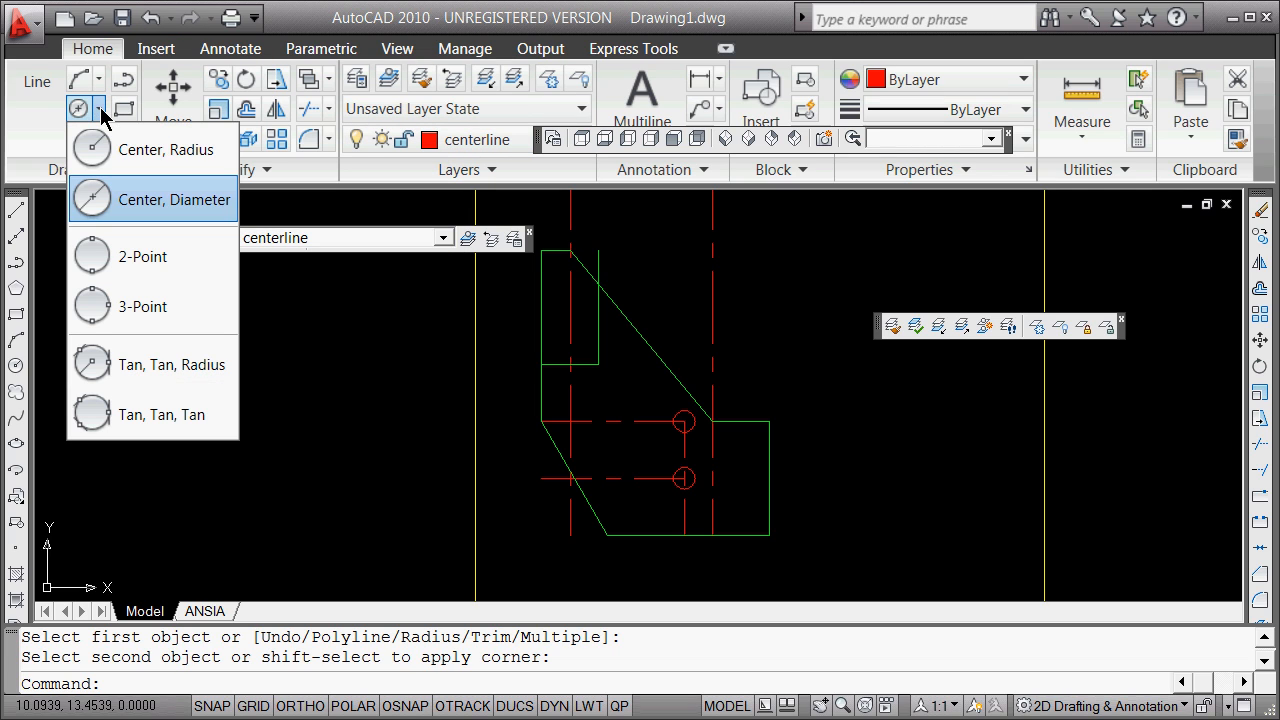
pyautogui.click(152, 199)
pyautogui.keyDown('shift'); pyautogui.rightClick(639, 384); pyautogui.keyUp('shift')
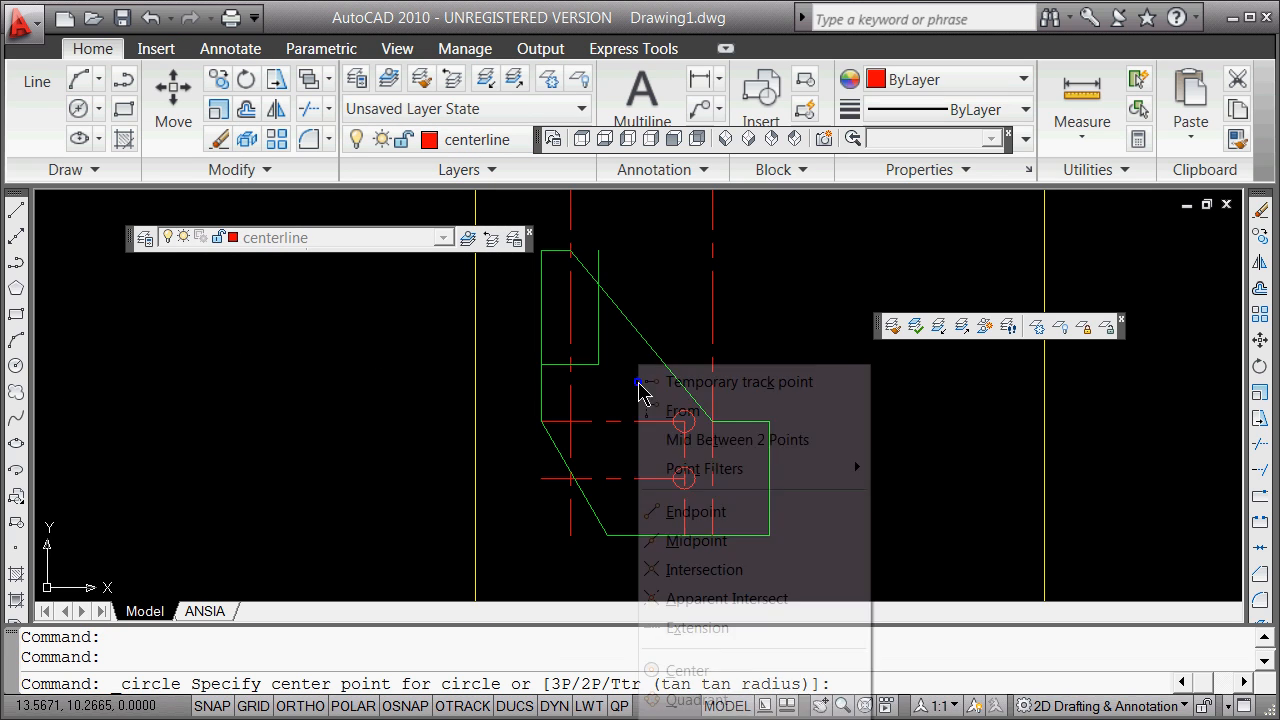
pyautogui.click(733, 570)
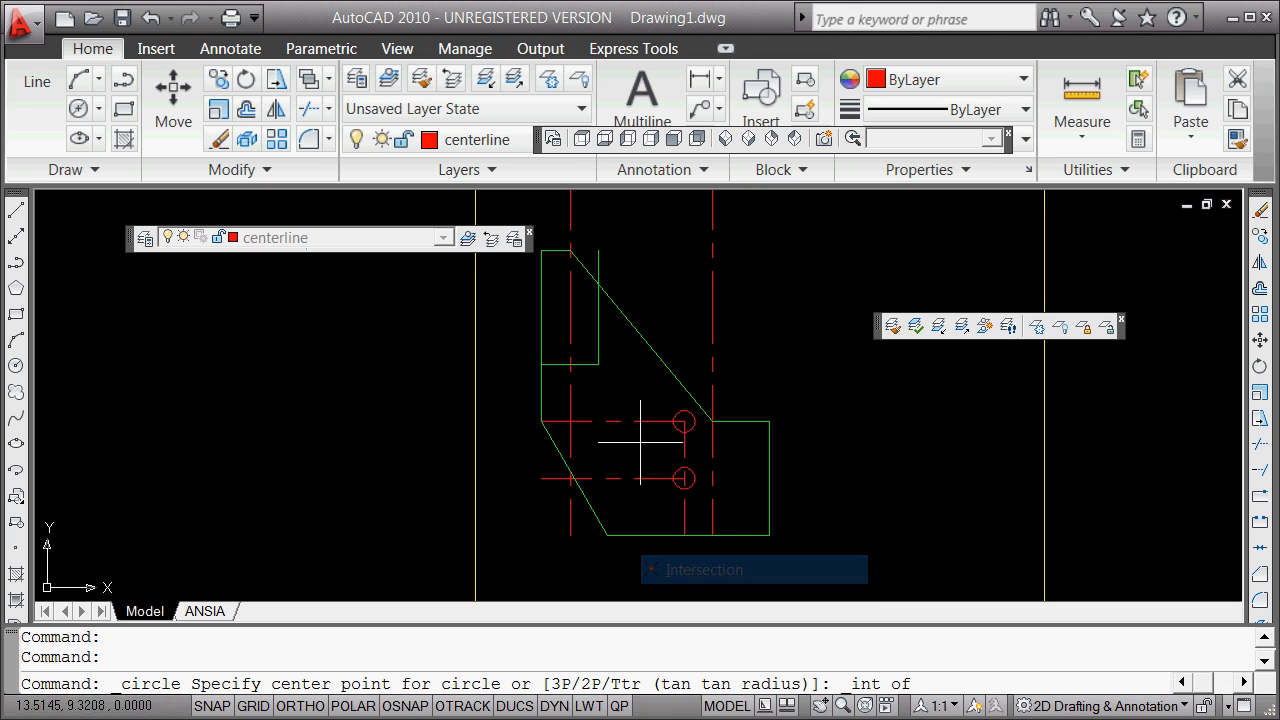
pyautogui.click(597, 365)
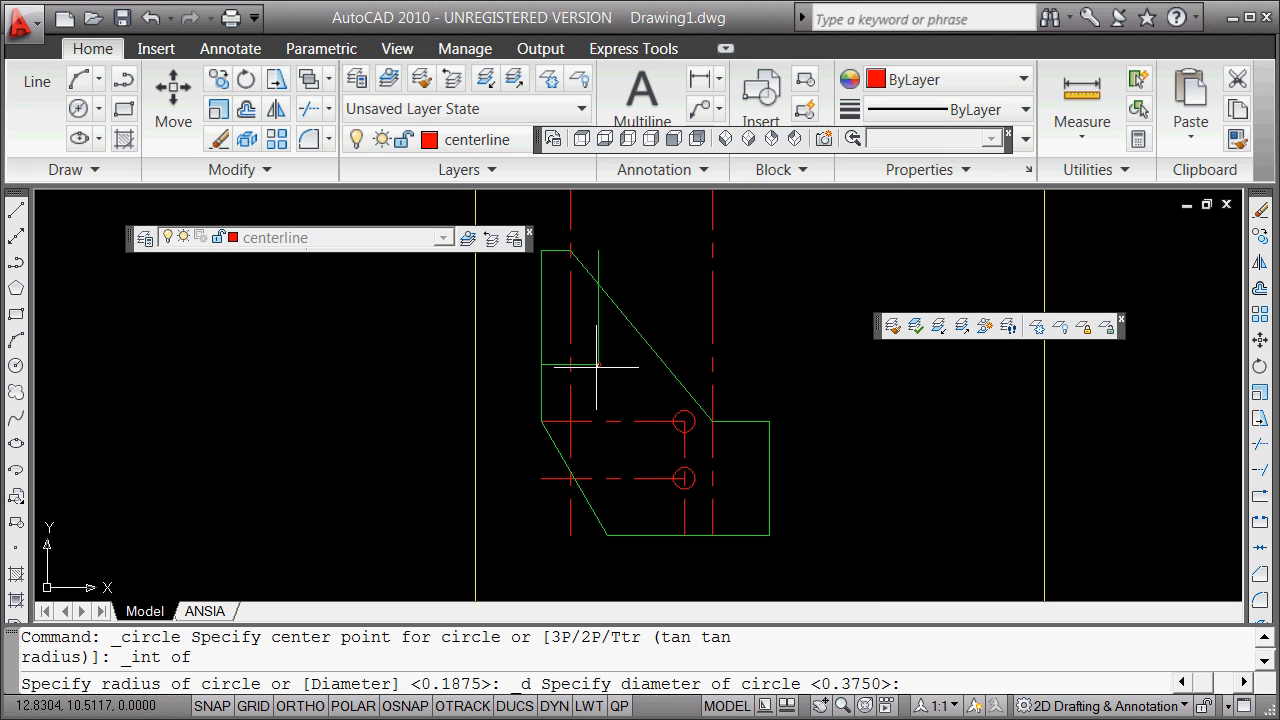
pyautogui.write('.875')
pyautogui.press('Return')
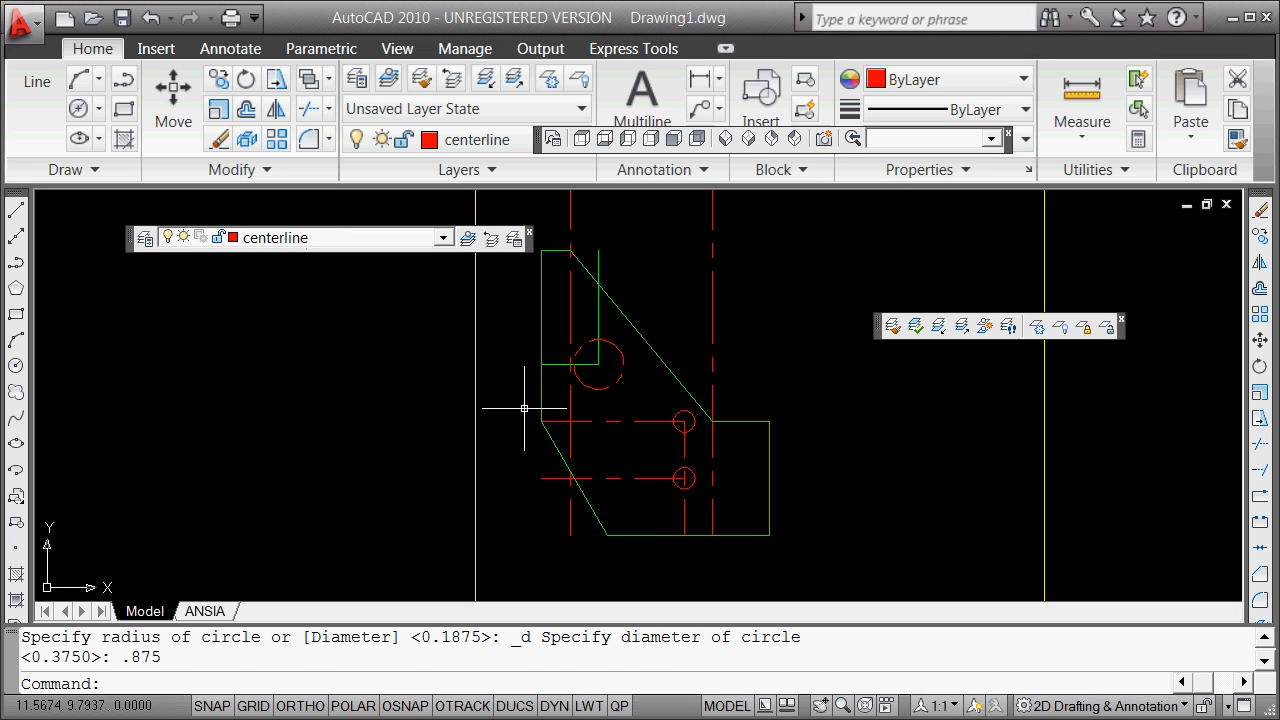
# Offset the bottom edge of the green profile upward by 0.875
pyautogui.press('Return')
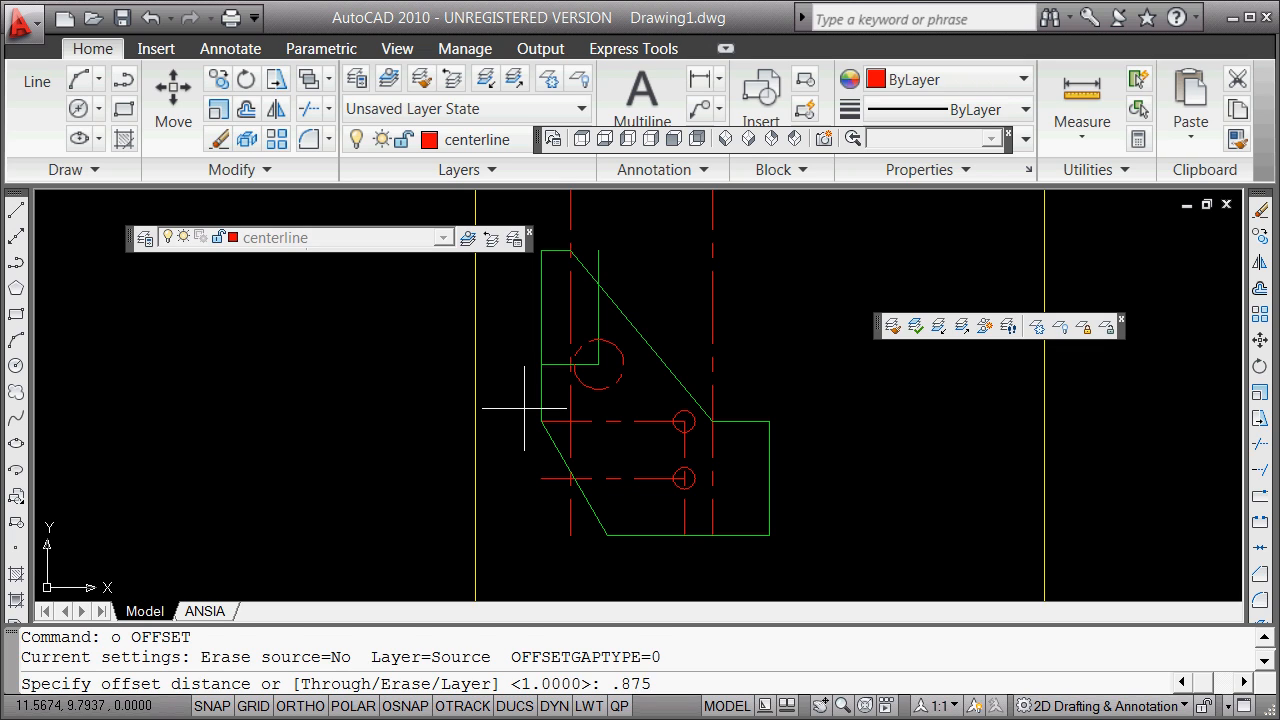
pyautogui.press('Return')
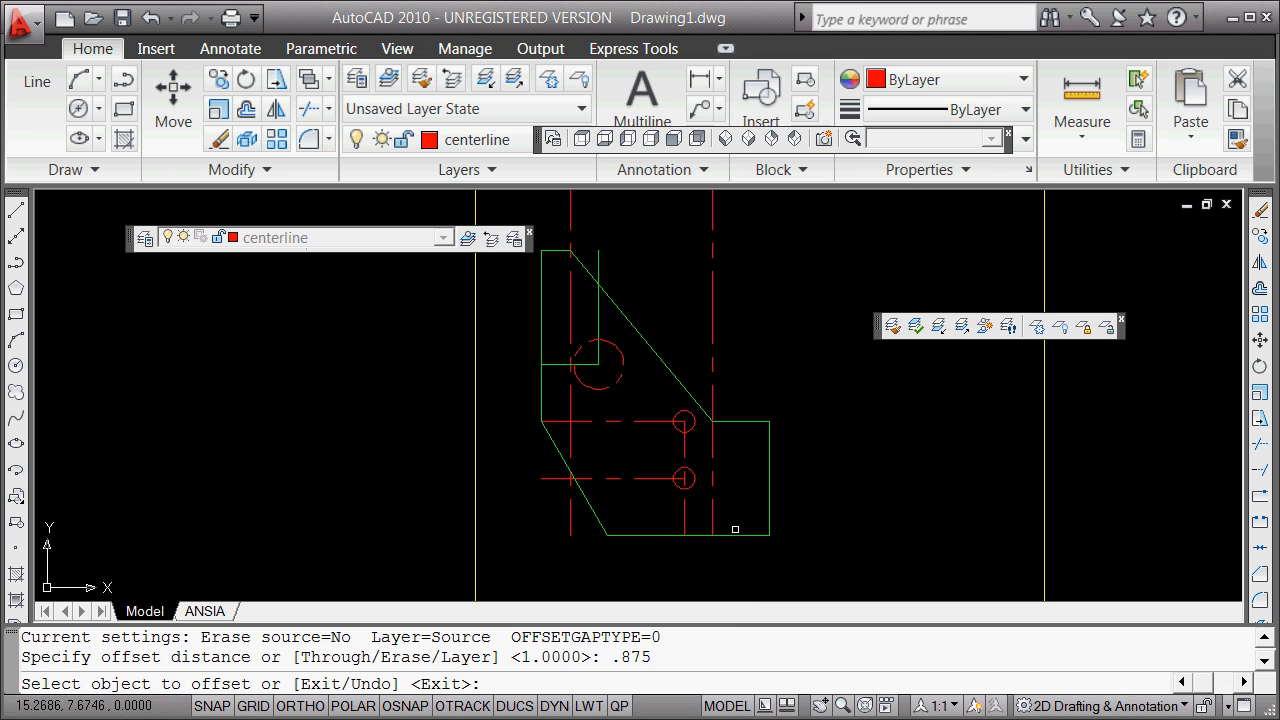
pyautogui.click(736, 532)
pyautogui.click(737, 516)
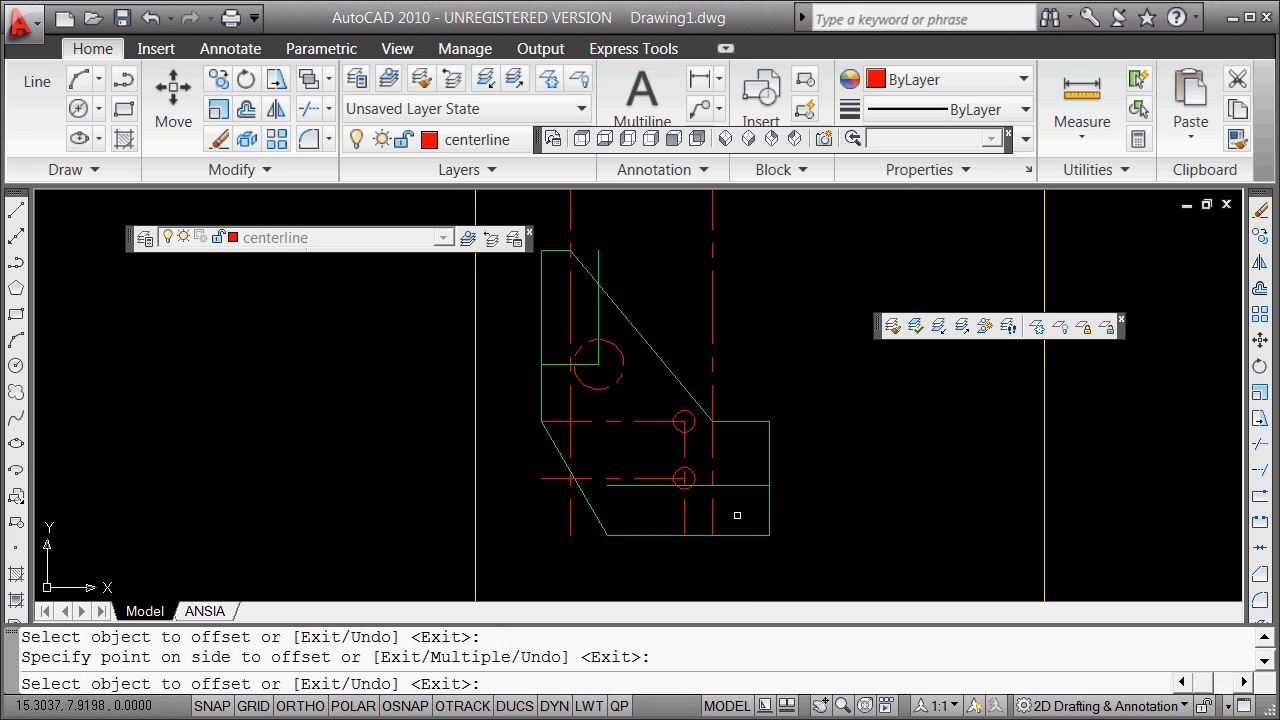
pyautogui.press('Return')
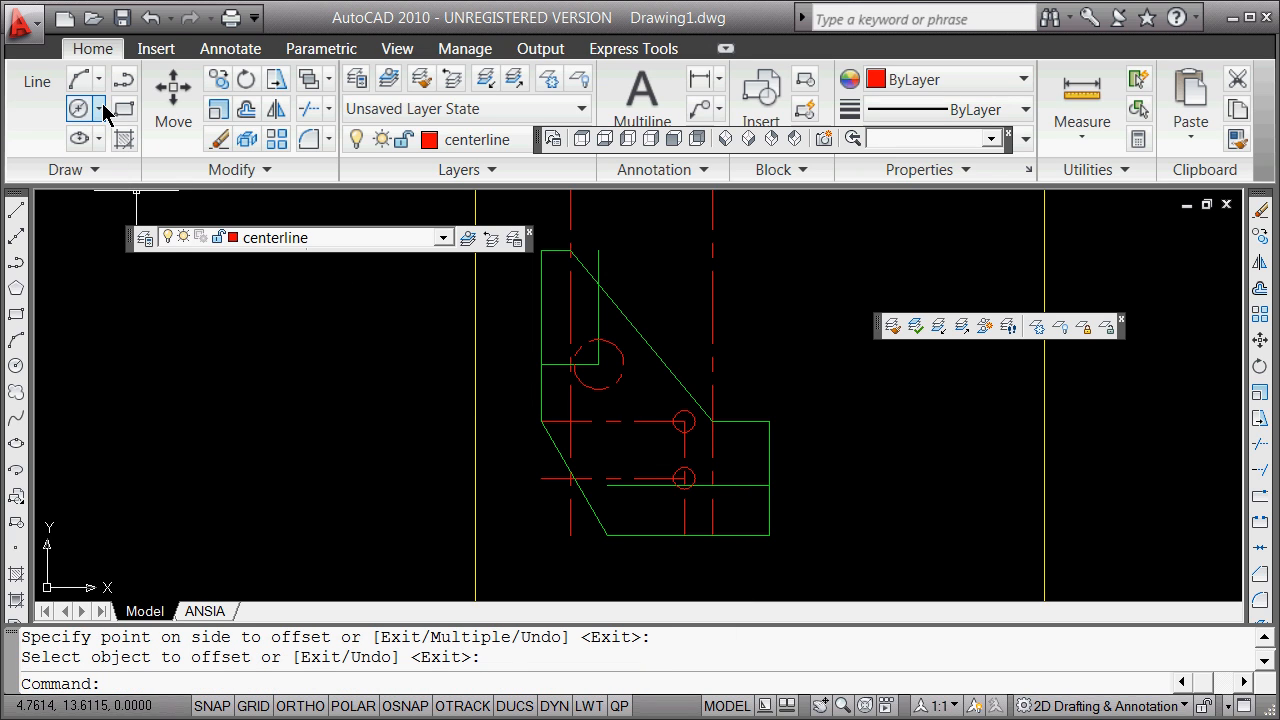
# Draw a 1.125-diameter circle centered where the lower inner green horizontal line meets the right edge of the profile
pyautogui.click(99, 109)
pyautogui.click(131, 197)
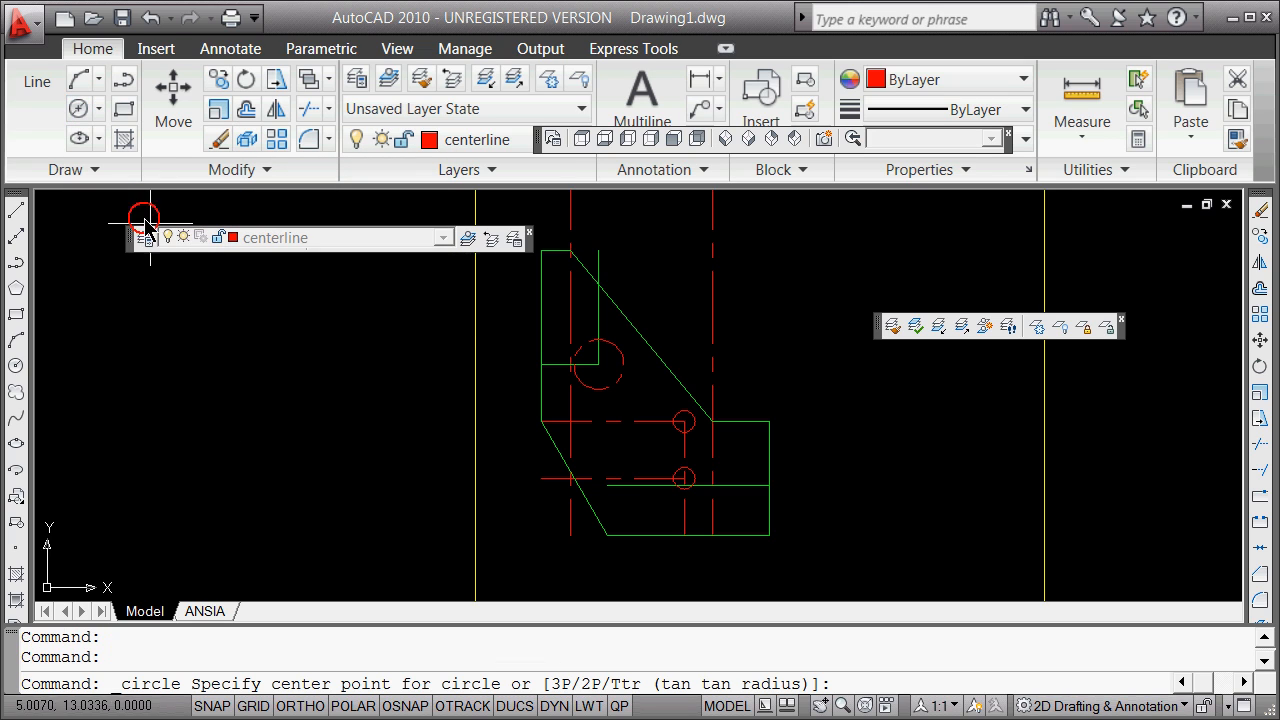
pyautogui.keyDown('shift'); pyautogui.rightClick(803, 366); pyautogui.keyUp('shift')
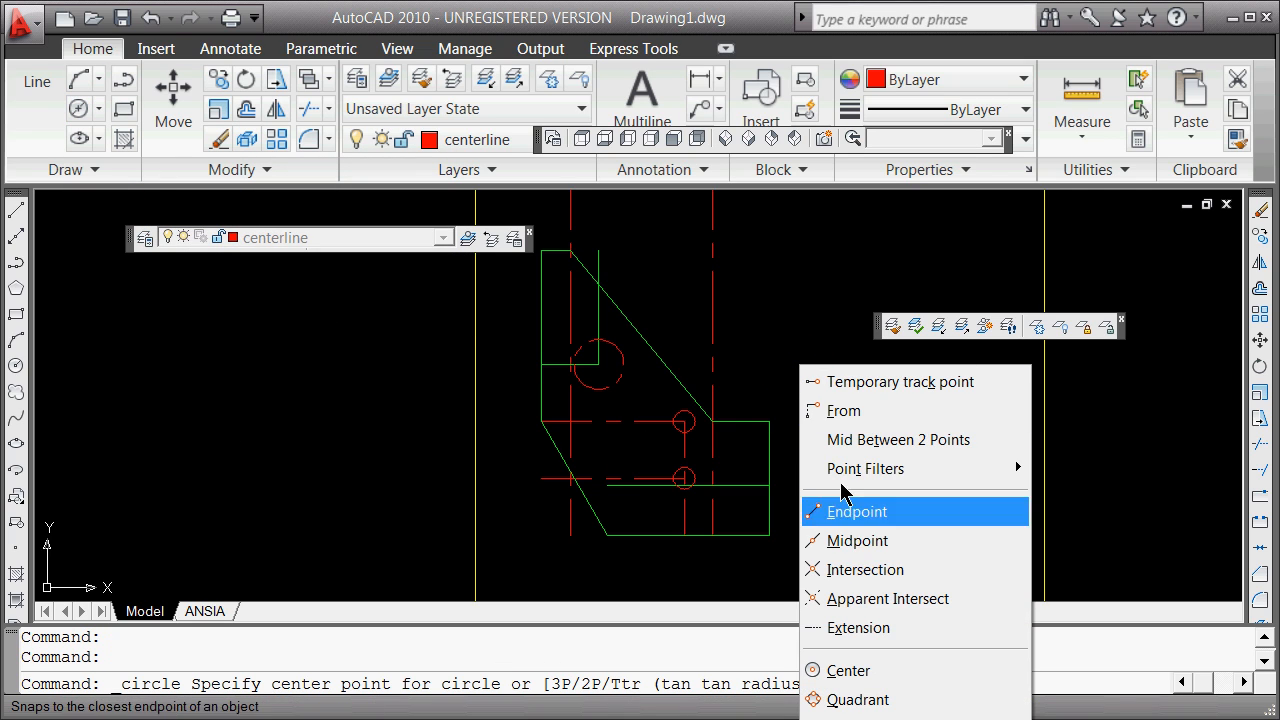
pyautogui.click(860, 569)
pyautogui.click(768, 485)
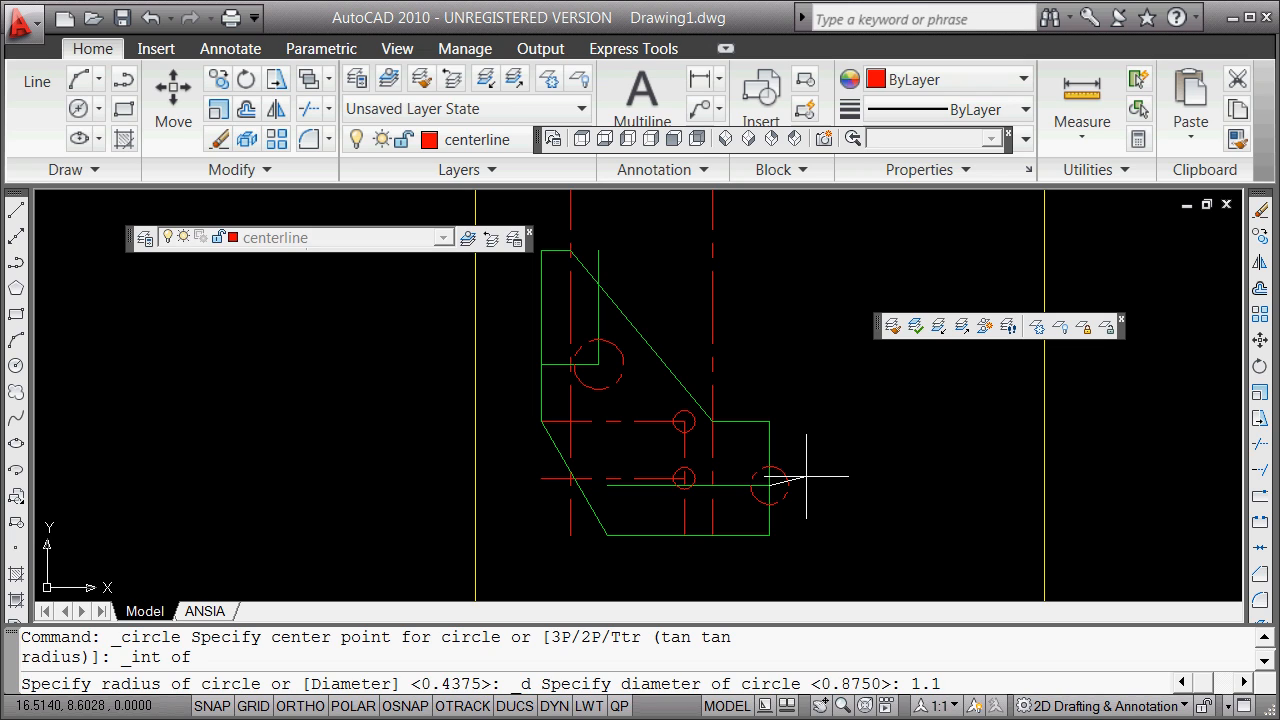
pyautogui.press('Return')
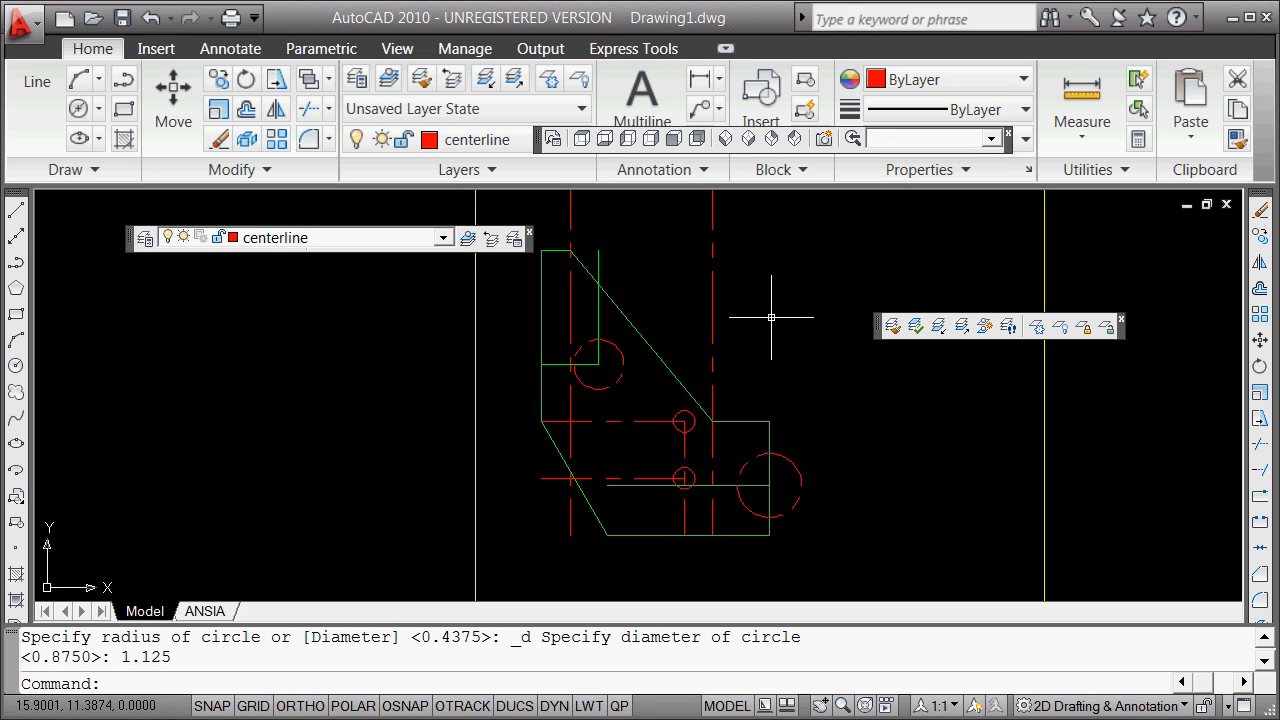
# Break the 1.125-diameter circle at its top and bottom, near where it crosses the profile's right edge
pyautogui.rightClick(796, 236)
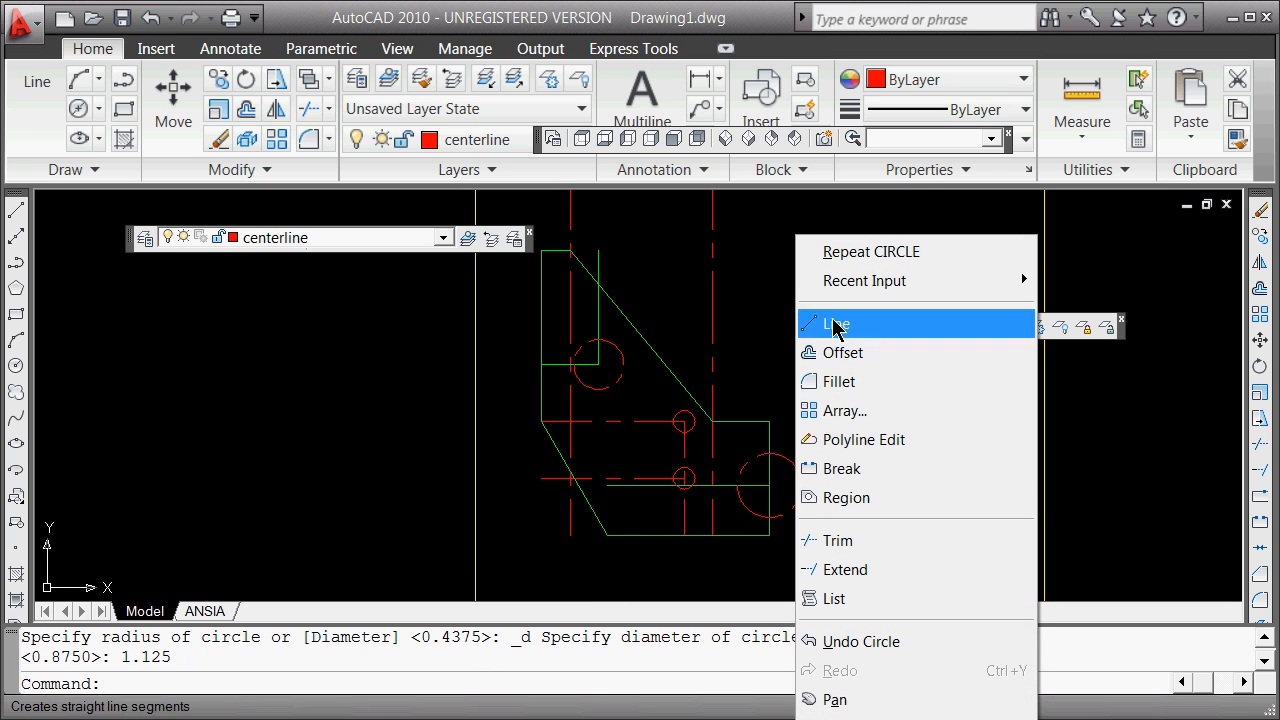
pyautogui.click(842, 468)
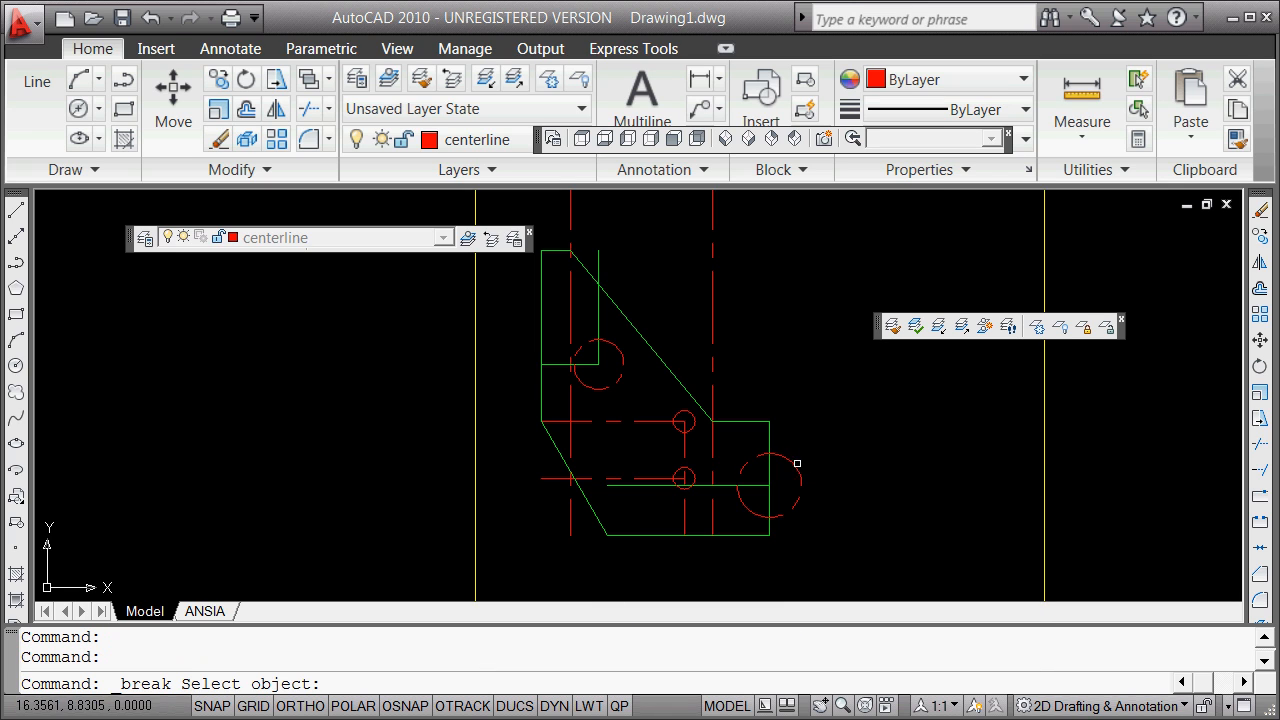
pyautogui.click(785, 455)
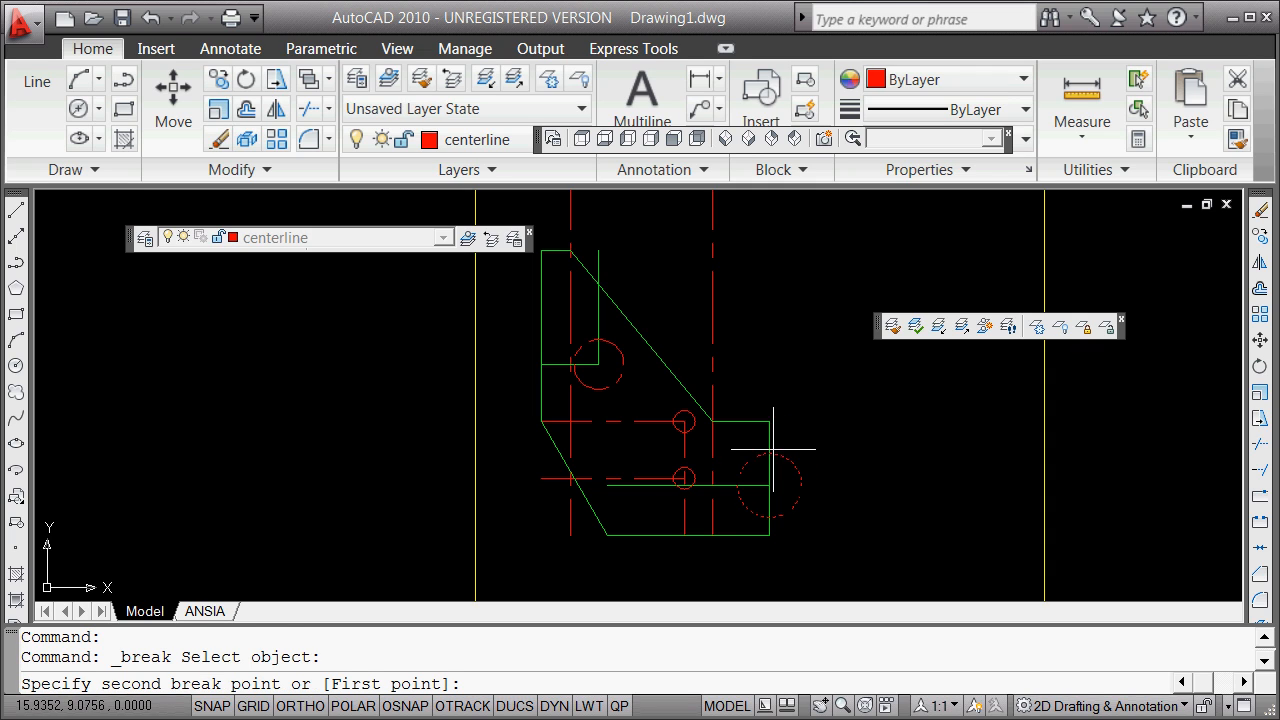
pyautogui.click(768, 438)
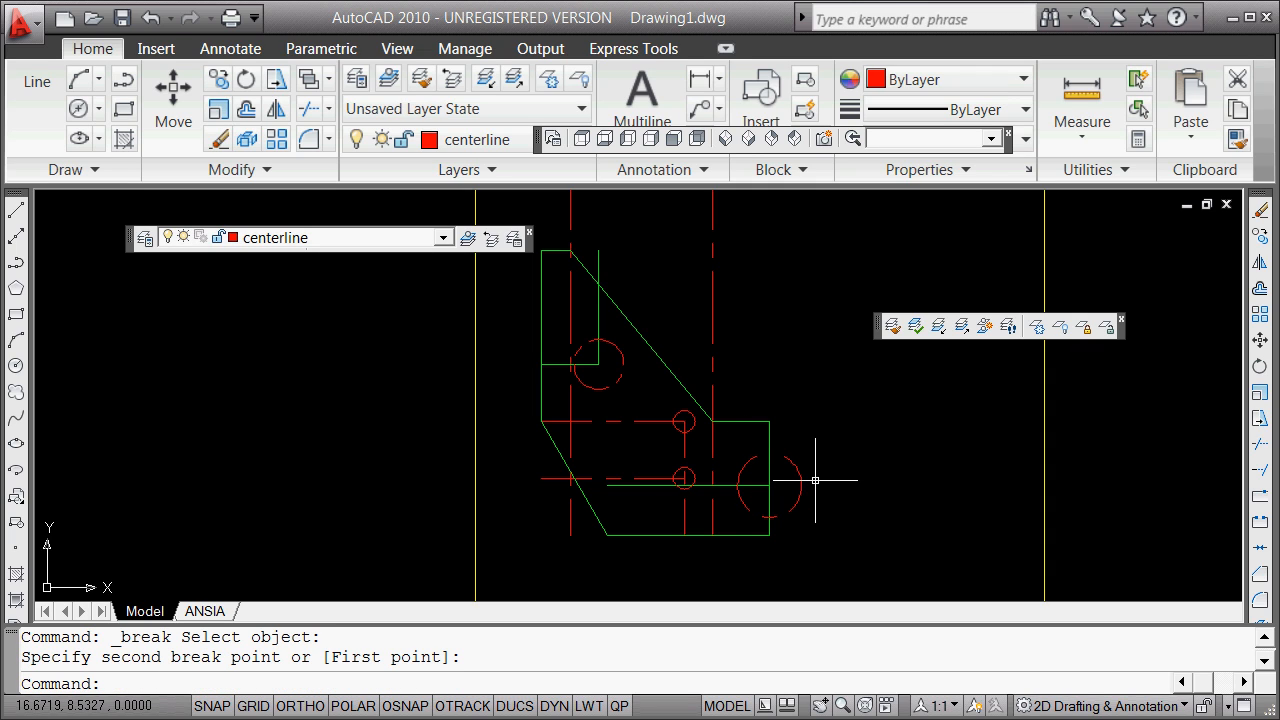
pyautogui.press('Return')
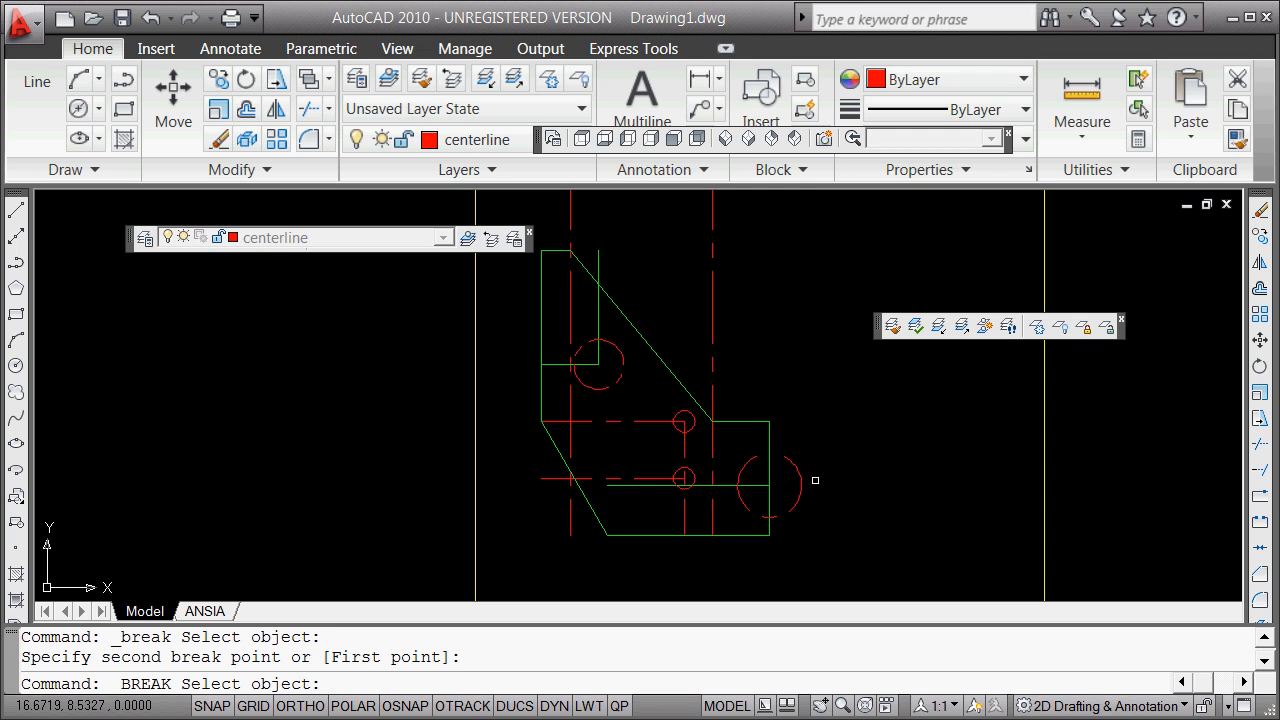
pyautogui.click(765, 516)
pyautogui.click(783, 515)
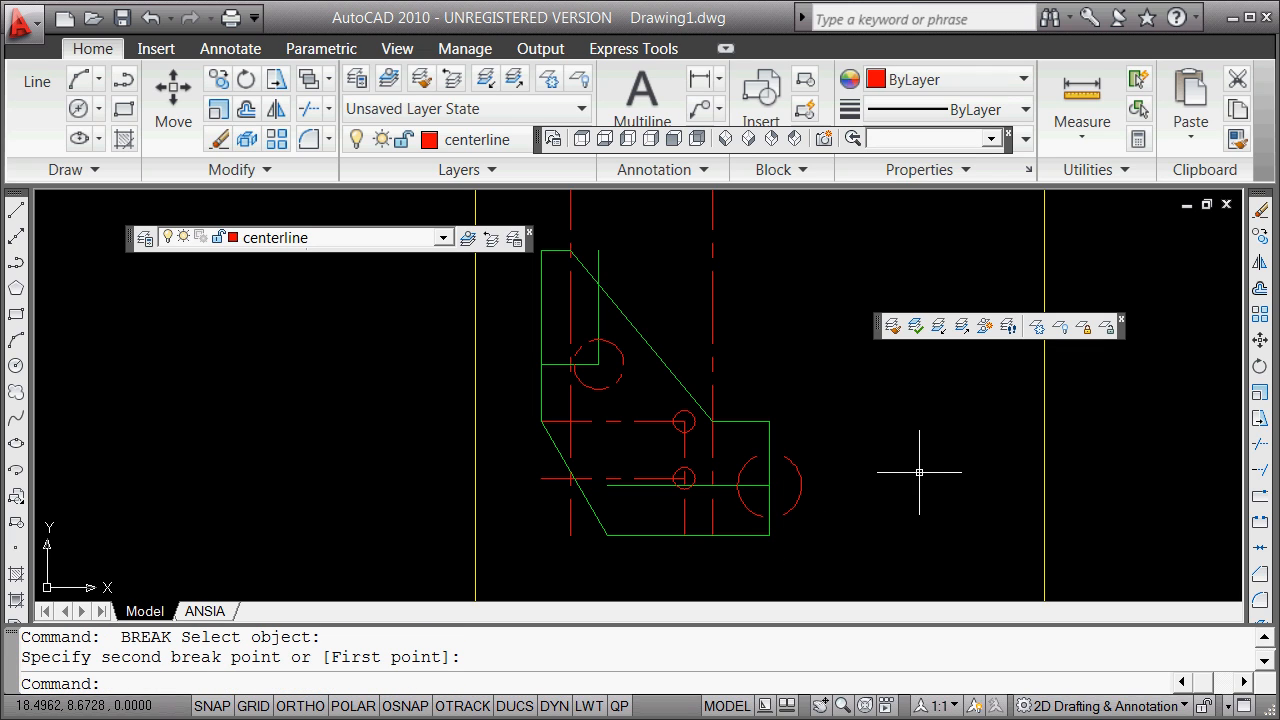
# Erase the arc of the broken circle that lies outside the profile's right edge
pyautogui.click(796, 468)
pyautogui.rightClick(805, 417)
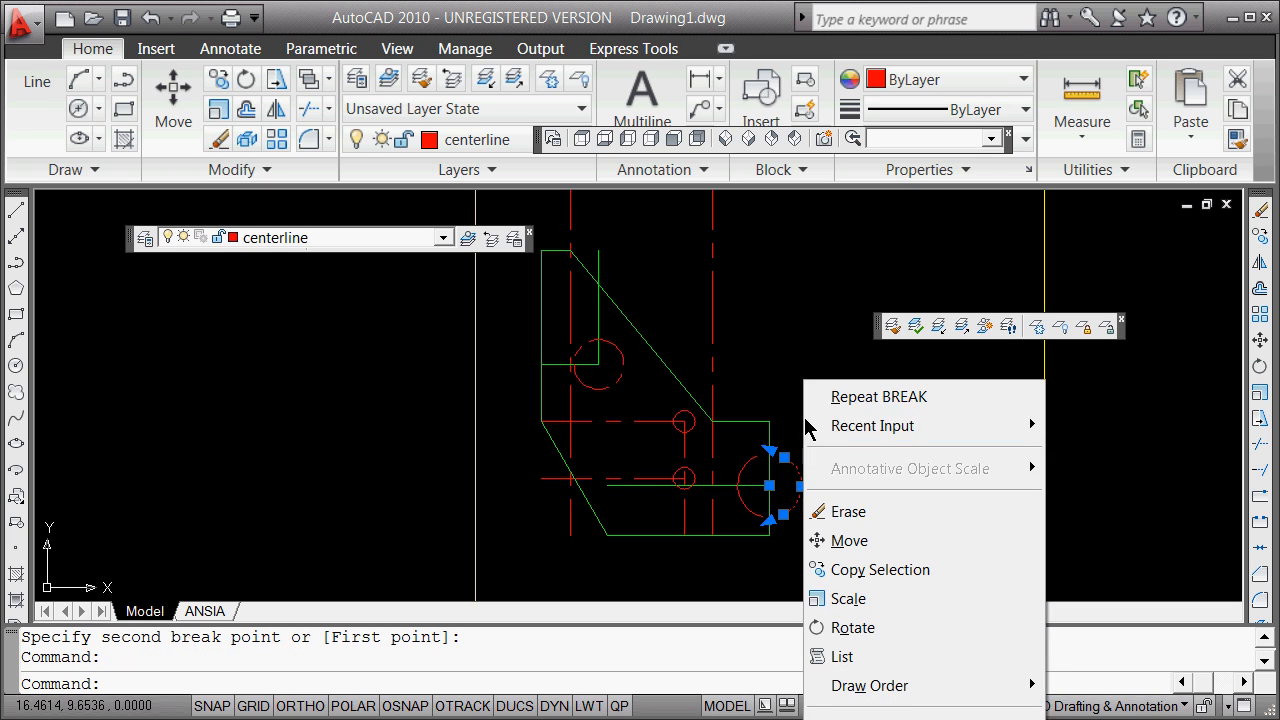
pyautogui.click(893, 512)
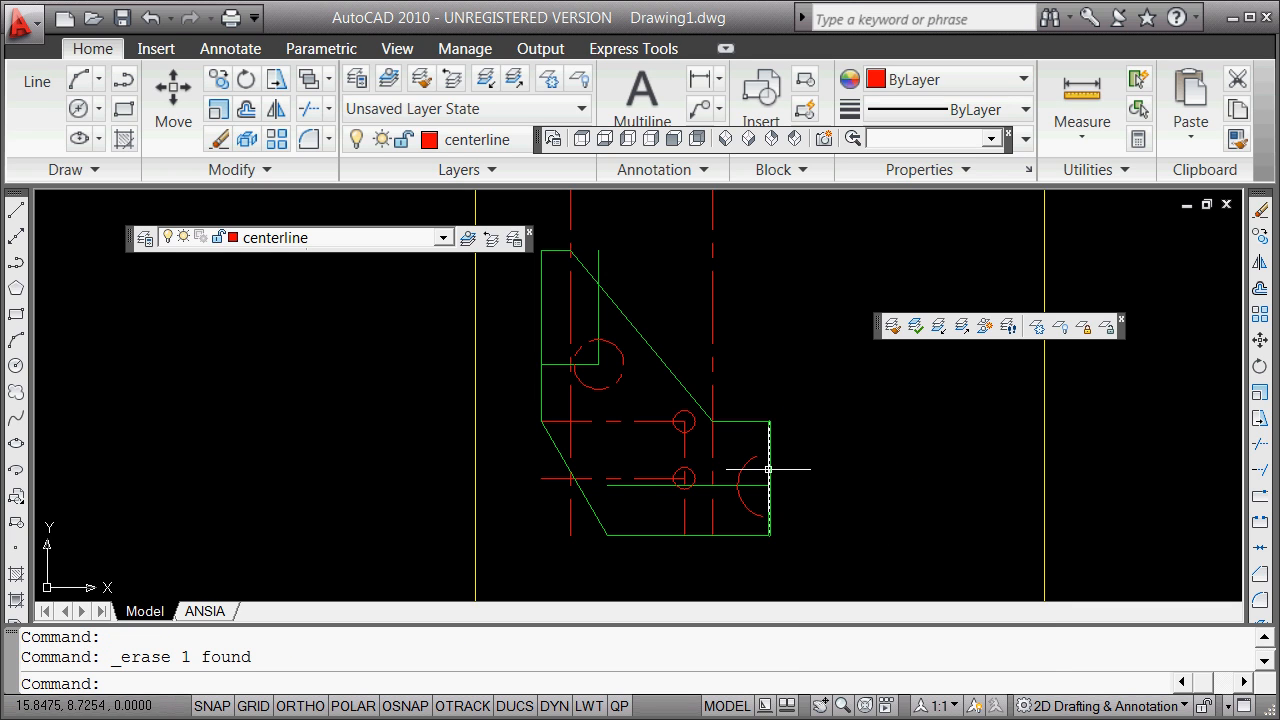
# Extend both ends of the remaining arc to the profile's right edge, using all objects as boundaries
pyautogui.rightClick(814, 423)
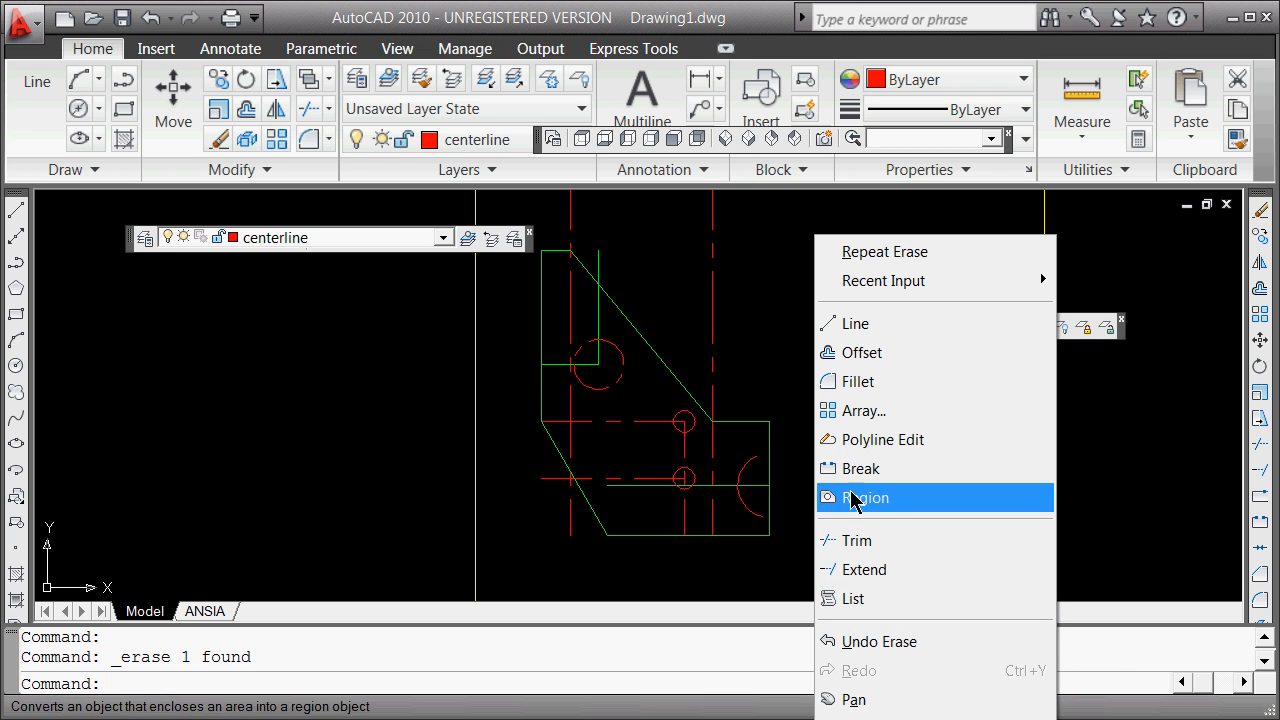
pyautogui.click(885, 570)
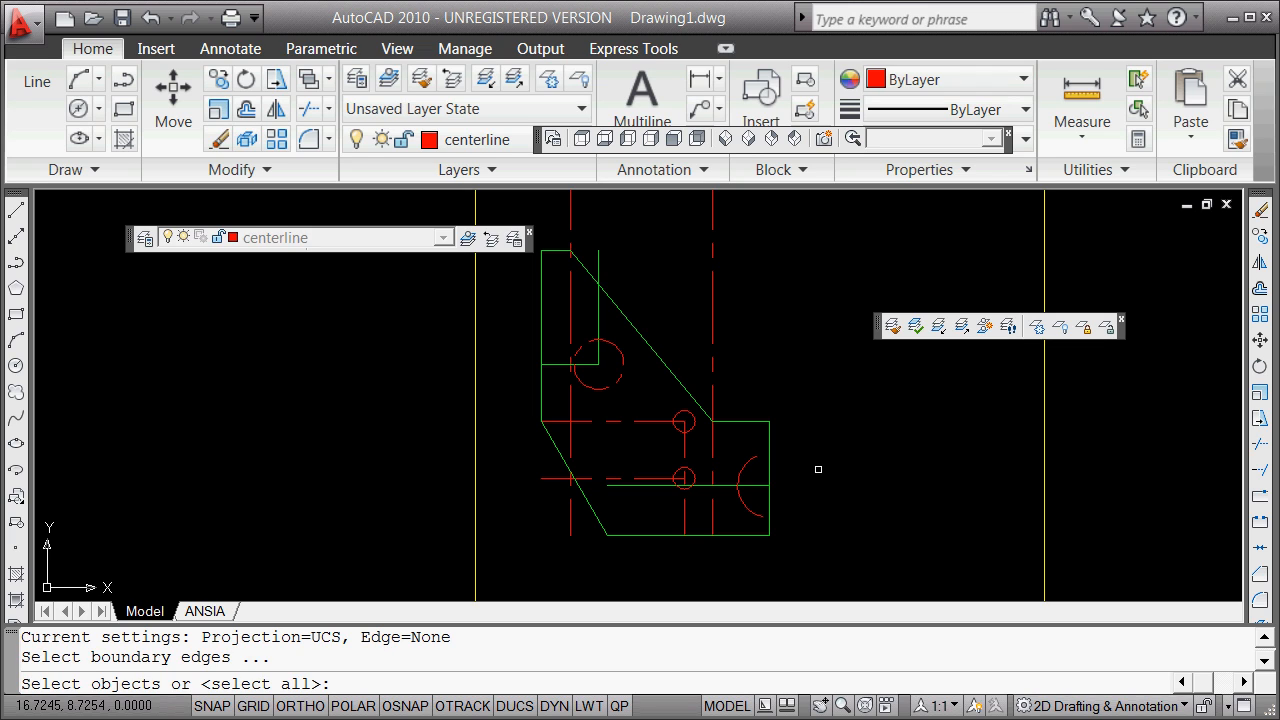
pyautogui.press('Return')
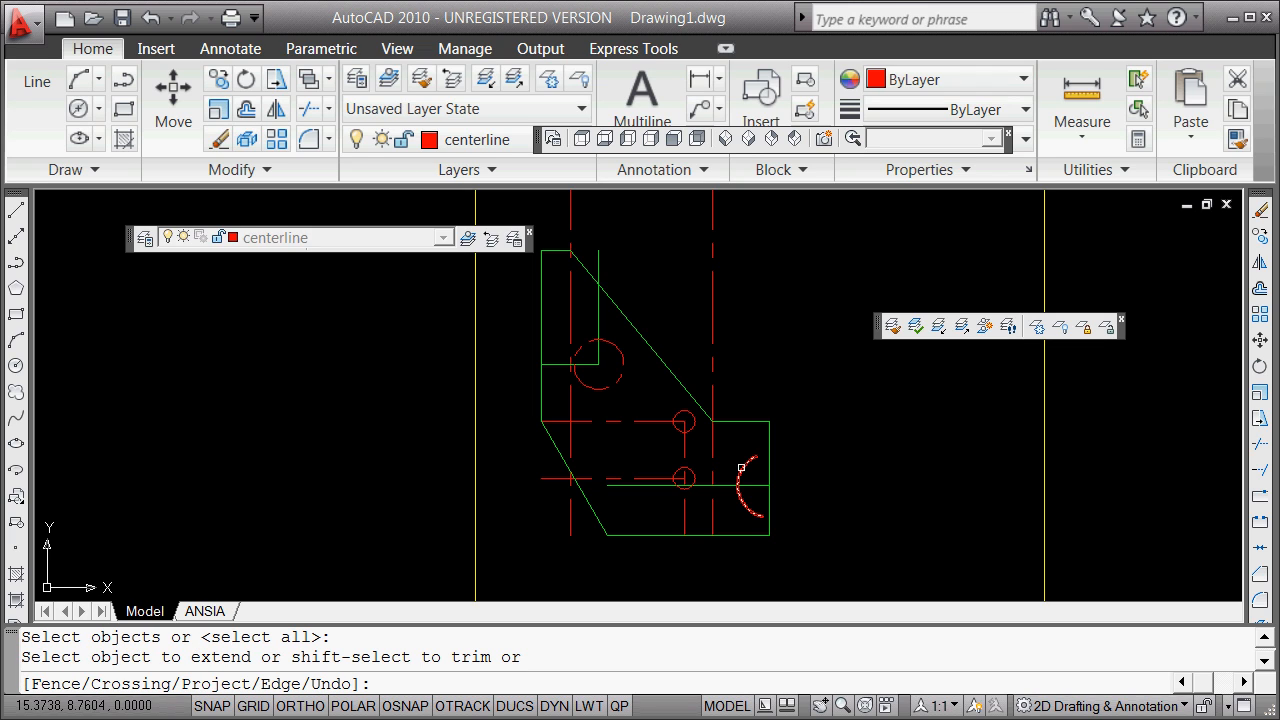
pyautogui.click(743, 467)
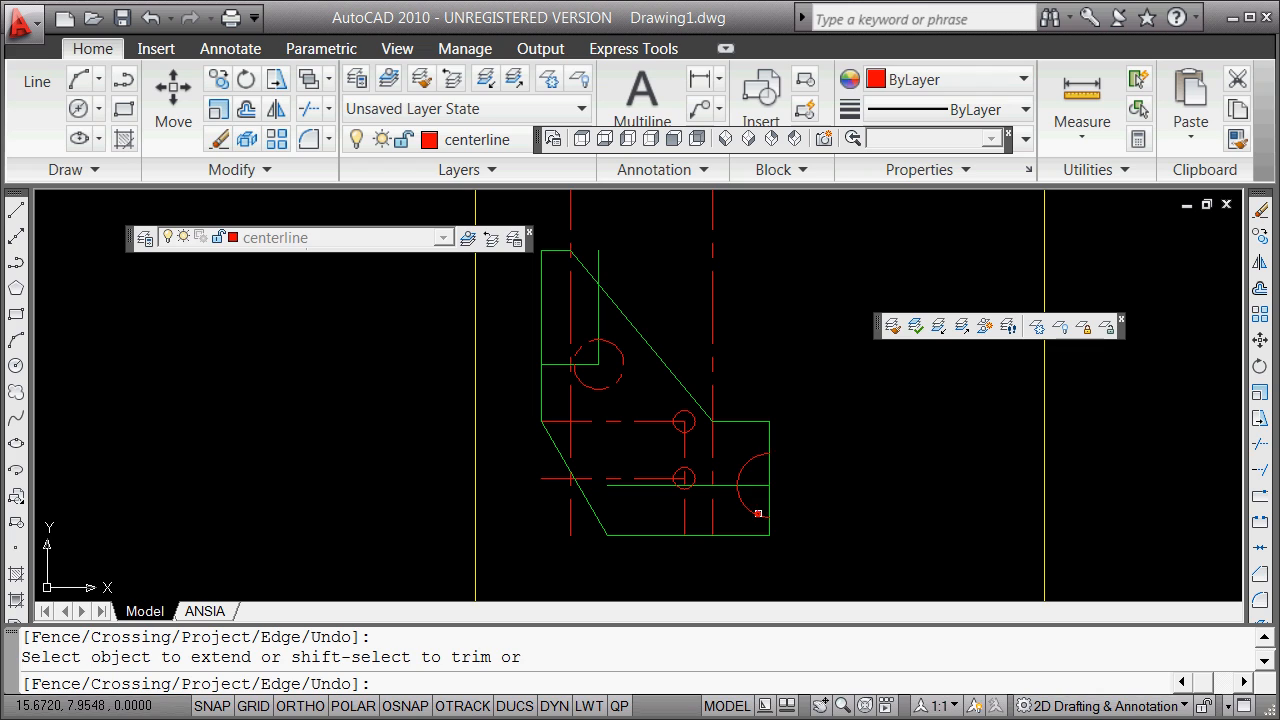
pyautogui.press('Return')
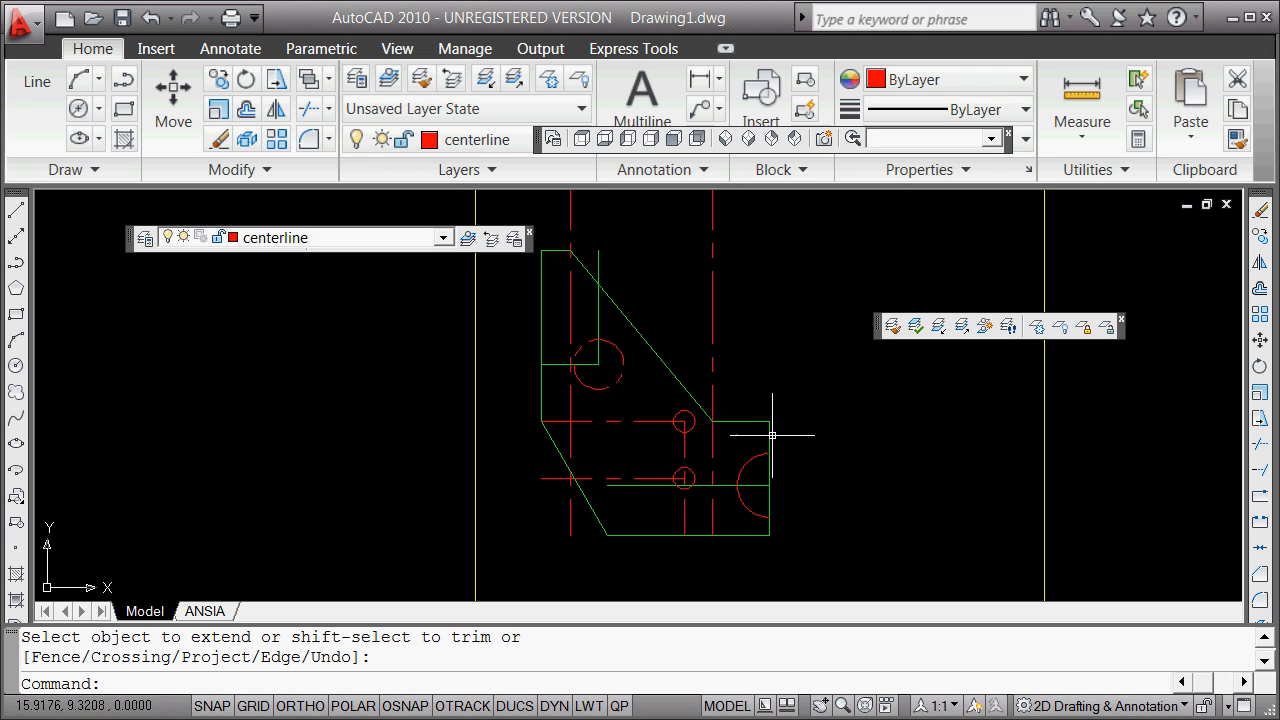
pyautogui.click(771, 430)
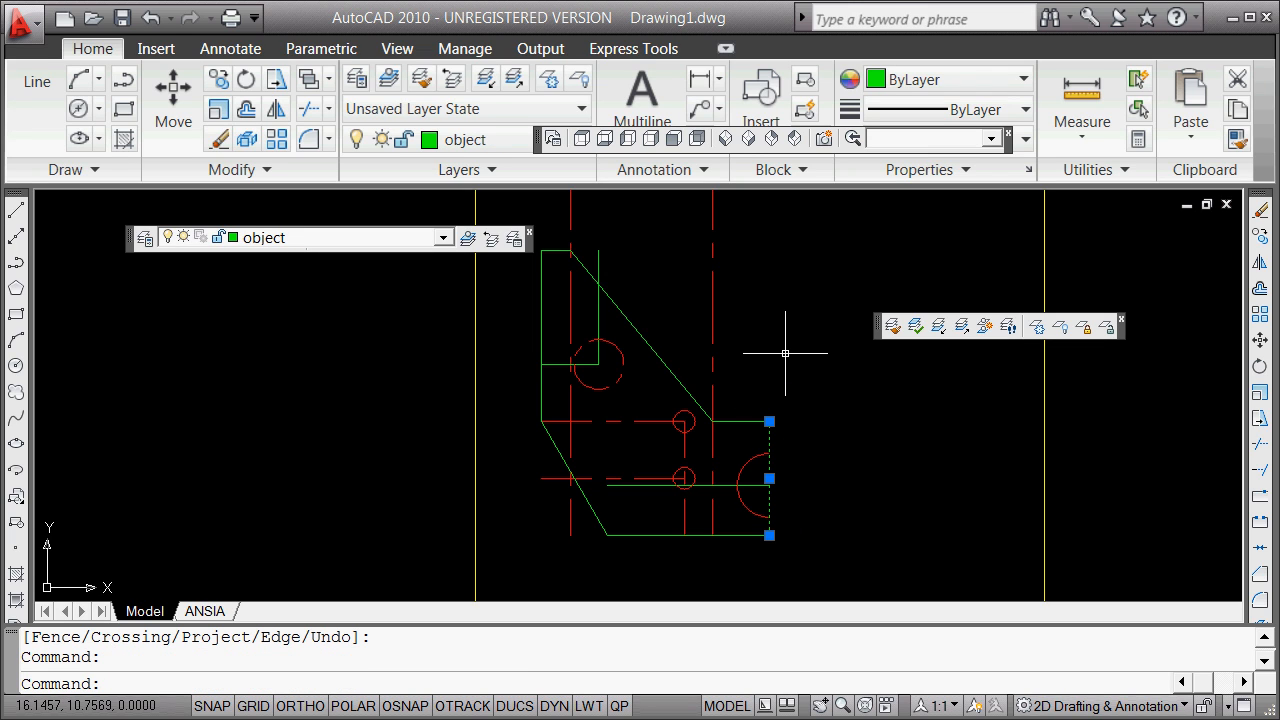
pyautogui.press('Escape')
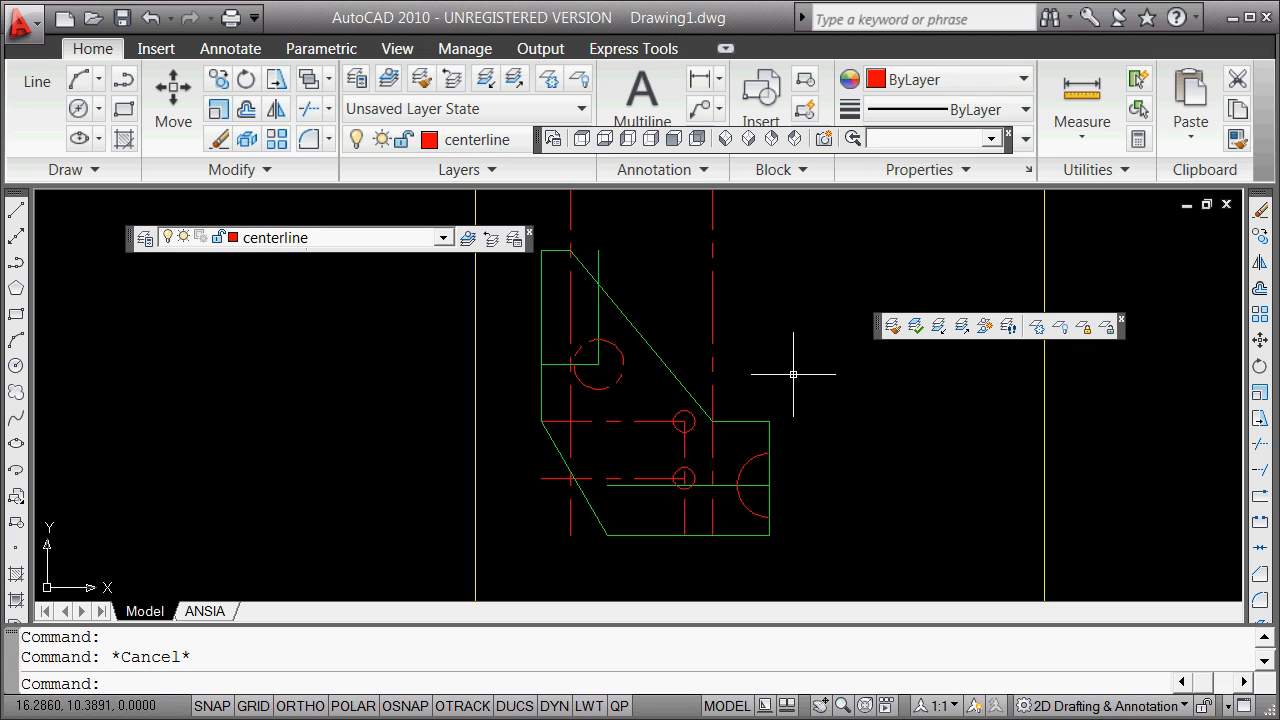
# Move the right-edge arc, the two small circles and the 0.875-diameter circle to the object layer
pyautogui.click(757, 452)
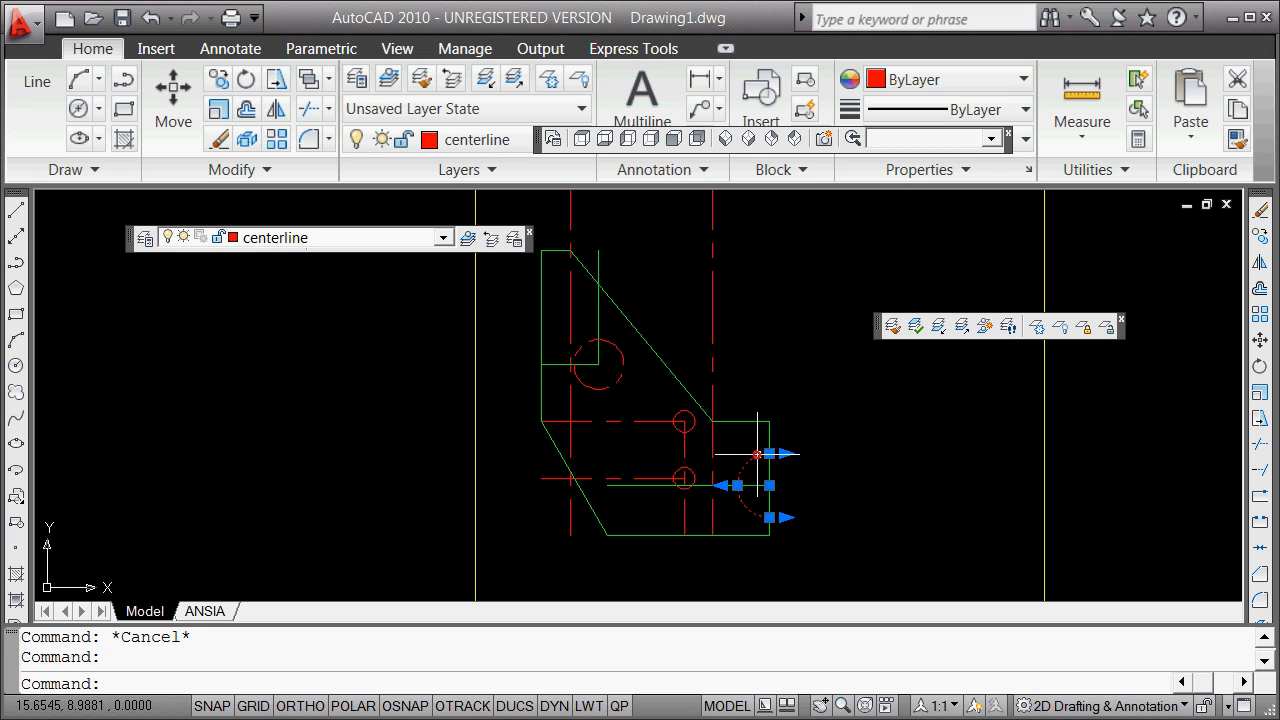
pyautogui.click(683, 411)
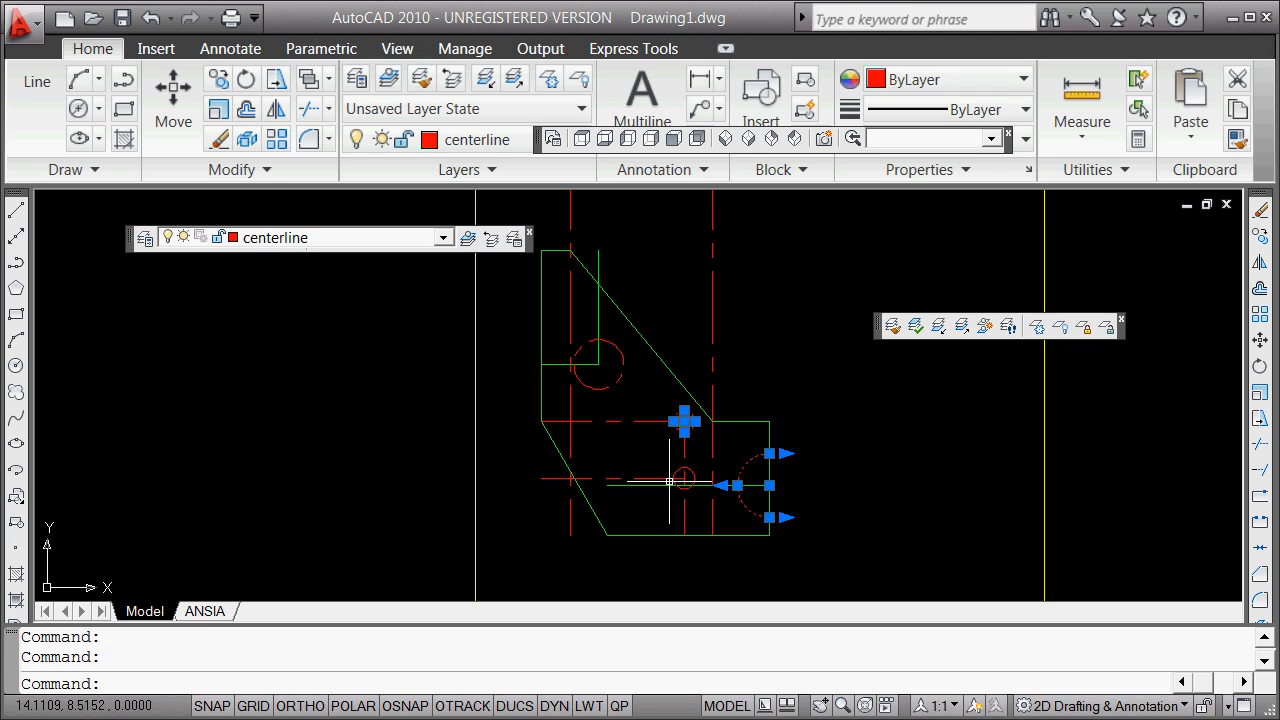
pyautogui.click(681, 470)
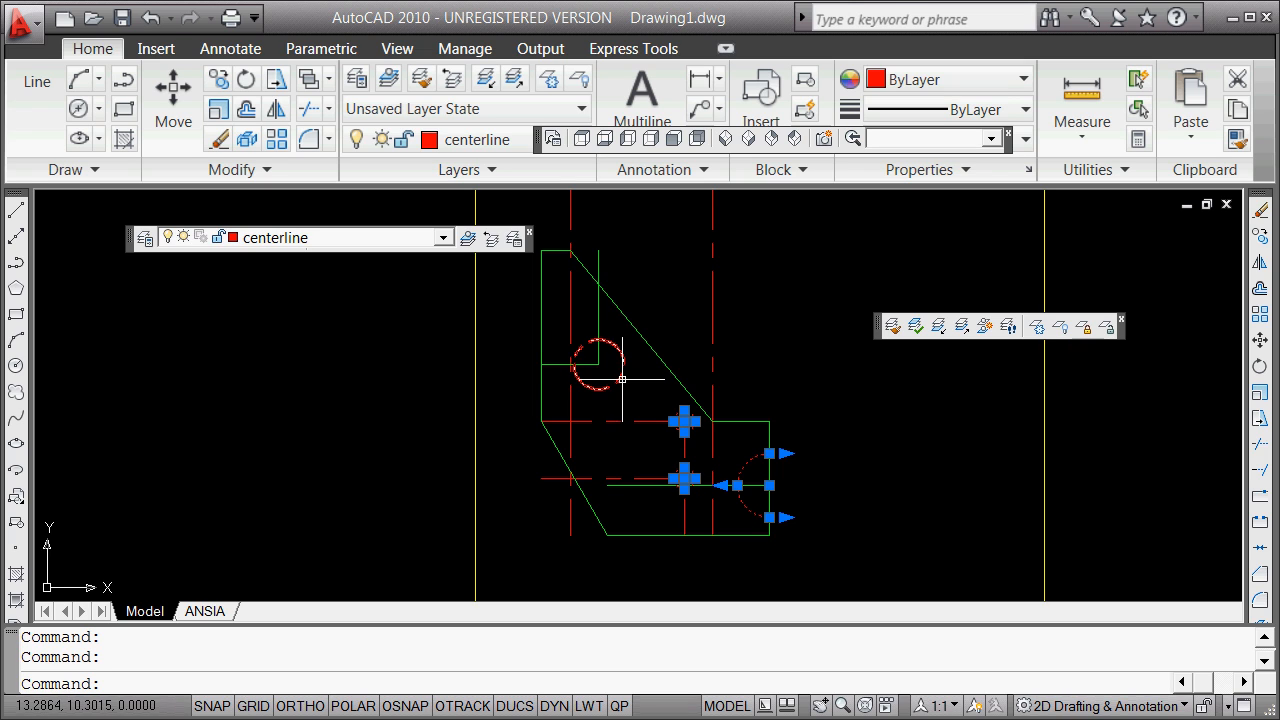
pyautogui.click(606, 342)
pyautogui.rightClick(800, 228)
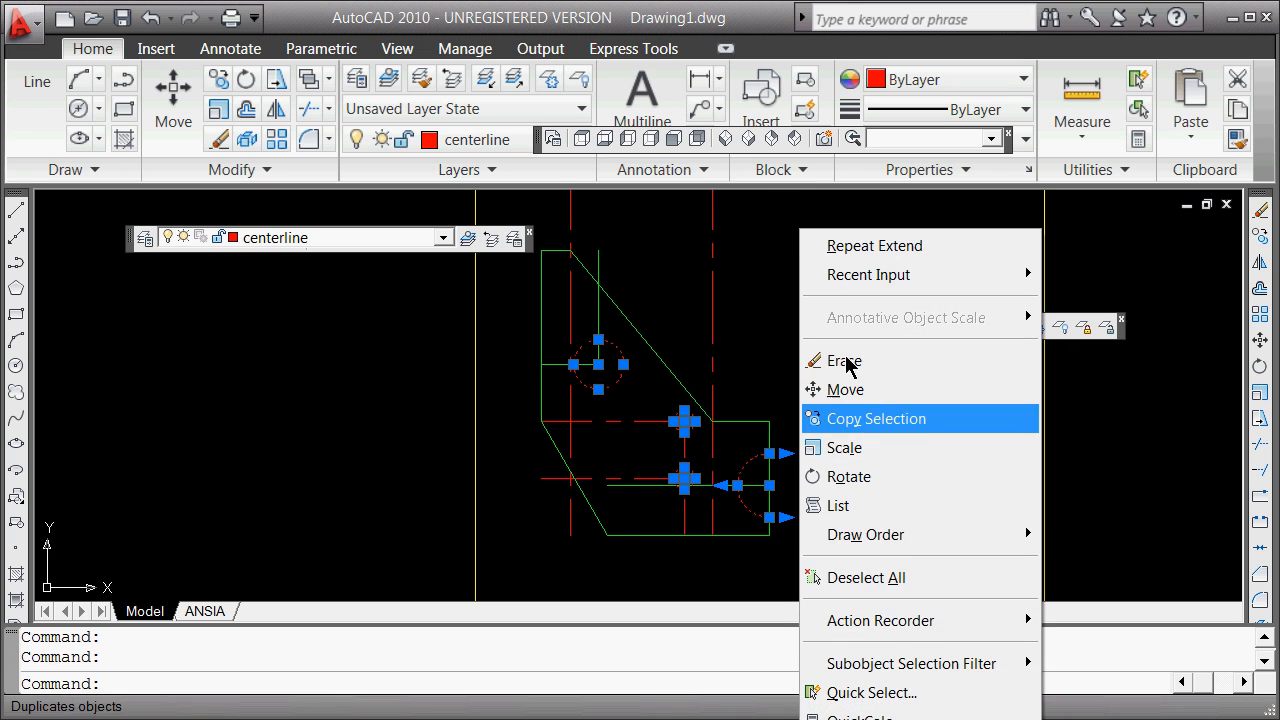
pyautogui.click(860, 718)
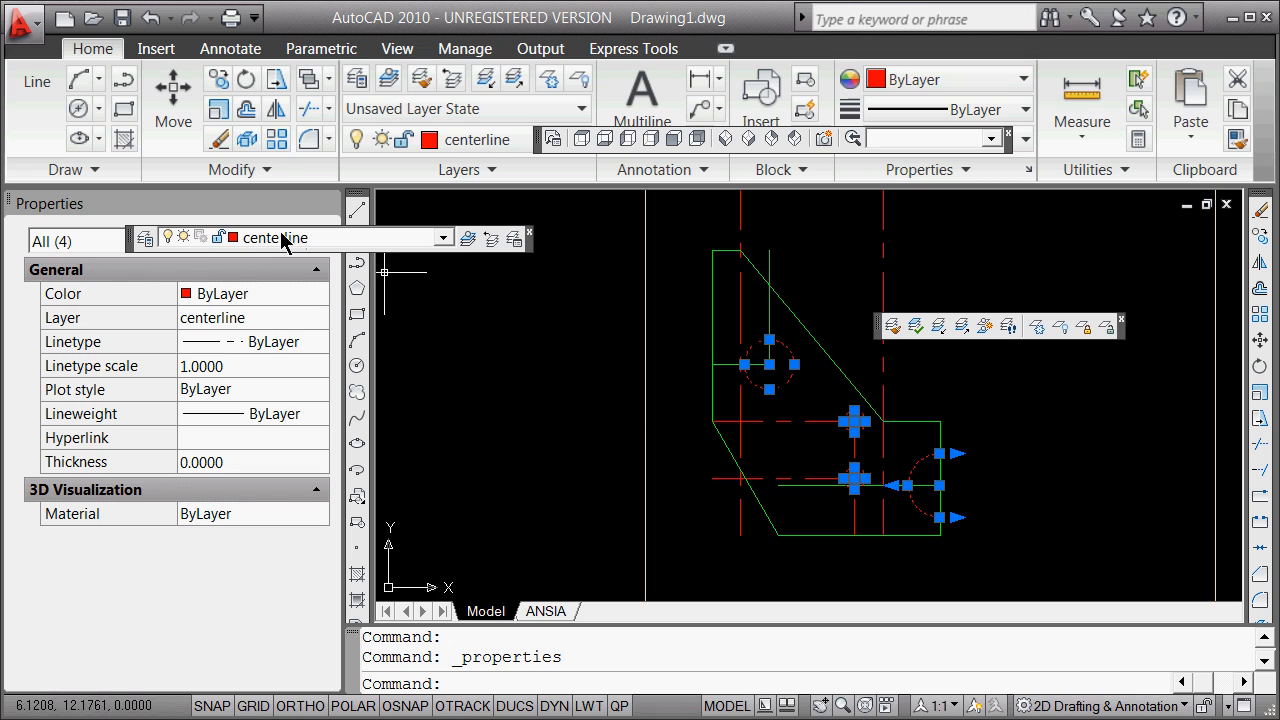
pyautogui.click(310, 319)
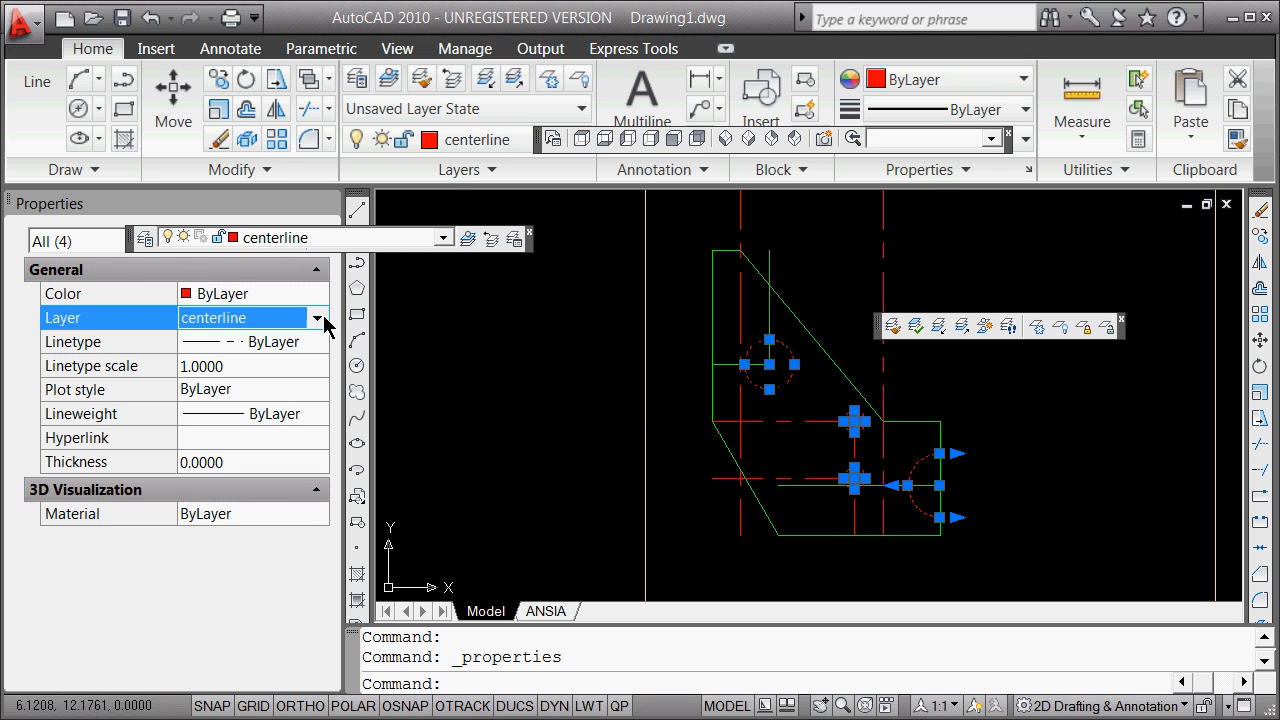
pyautogui.click(317, 318)
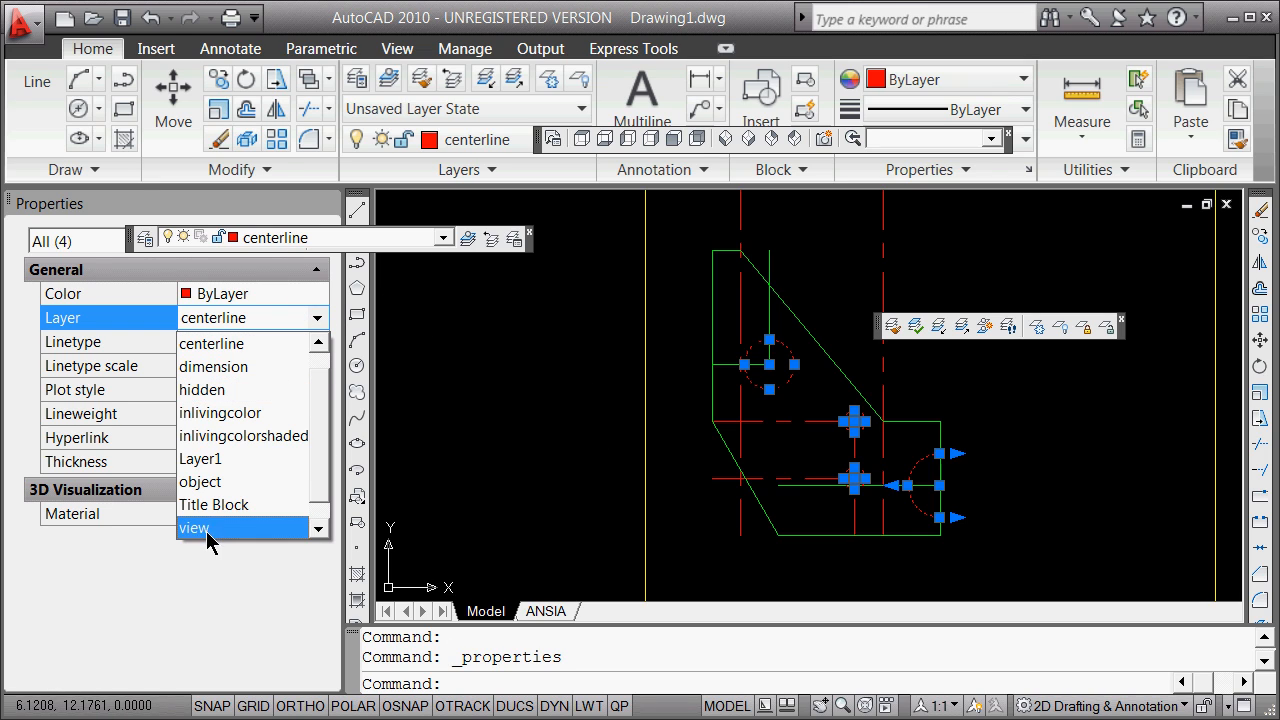
pyautogui.click(200, 482)
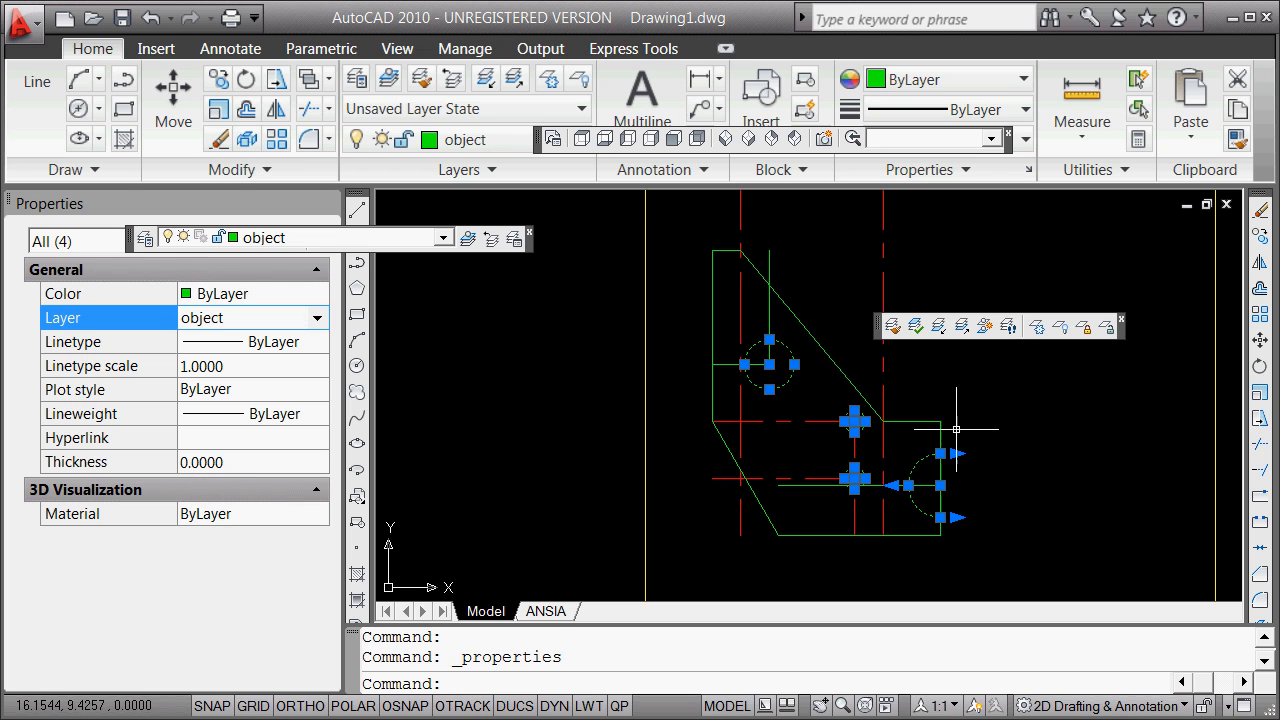
pyautogui.press('Escape')
pyautogui.press('Escape')
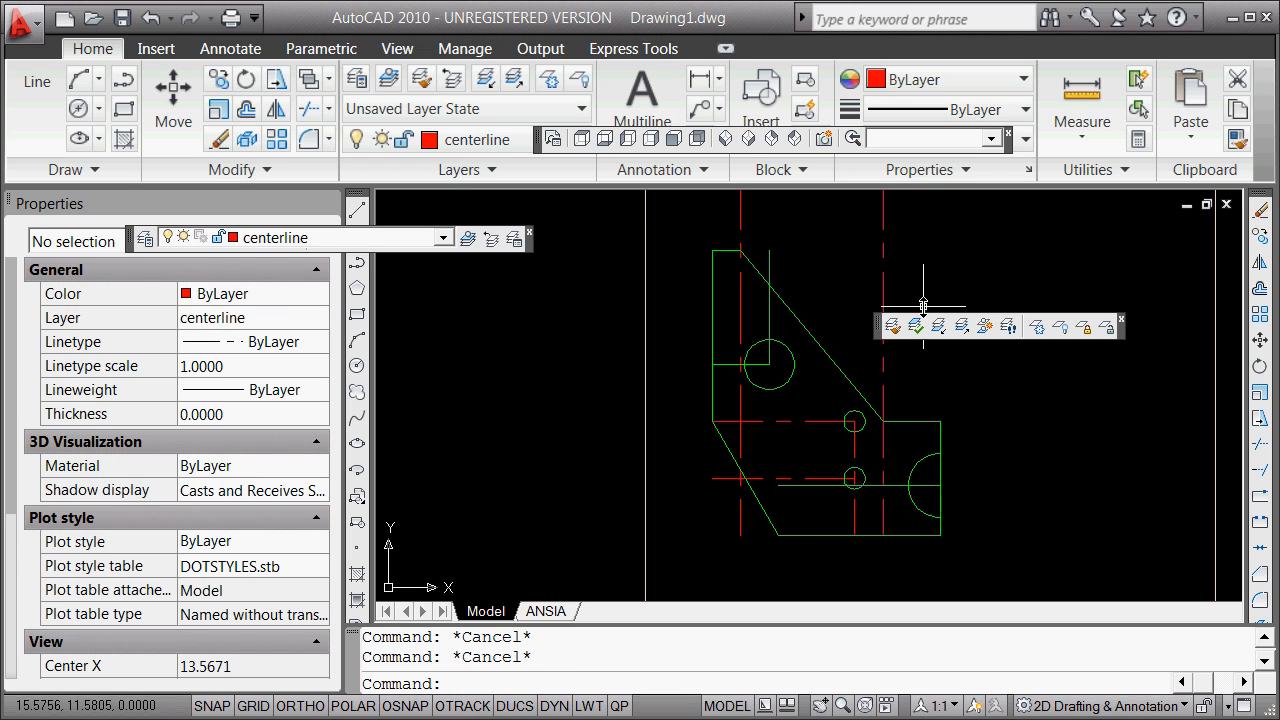
# Erase the two long vertical centerlines, the two horizontal centerlines ending at the small circles, and the two construction lines locating the large circle
pyautogui.moveTo(877, 334); pyautogui.dragTo(927, 284)
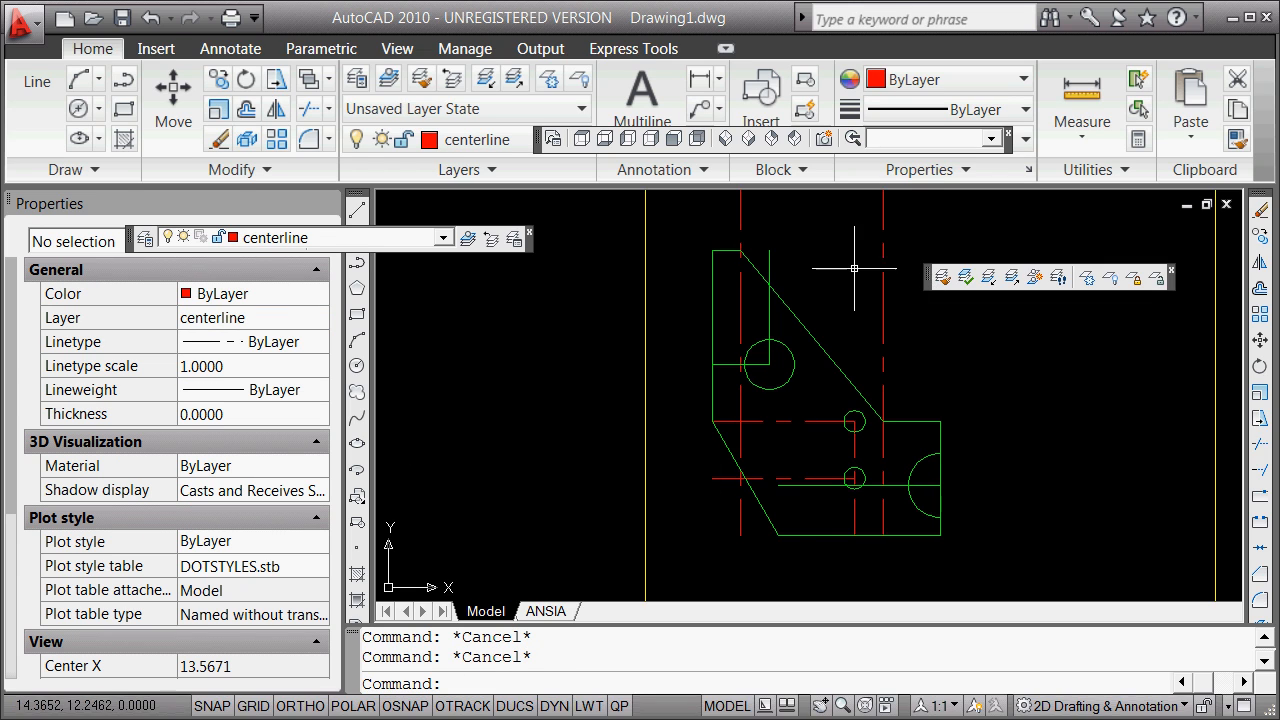
pyautogui.click(780, 421)
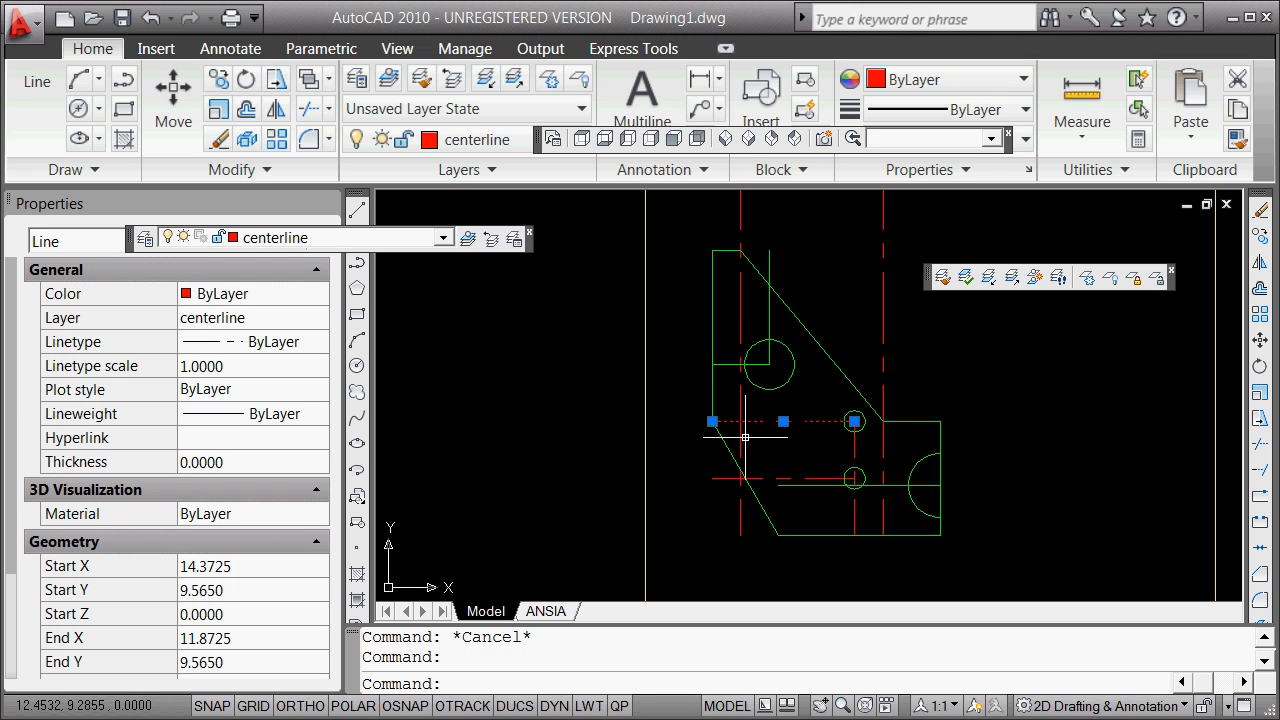
pyautogui.click(741, 432)
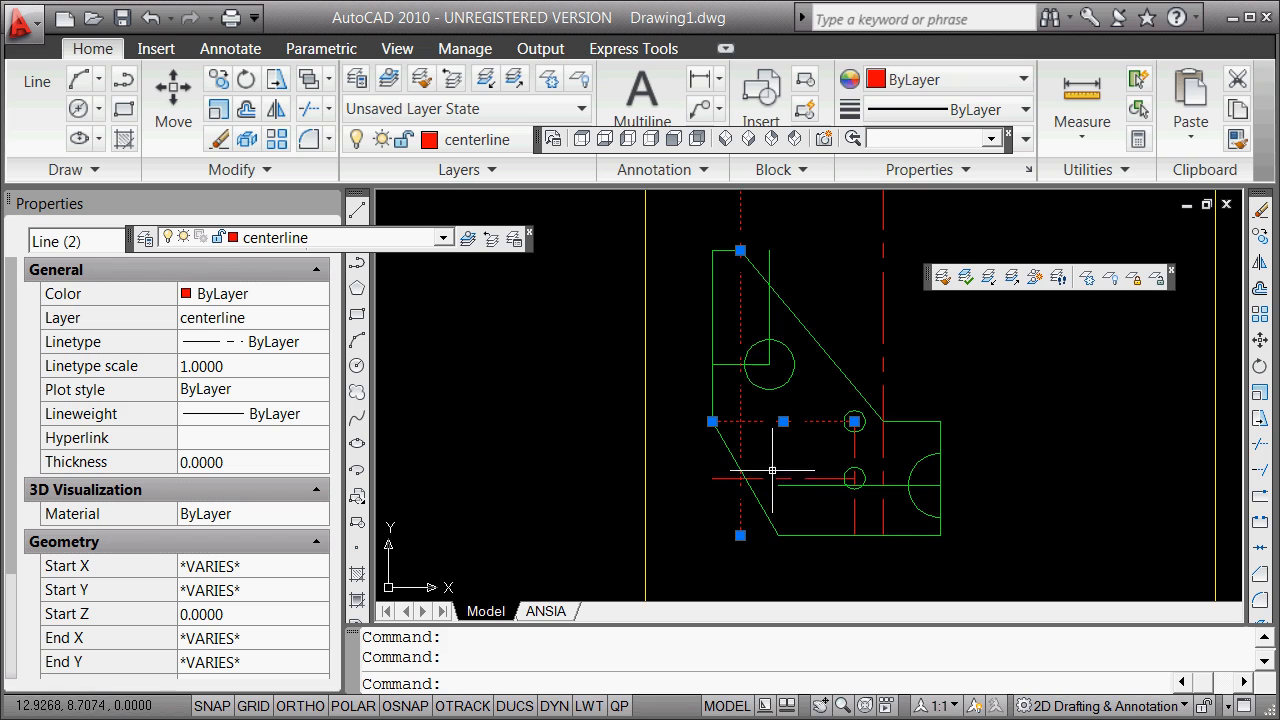
pyautogui.click(780, 478)
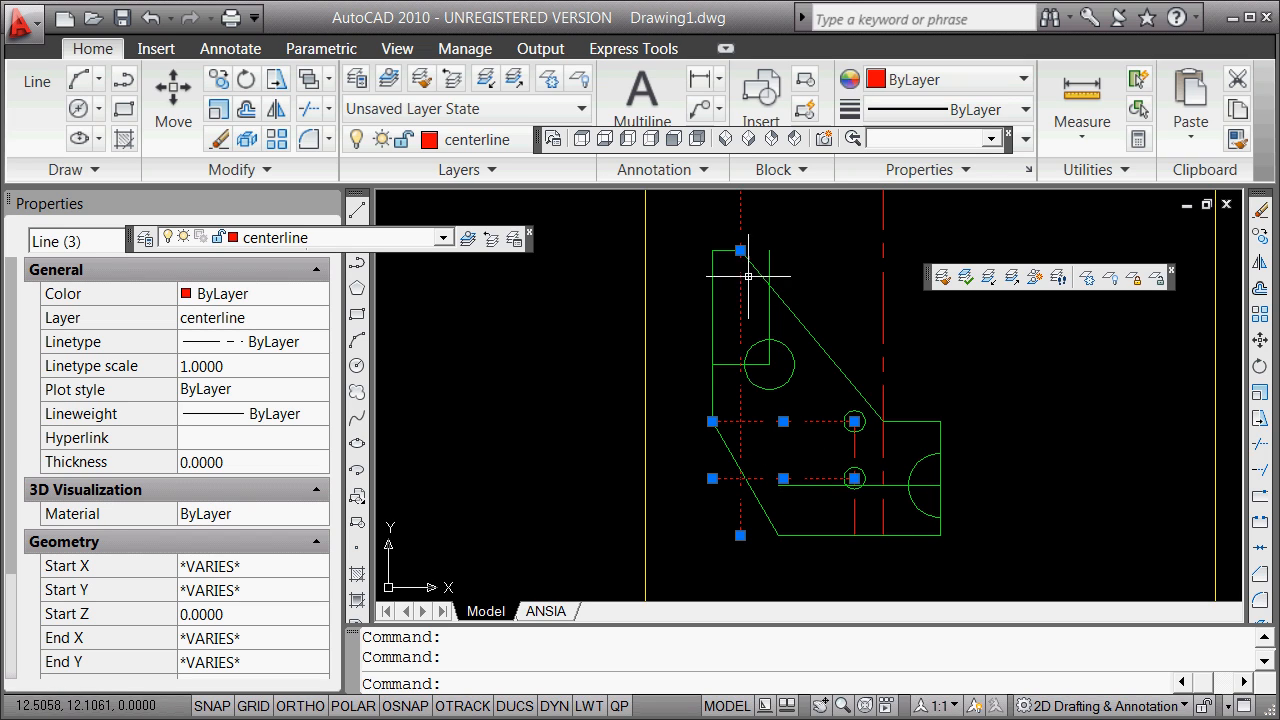
pyautogui.click(884, 305)
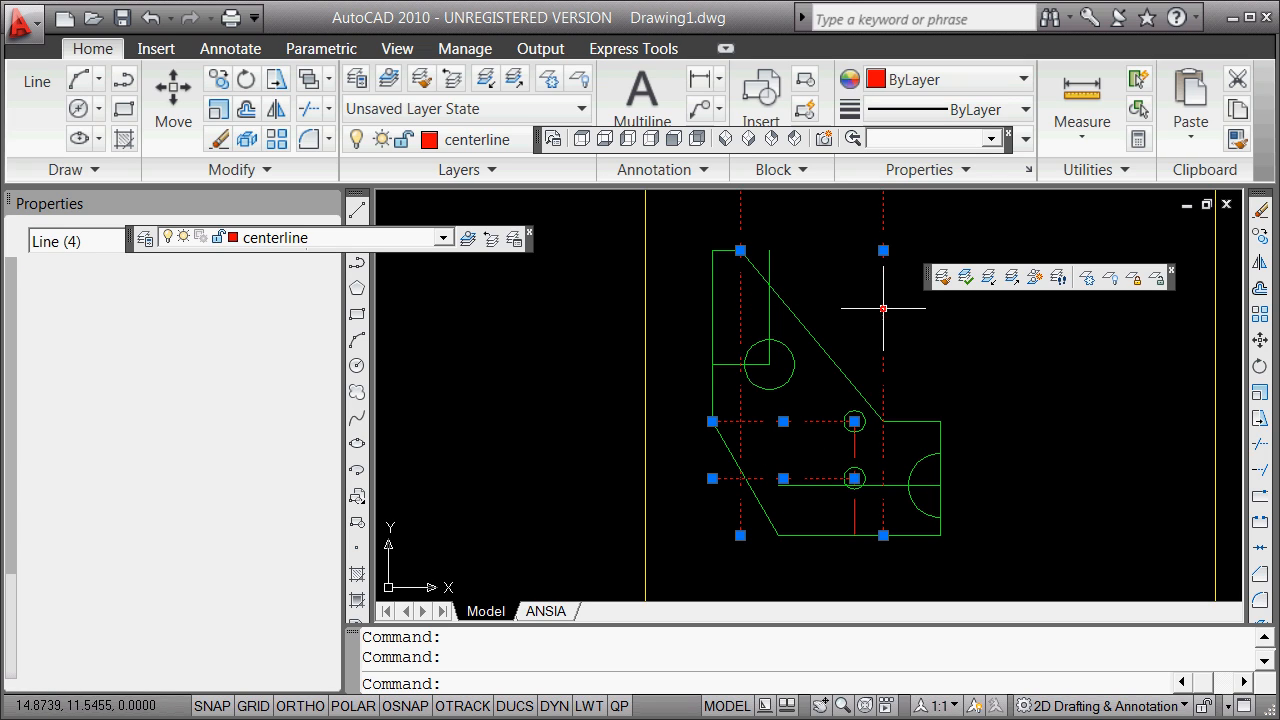
pyautogui.click(769, 288)
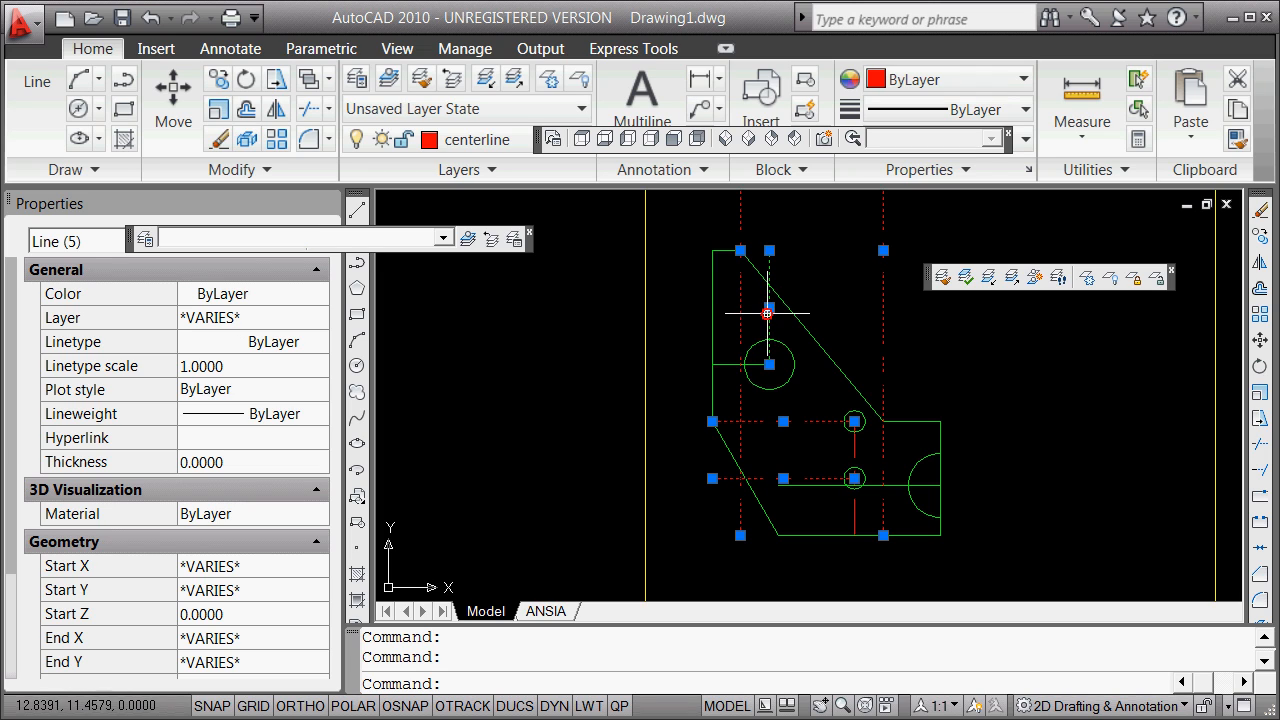
pyautogui.click(732, 365)
pyautogui.rightClick(955, 371)
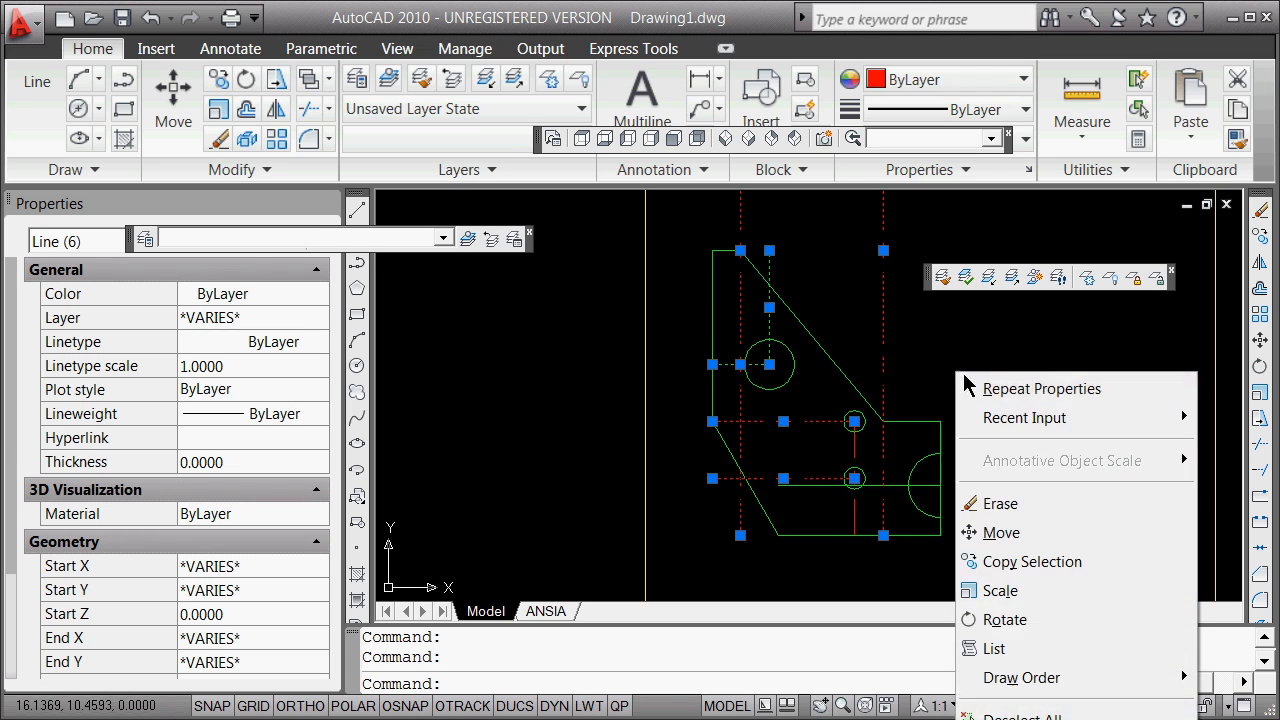
pyautogui.click(1022, 505)
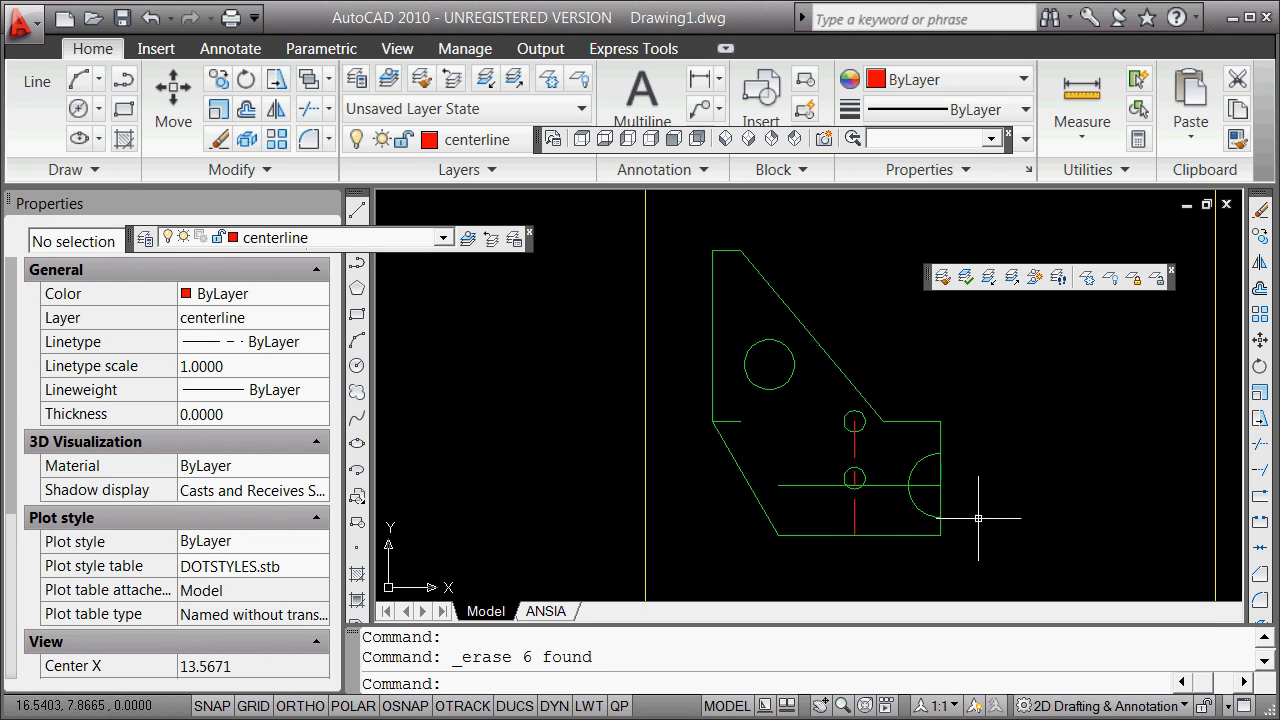
# Erase the horizontal construction line through the edge arc and the vertical centerline through the two small circles
pyautogui.click(870, 485)
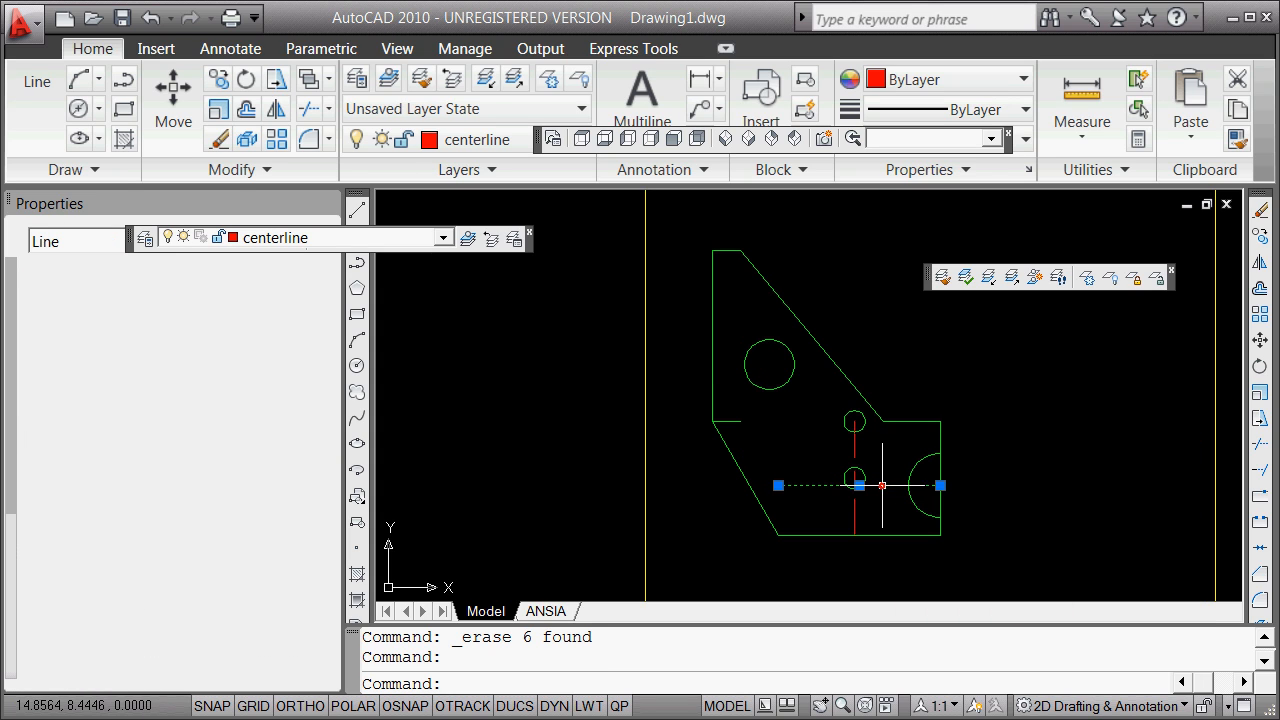
pyautogui.click(853, 508)
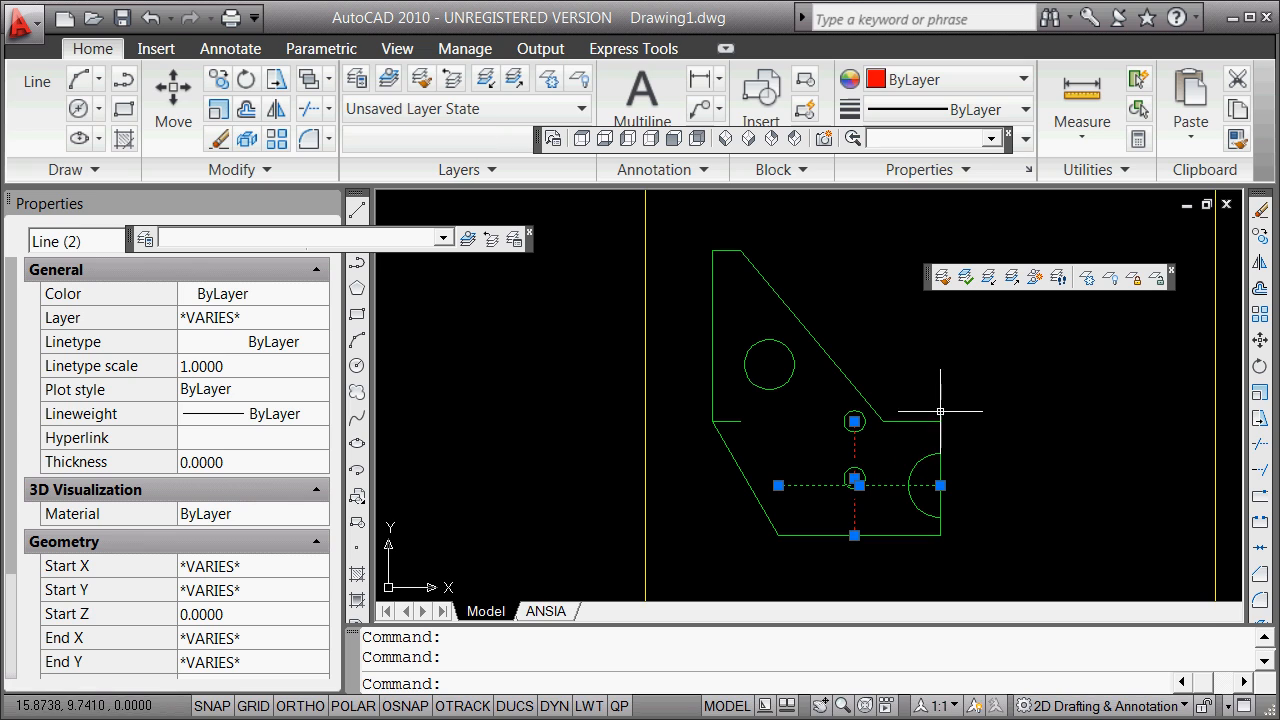
pyautogui.rightClick(956, 381)
pyautogui.click(1035, 512)
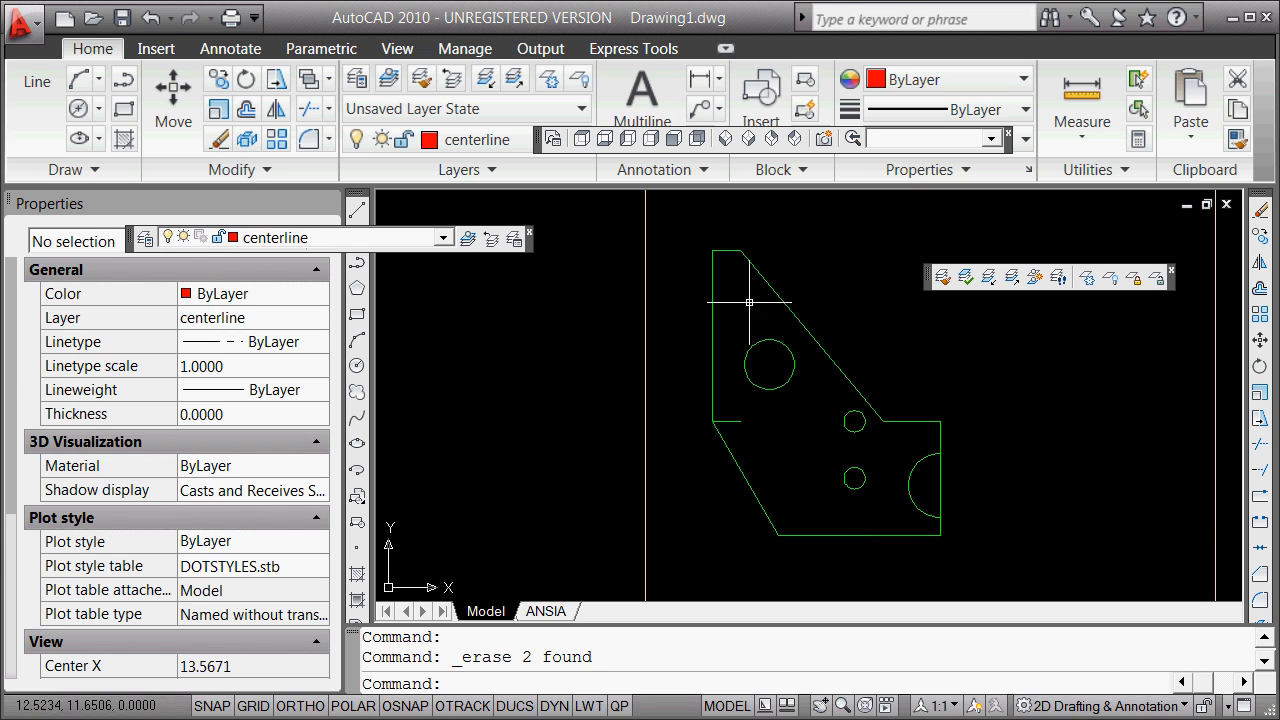
# Mirror the whole profile with its circles and arc about its vertical right edge, keeping the original and using Ortho for a straight mirror line
pyautogui.click(694, 234)
pyautogui.click(963, 564)
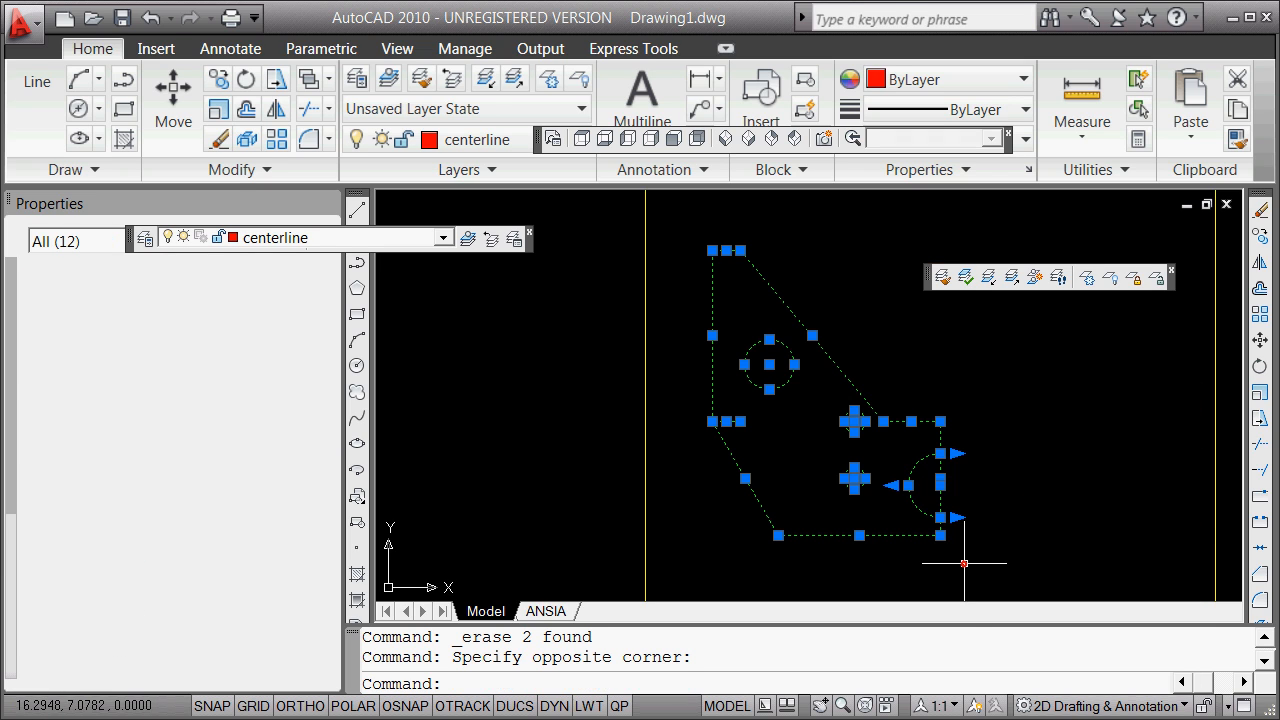
pyautogui.click(940, 421)
pyautogui.press('space')
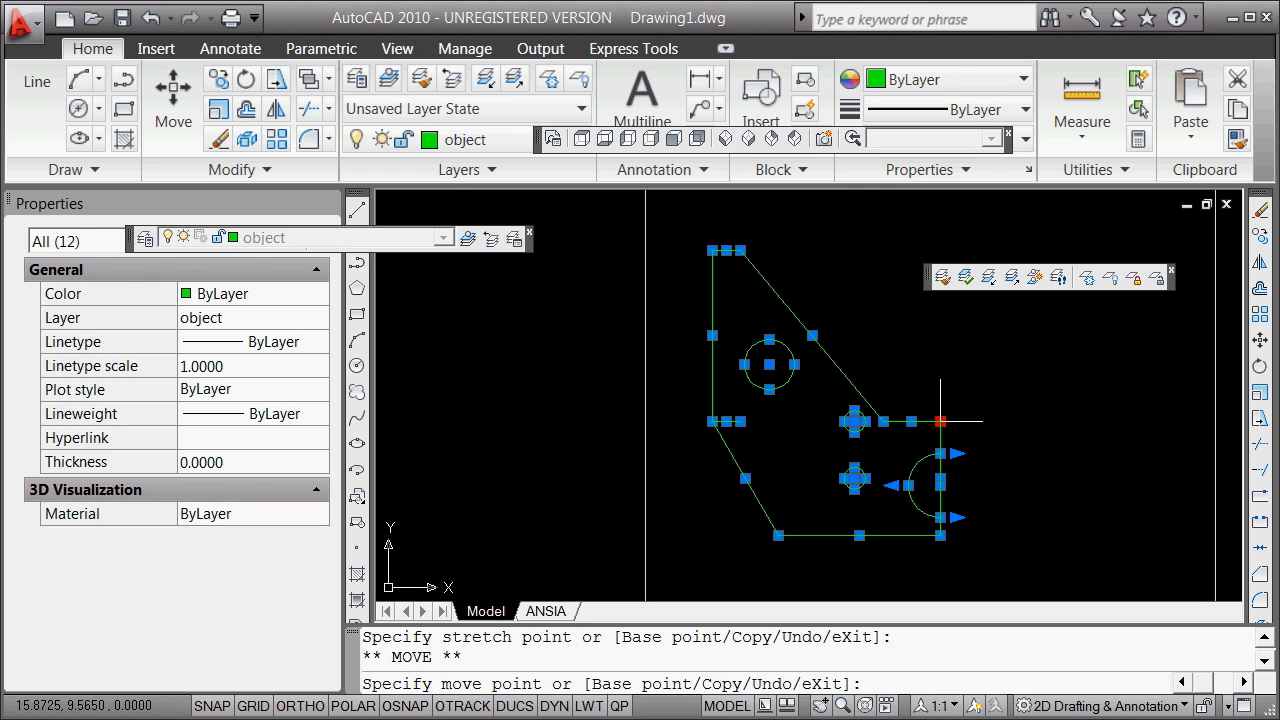
pyautogui.press('space')
pyautogui.press('space')
pyautogui.press('space')
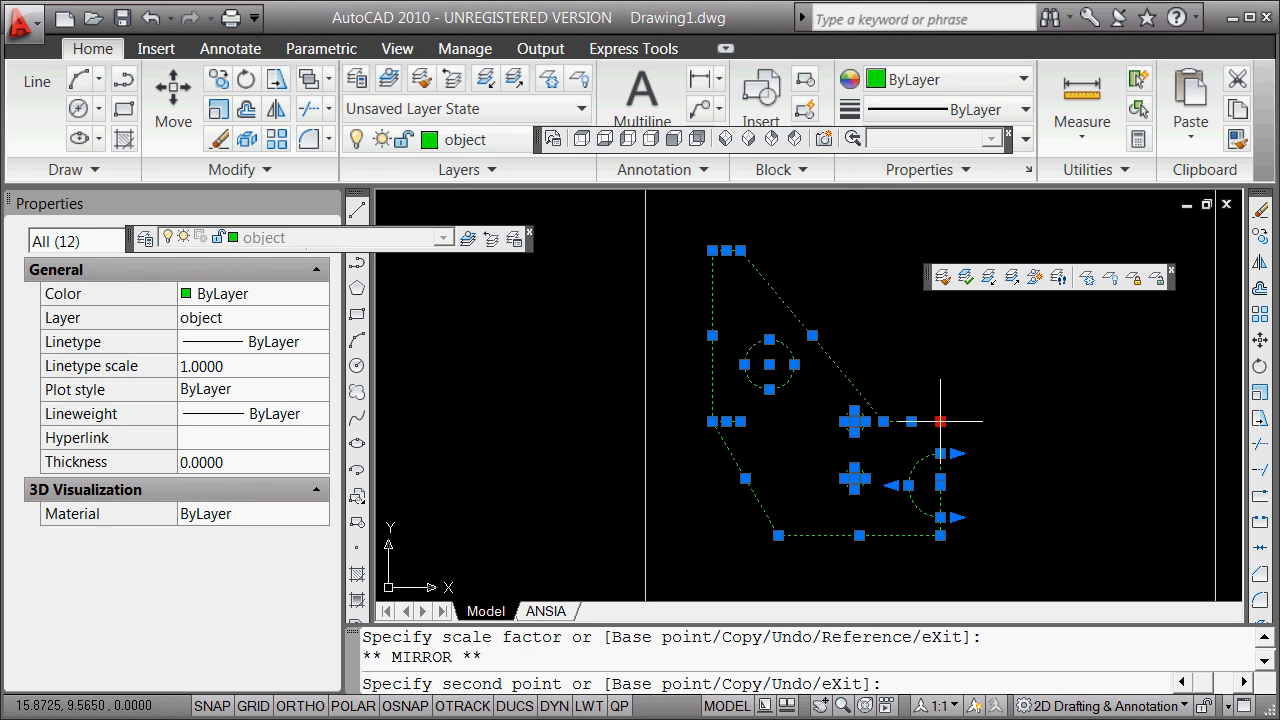
pyautogui.write('c')
pyautogui.press('Return')
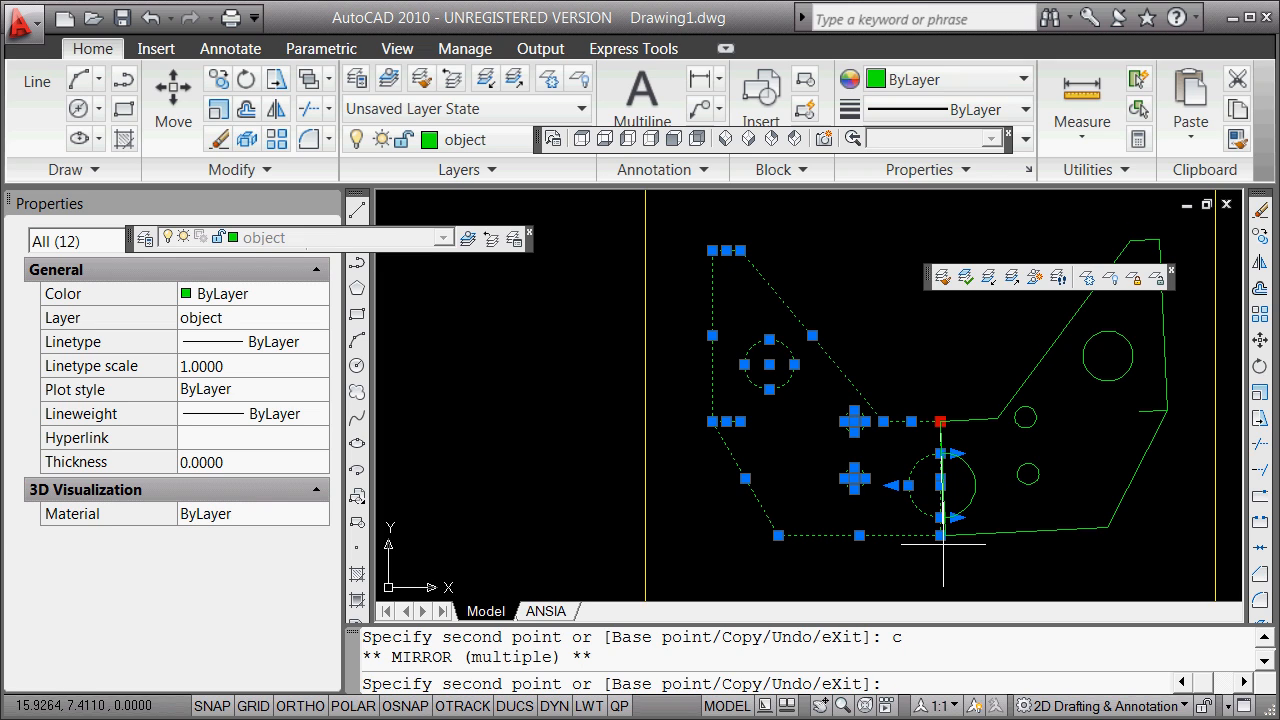
pyautogui.press('F8')
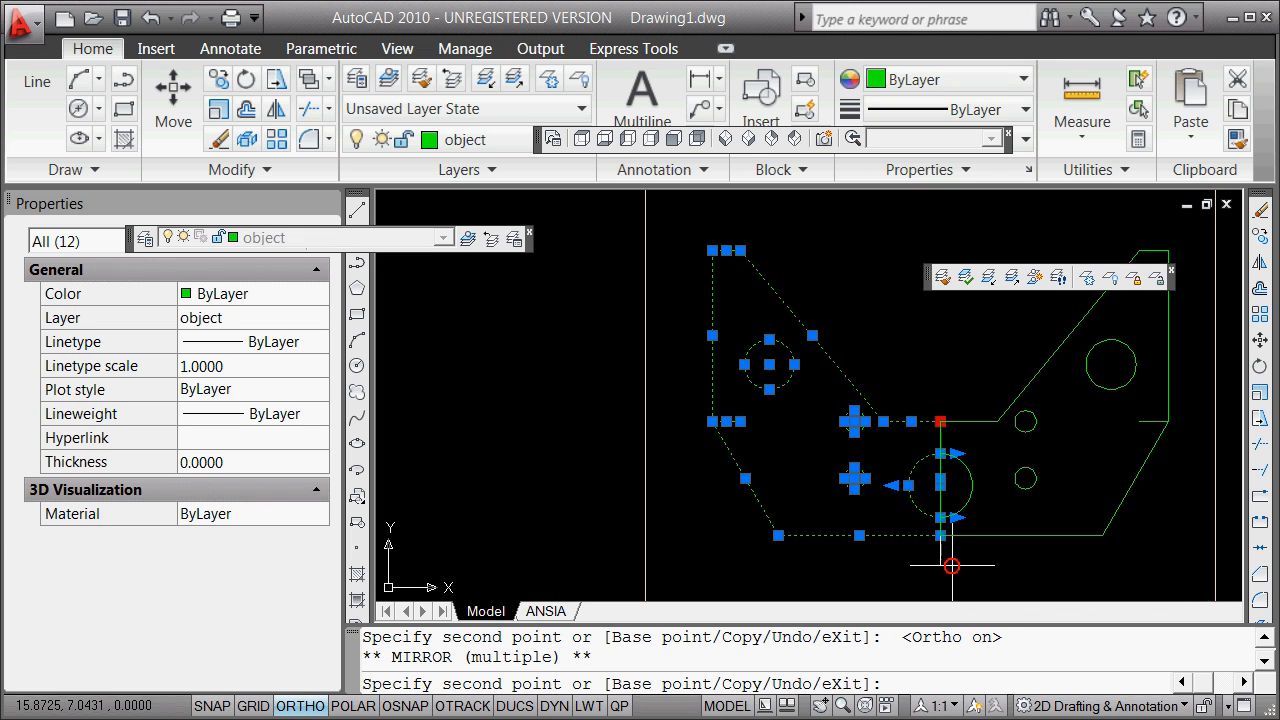
pyautogui.press('Return')
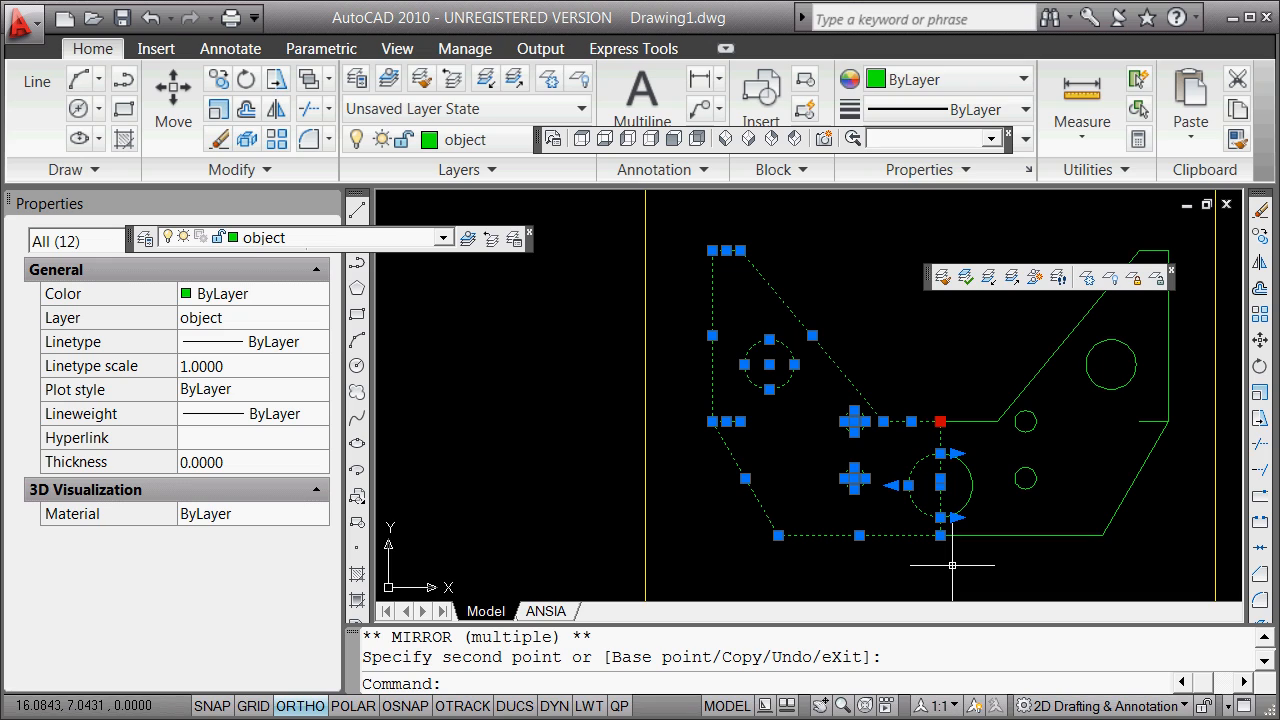